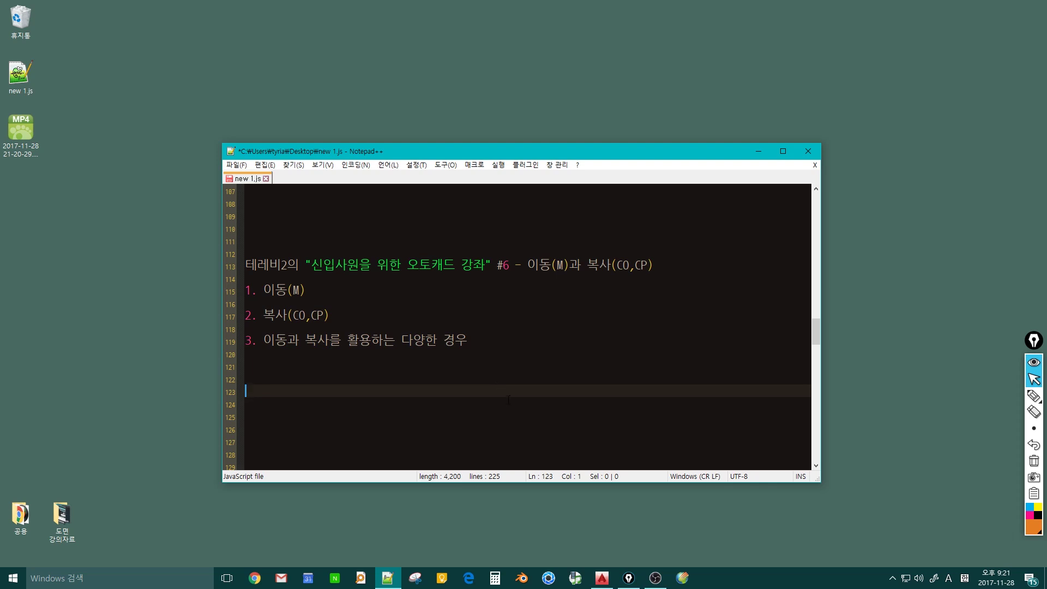
# Switch from Notepad++ to the AutoCAD link-plate drawing
pyautogui.click(602, 577)
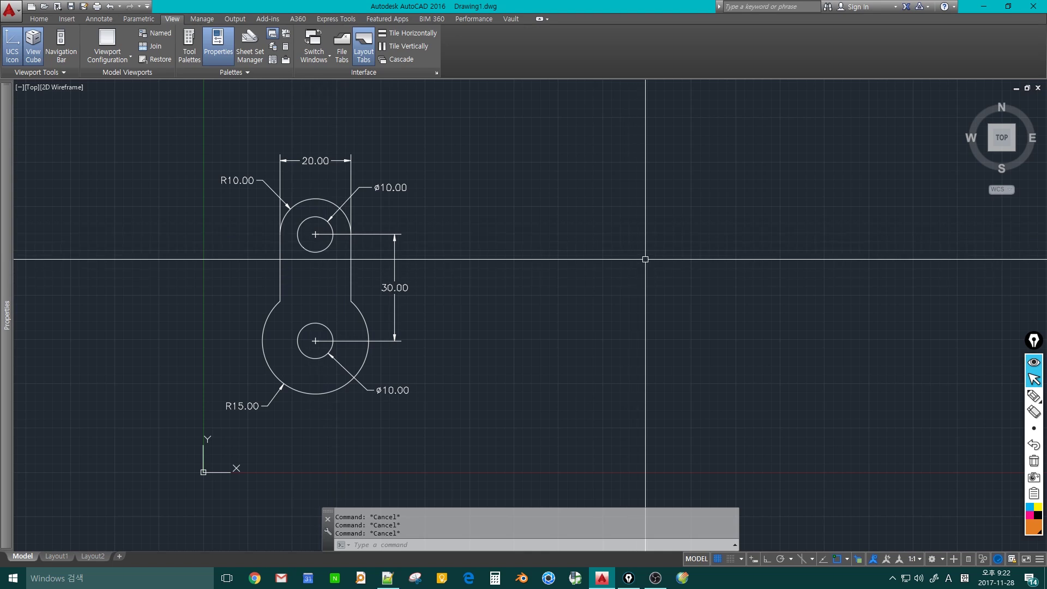
# Draw a Ø10 circle with CIRCLE in the empty space right of the dimensioned link plate
pyautogui.write('c')
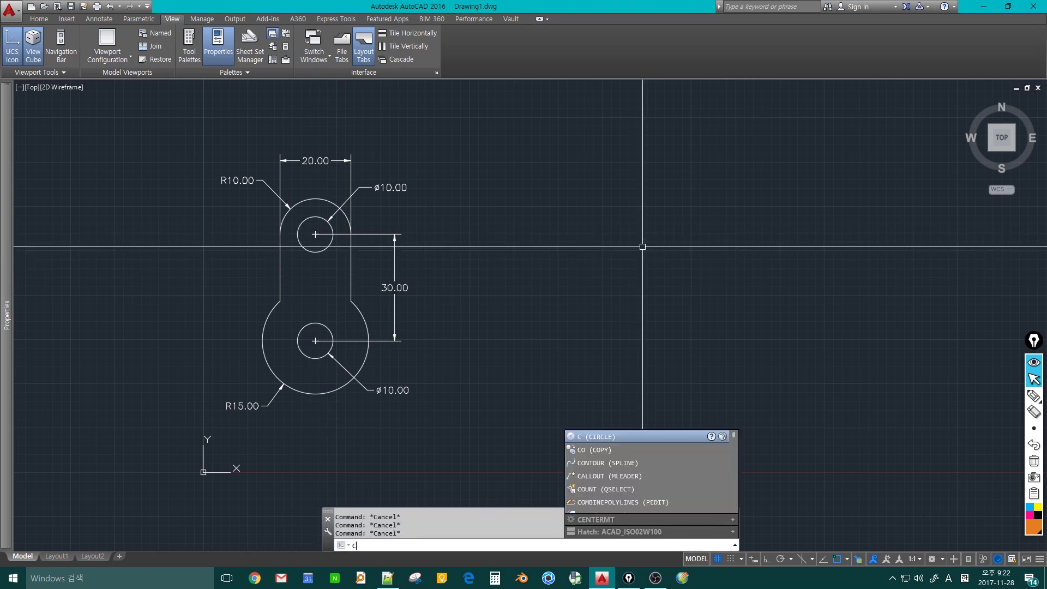
pyautogui.press('Return')
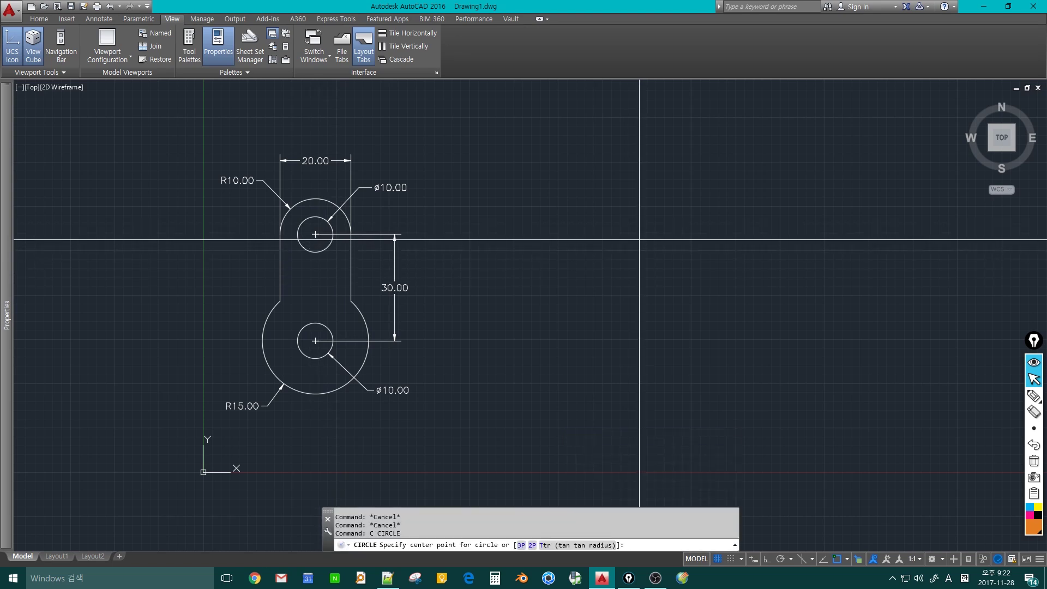
pyautogui.click(640, 237)
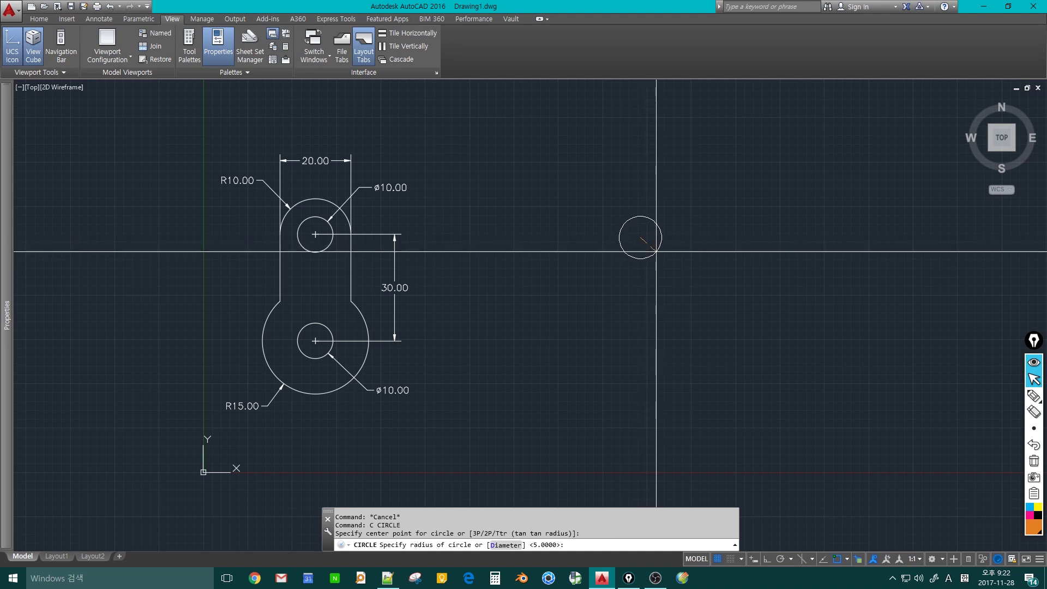
pyautogui.write('d')
pyautogui.press('Return')
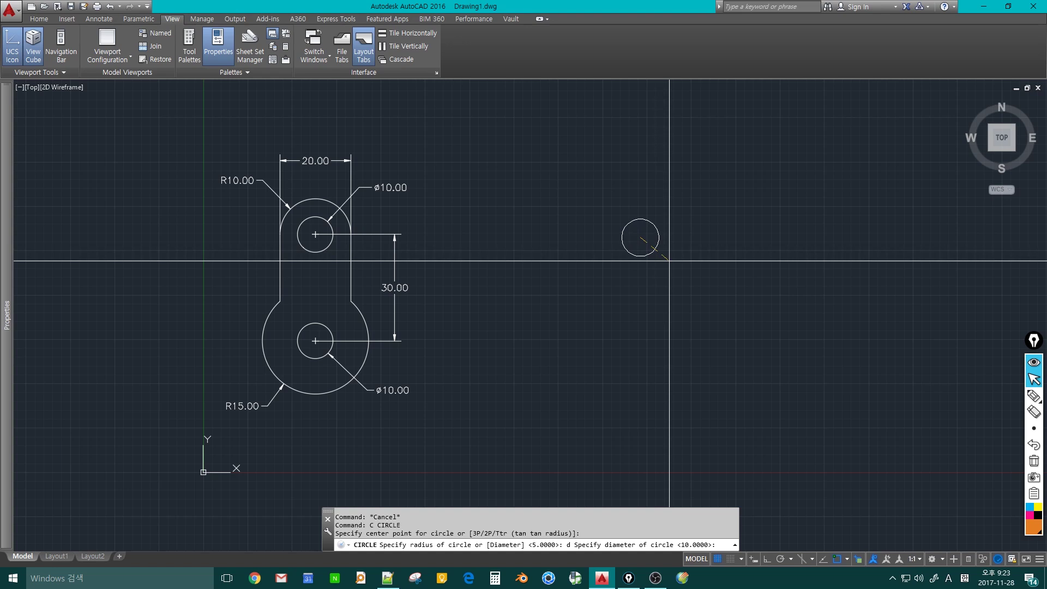
pyautogui.write('10')
pyautogui.press('Return')
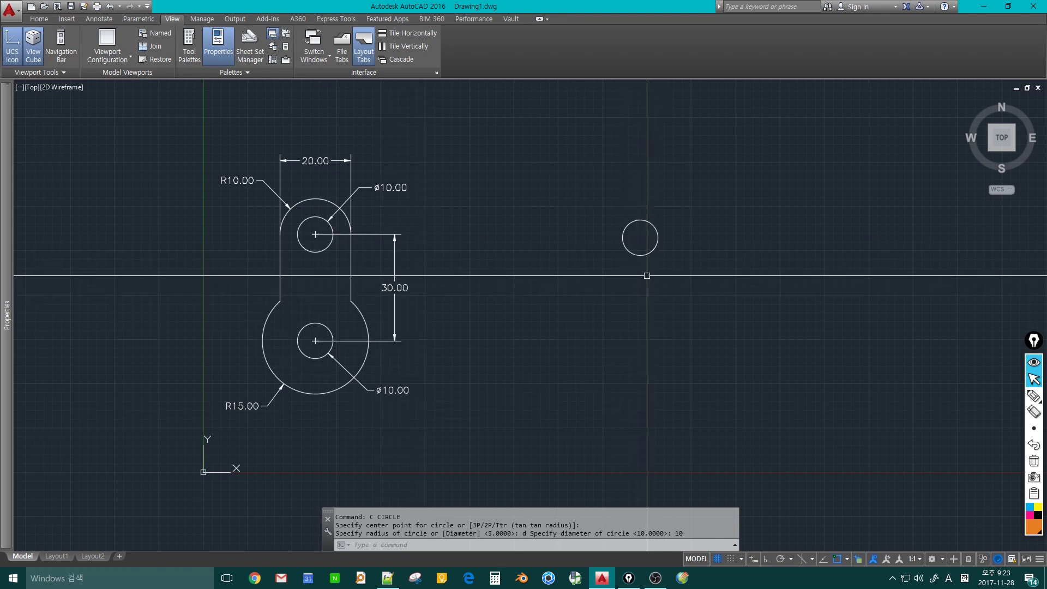
# Draw a horizontal line from the circle's centre to the right, with Ortho on
pyautogui.write('1')
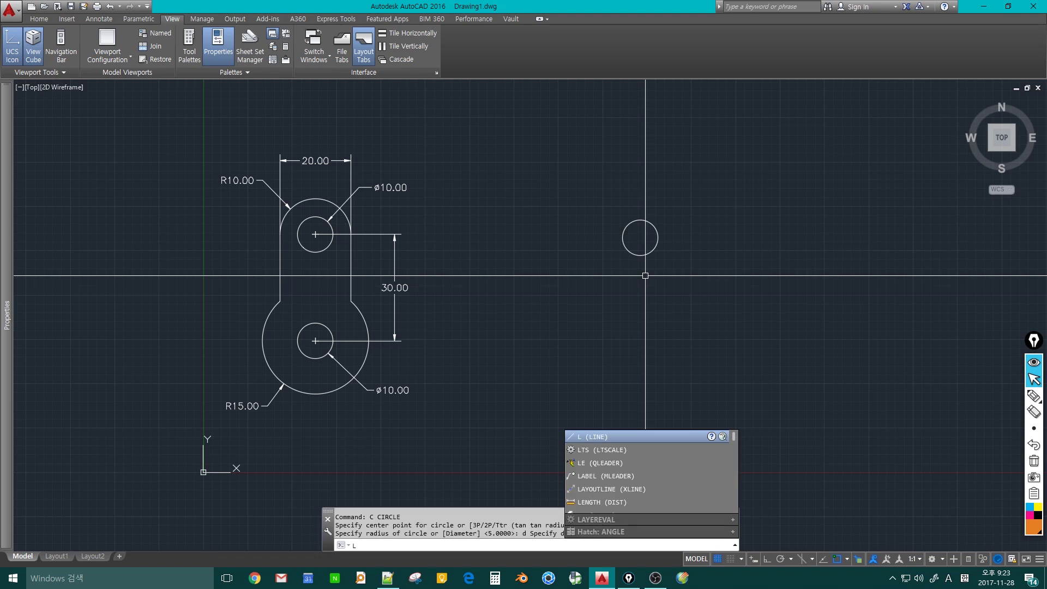
pyautogui.press('Return')
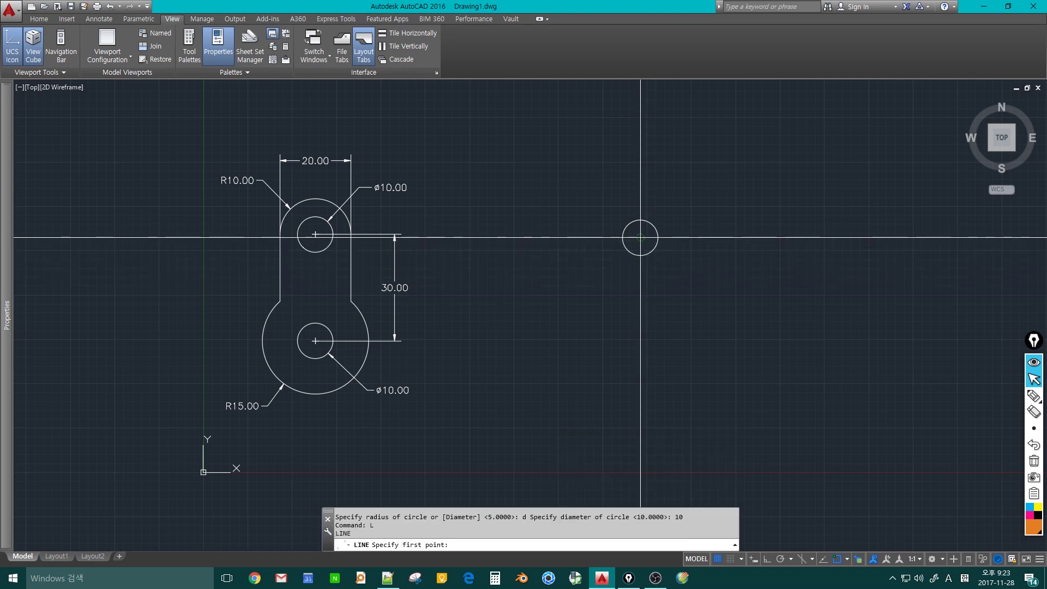
pyautogui.click(640, 238)
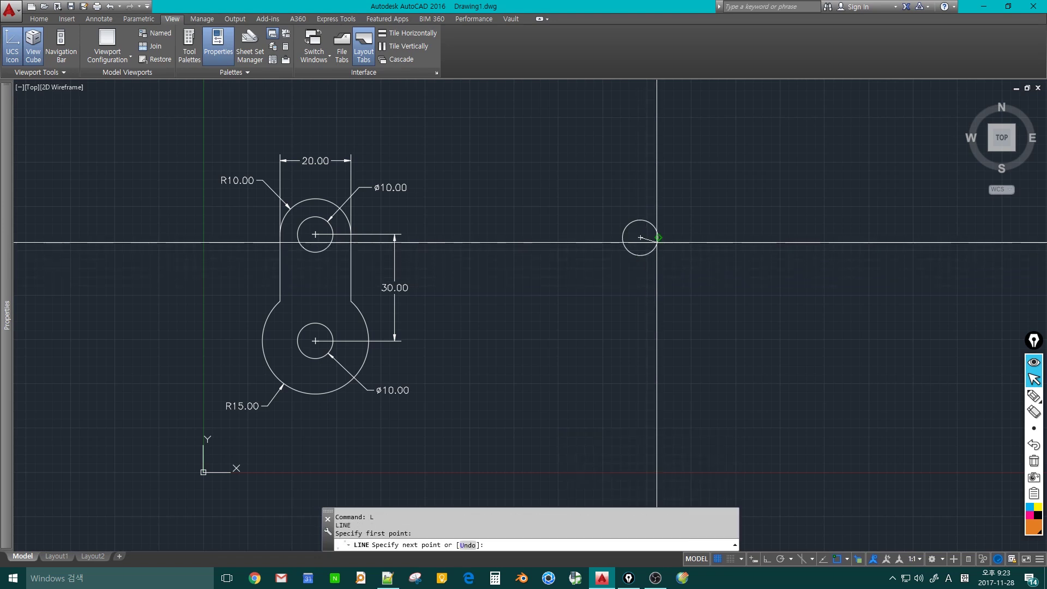
pyautogui.press('F8')
pyautogui.click(723, 252)
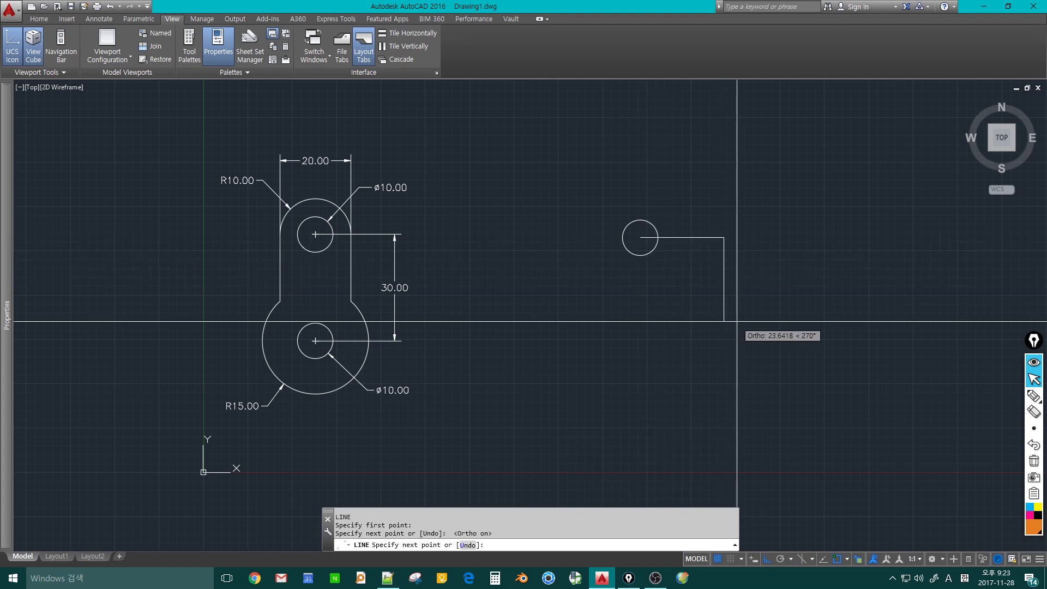
pyautogui.press('Escape')
pyautogui.press('Escape')
pyautogui.press('Escape')
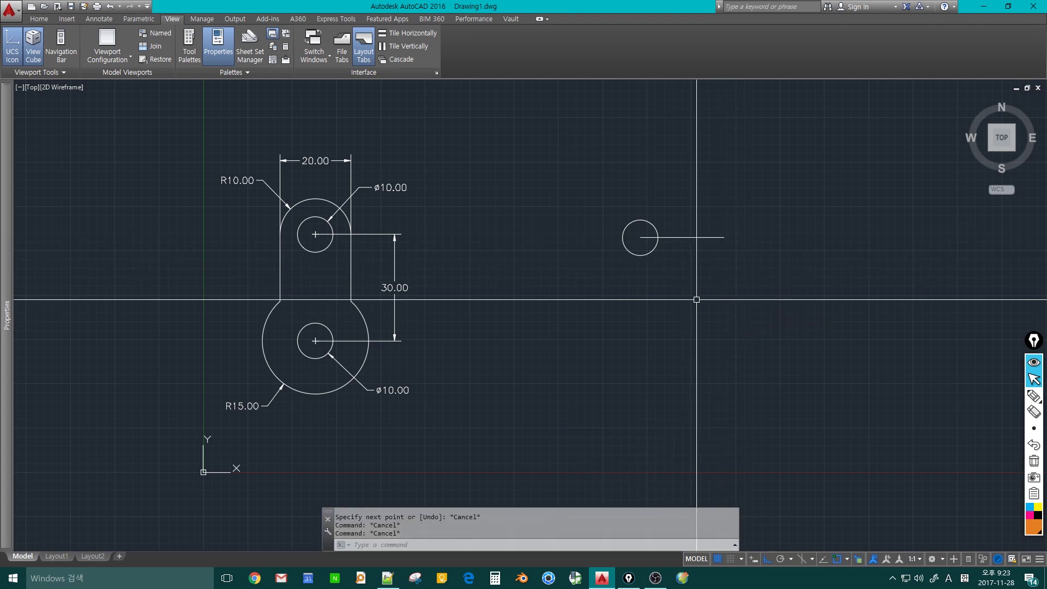
# Offset the horizontal line 30 units downward
pyautogui.write('o')
pyautogui.press('Return')
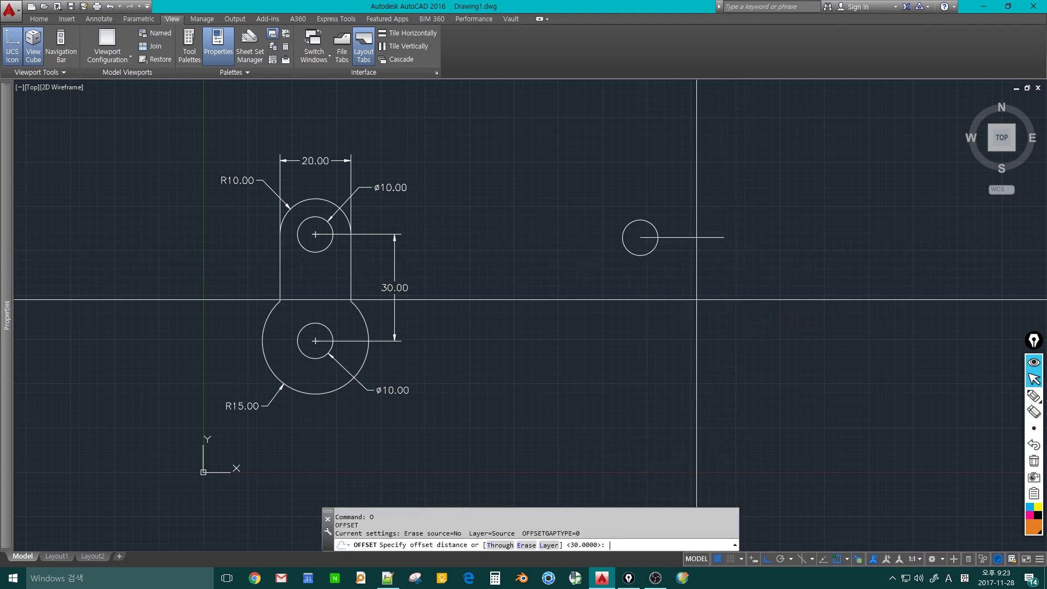
pyautogui.write('0')
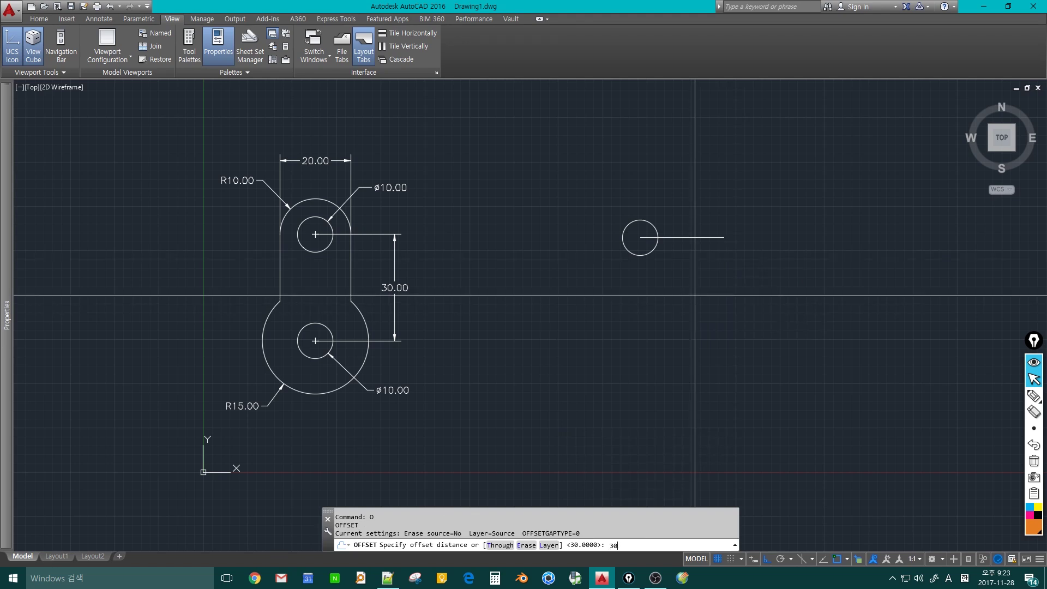
pyautogui.press('Return')
pyautogui.click(691, 238)
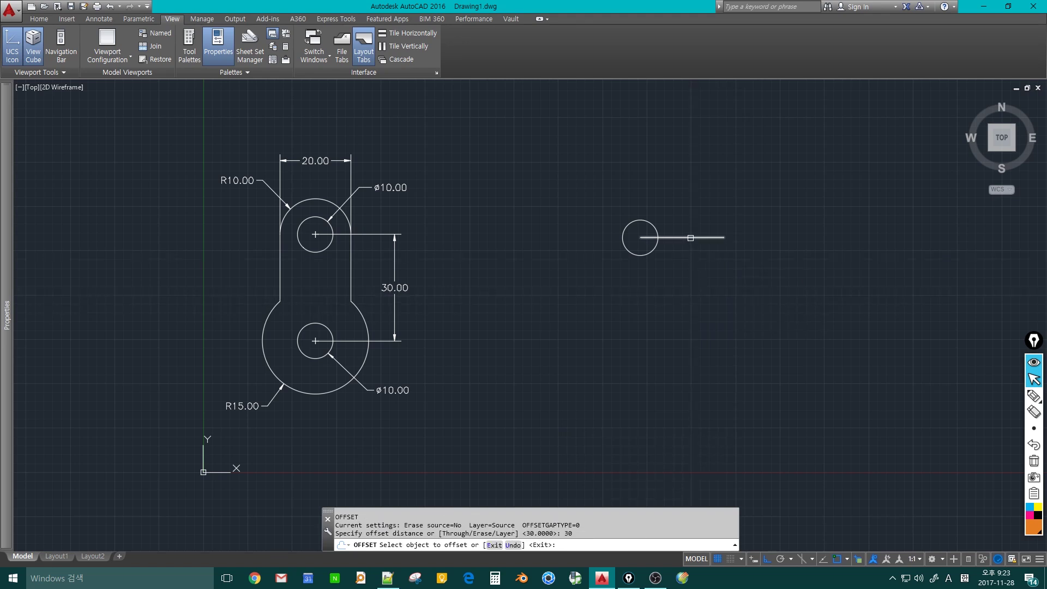
pyautogui.click(693, 303)
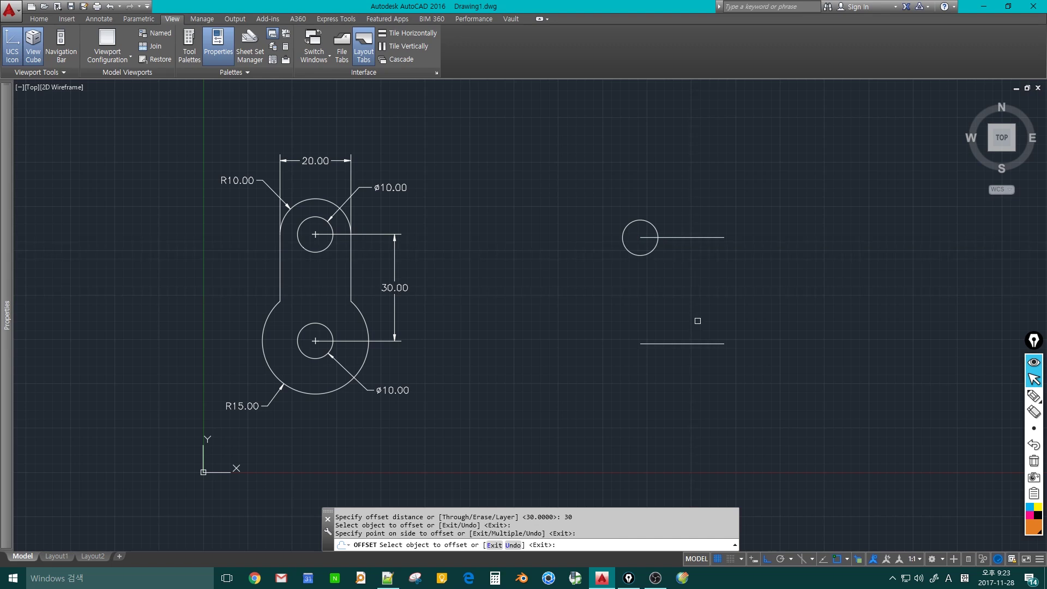
pyautogui.press('Escape')
pyautogui.press('Escape')
pyautogui.press('Escape')
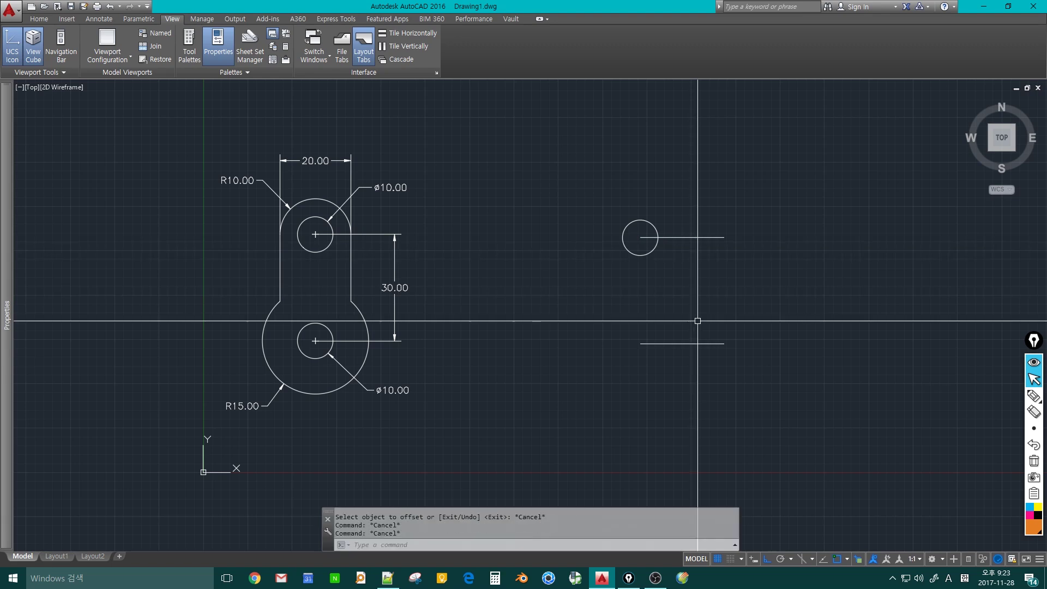
# Draw a second Ø10 circle centred on the lower line's left end
pyautogui.write('c')
pyautogui.press('Return')
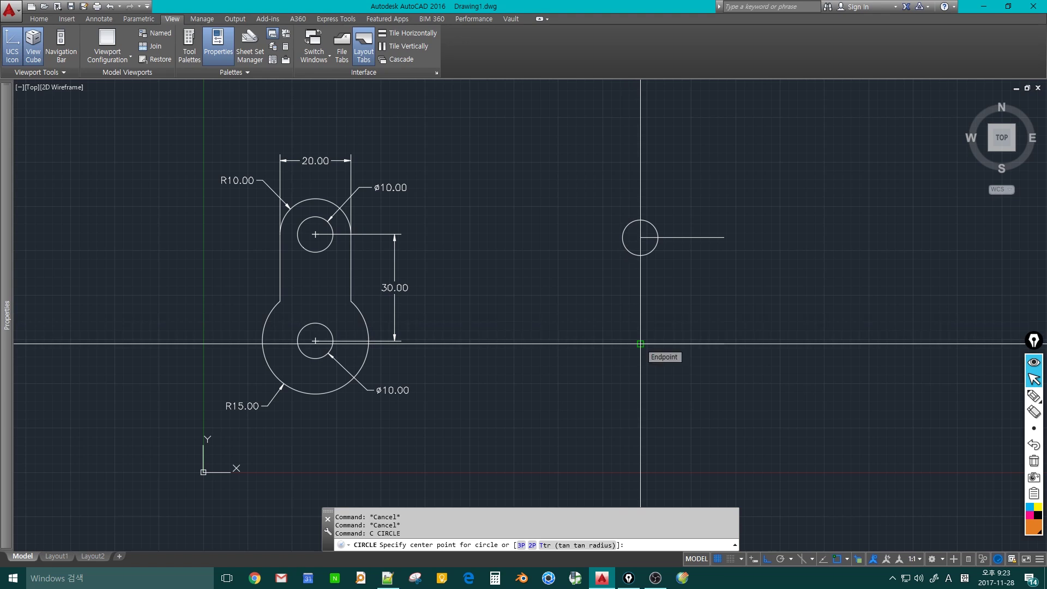
pyautogui.click(640, 344)
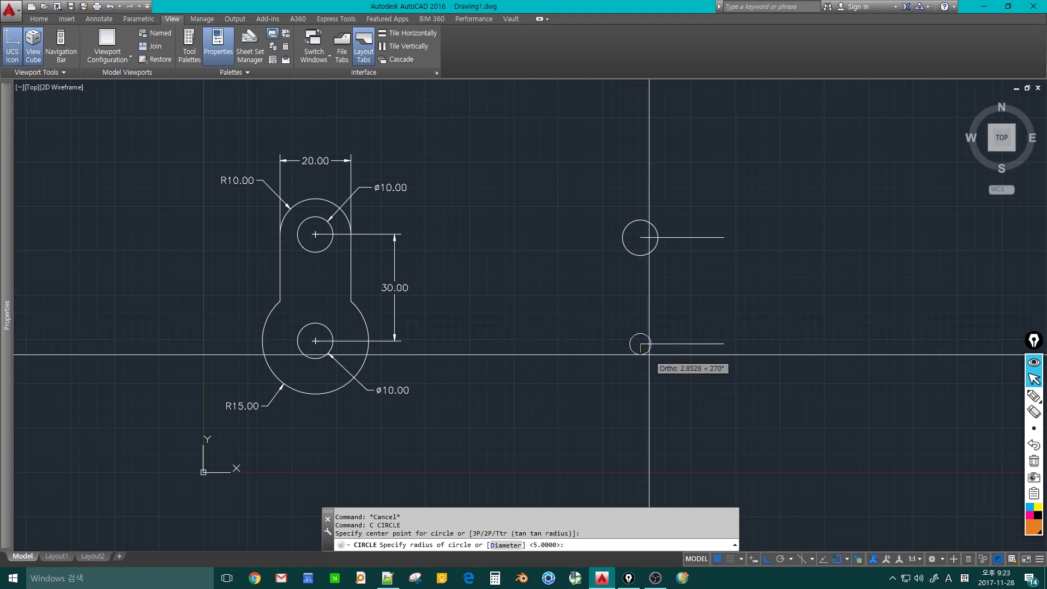
pyautogui.write('d')
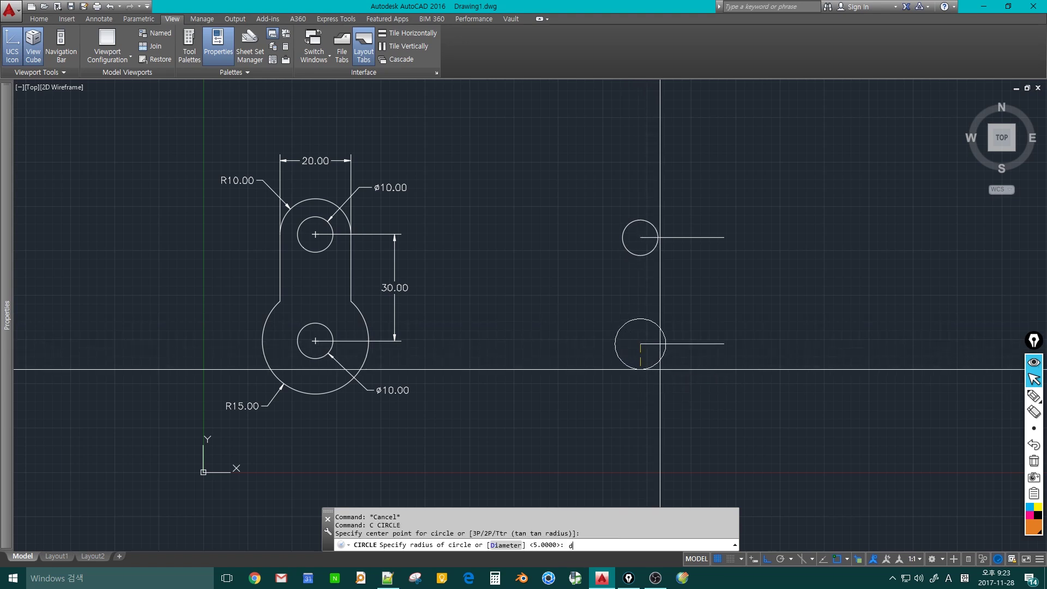
pyautogui.press('Return')
pyautogui.write('10')
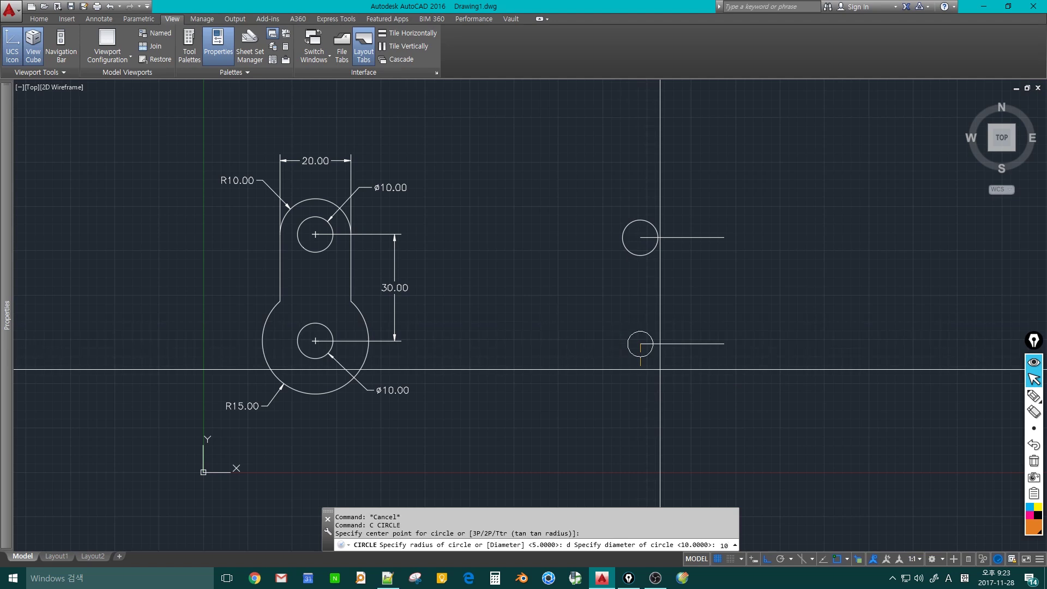
pyautogui.press('Return')
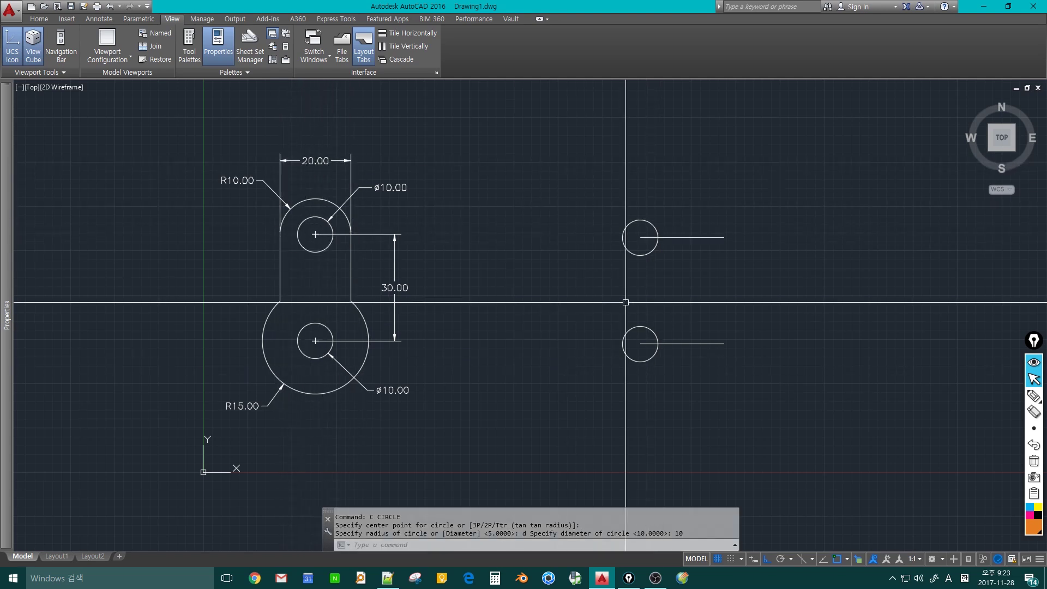
# Draw a vertical centreline through both circle centres, extending below the lower one
pyautogui.write('1')
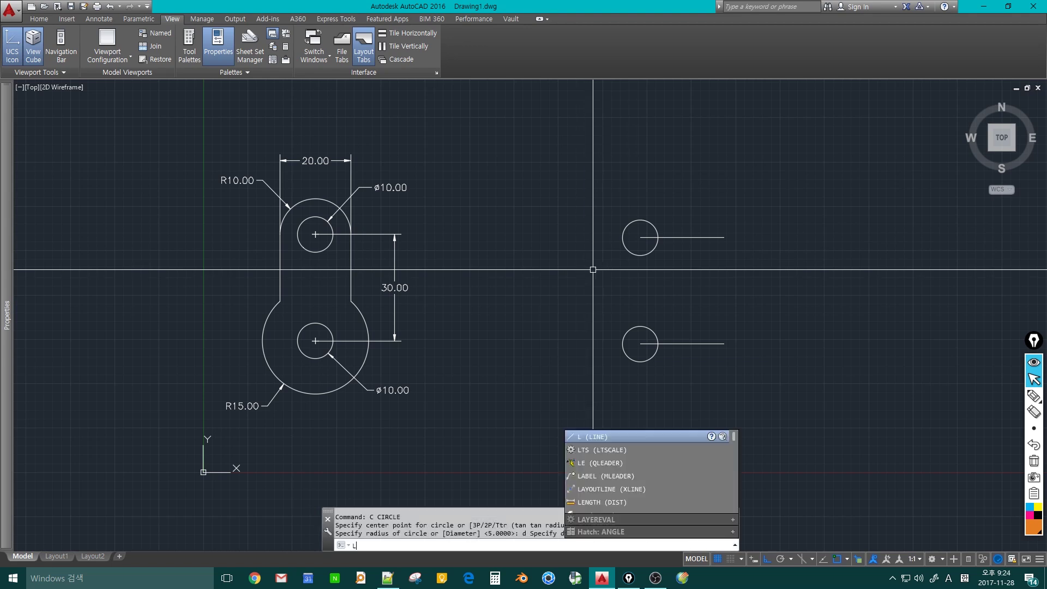
pyautogui.press('Return')
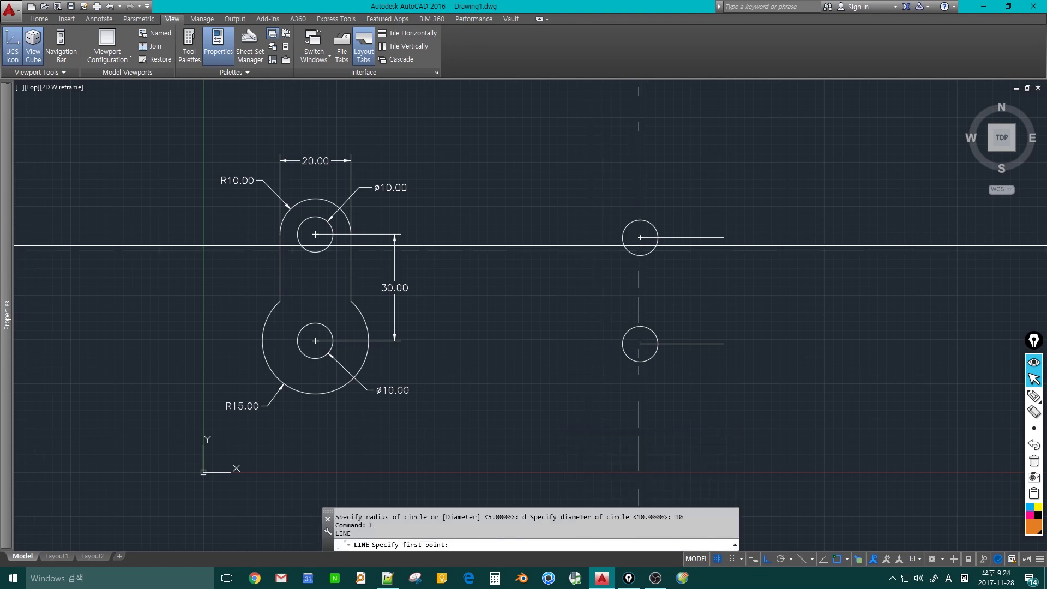
pyautogui.click(640, 237)
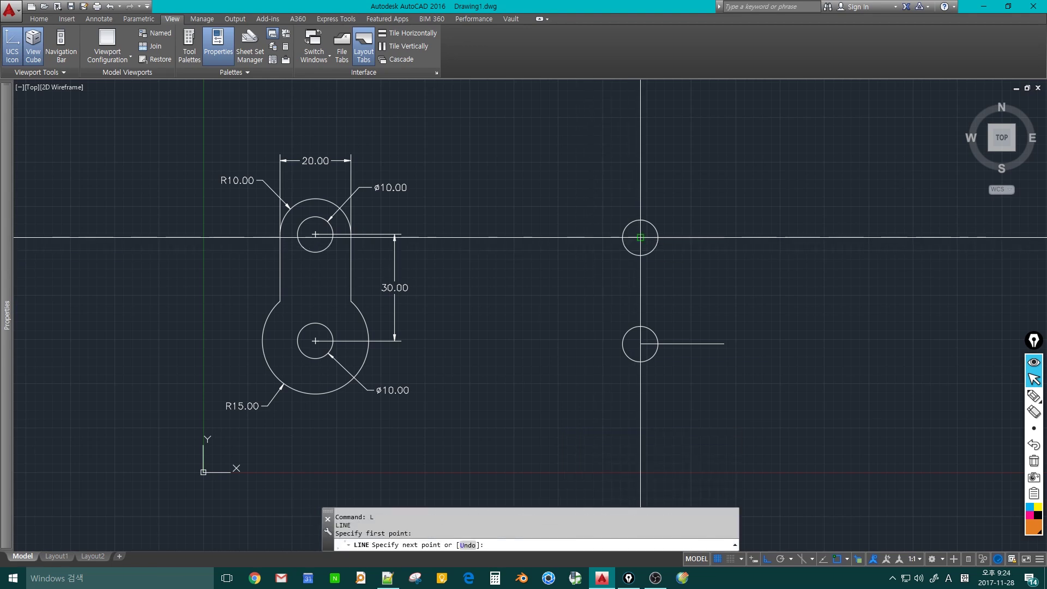
pyautogui.click(640, 439)
pyautogui.press('Return')
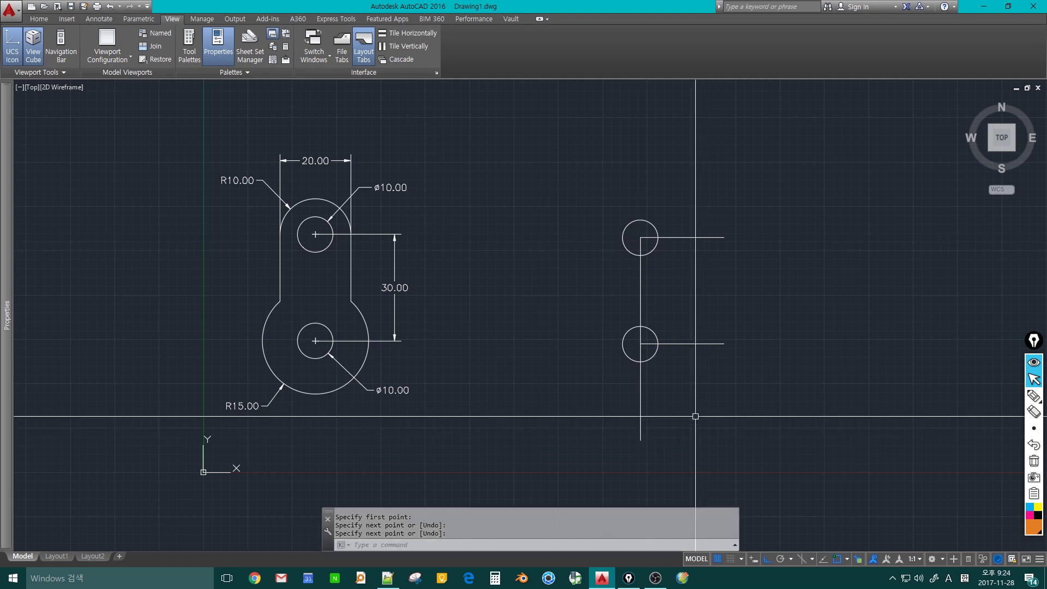
# Offset the vertical centreline 10 units to the left and to the right
pyautogui.write('o')
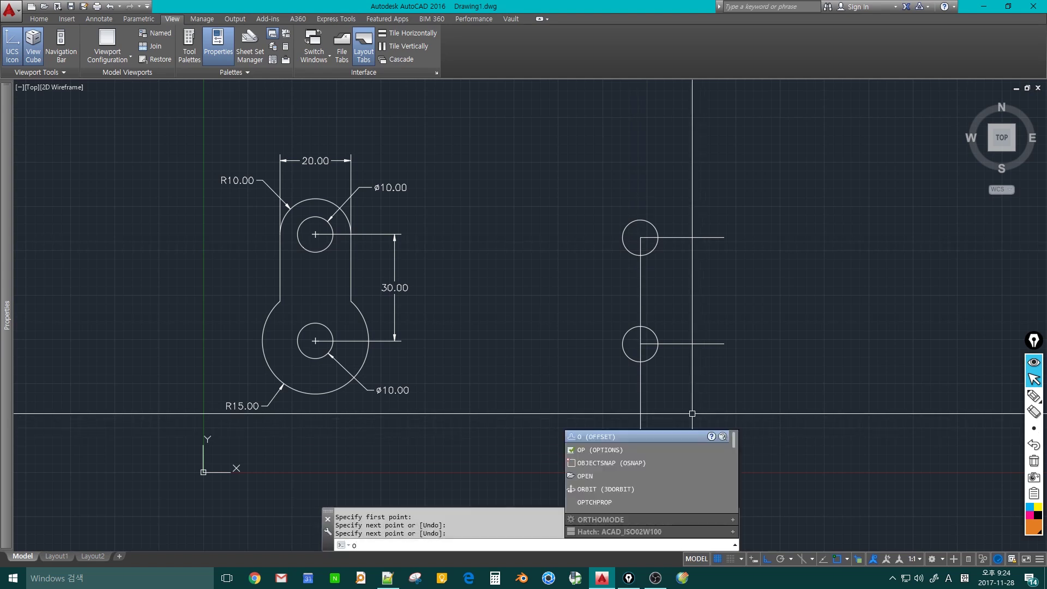
pyautogui.press('Return')
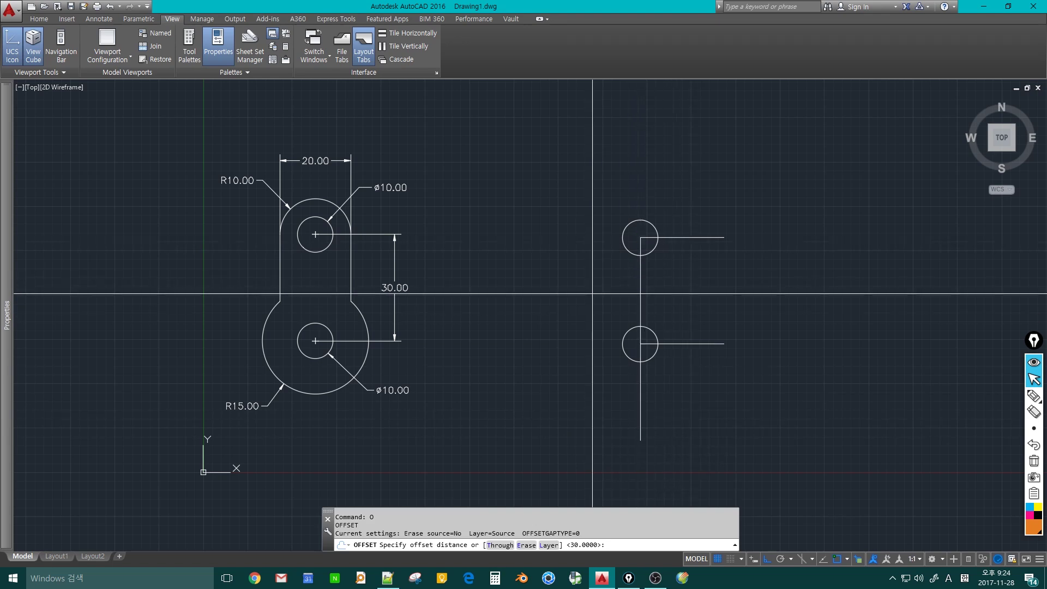
pyautogui.write('10')
pyautogui.press('Return')
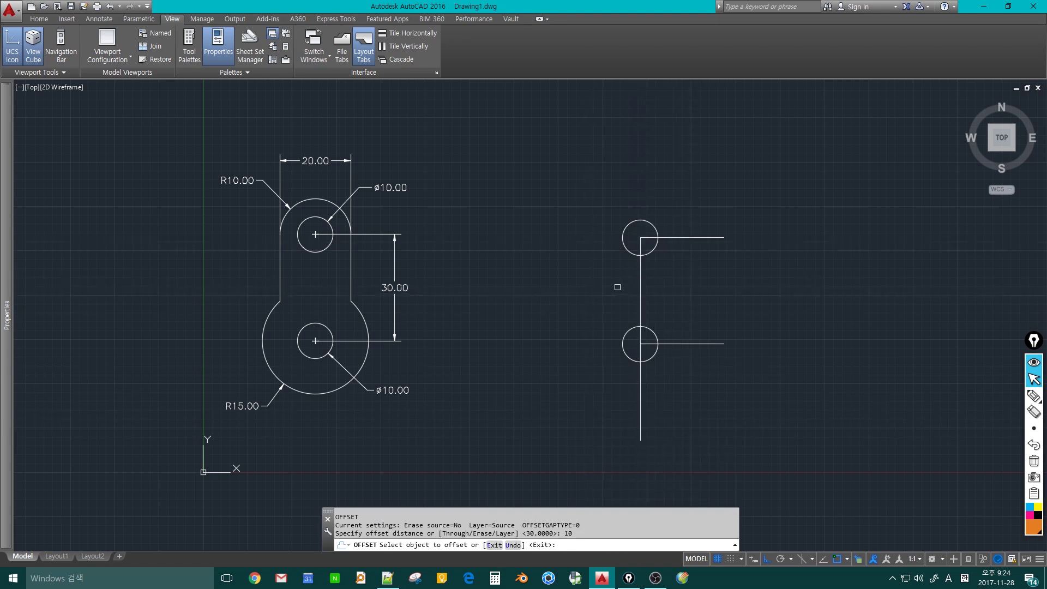
pyautogui.click(639, 285)
pyautogui.click(622, 287)
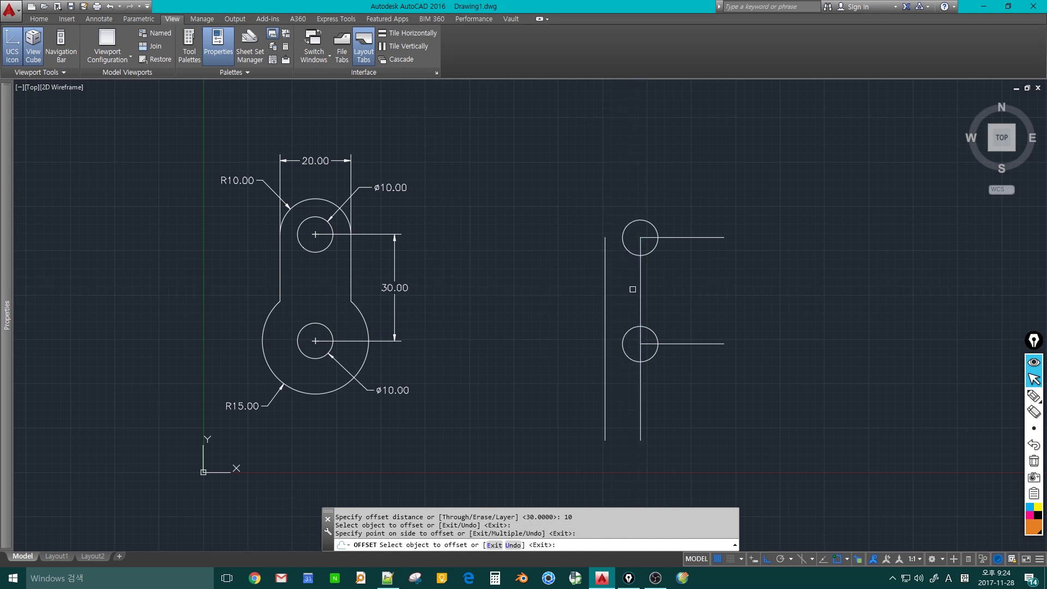
pyautogui.click(639, 289)
pyautogui.click(656, 299)
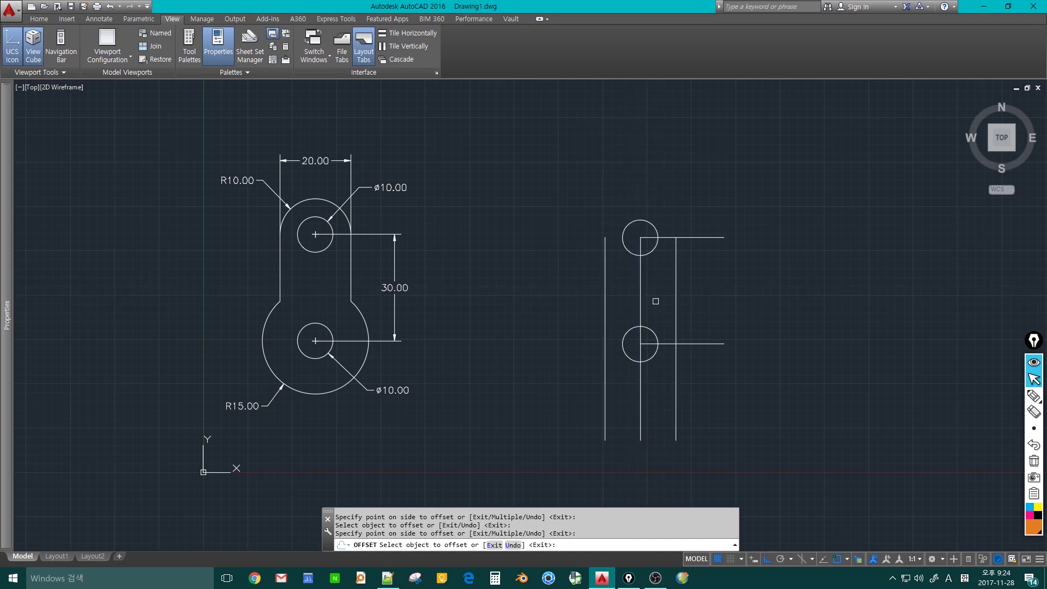
pyautogui.press('Escape')
pyautogui.press('Escape')
pyautogui.press('Escape')
pyautogui.press('Escape')
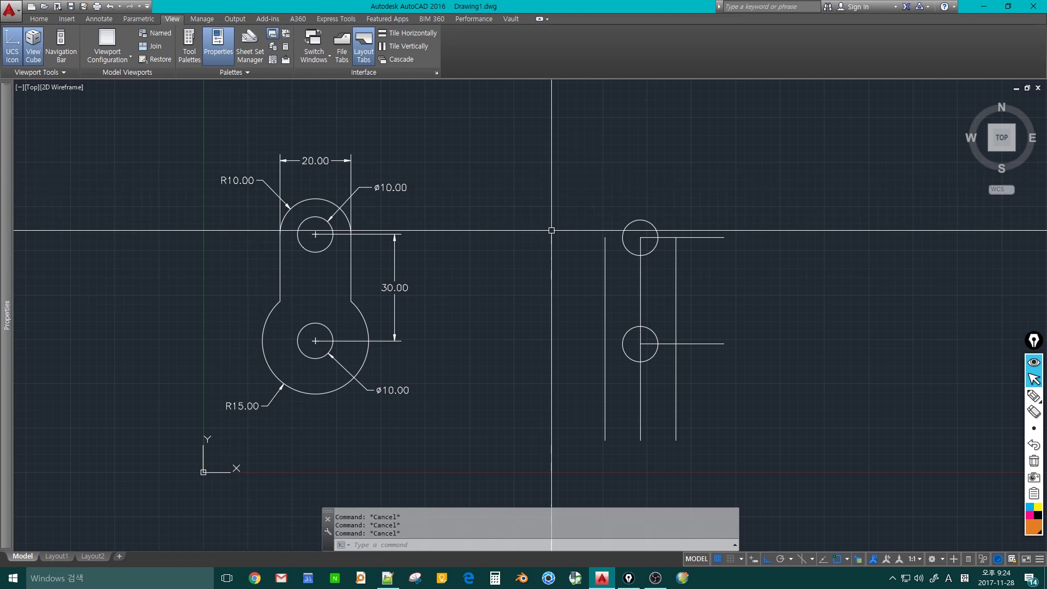
# Draw an R10 outer circle around the upper hole
pyautogui.write('c')
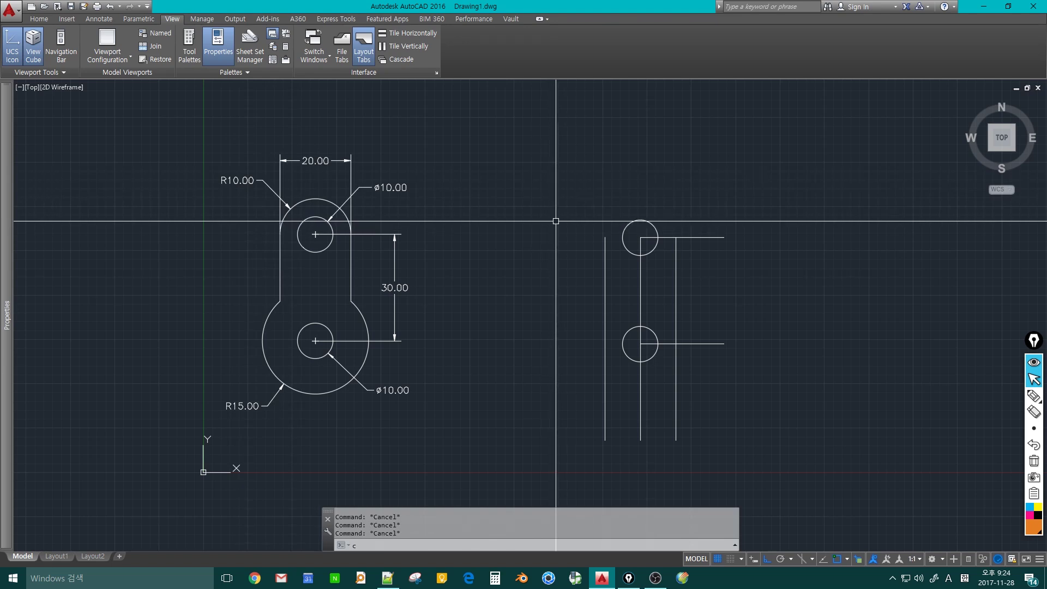
pyautogui.press('Return')
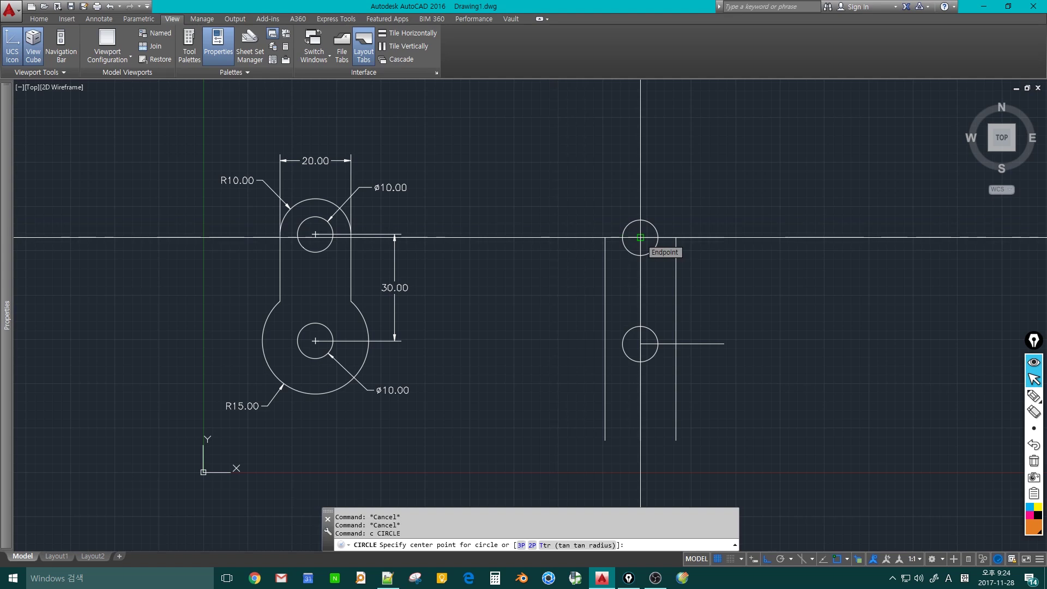
pyautogui.click(640, 237)
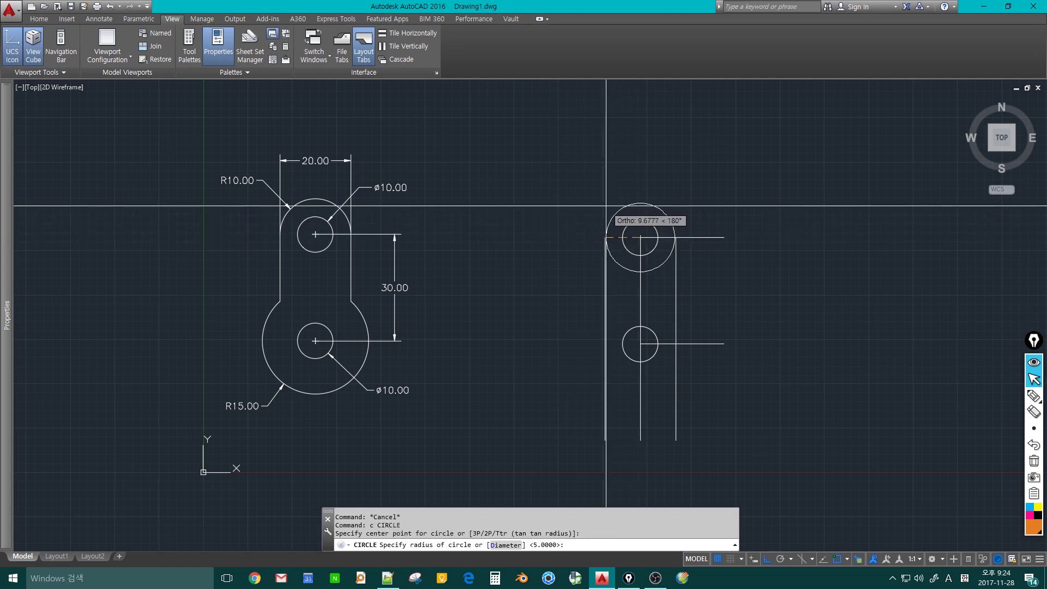
pyautogui.write('10')
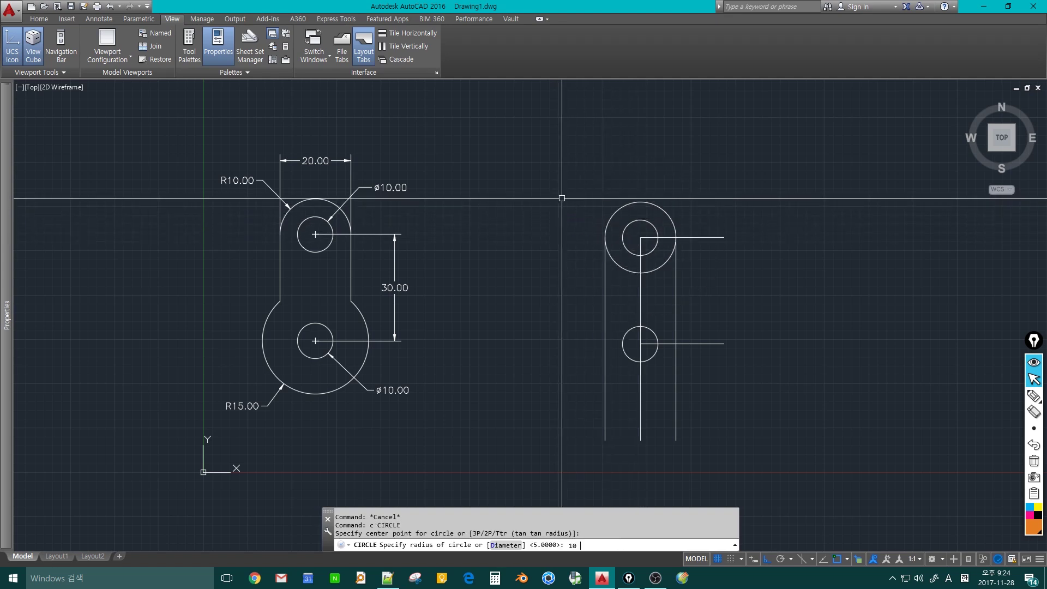
pyautogui.press('Return')
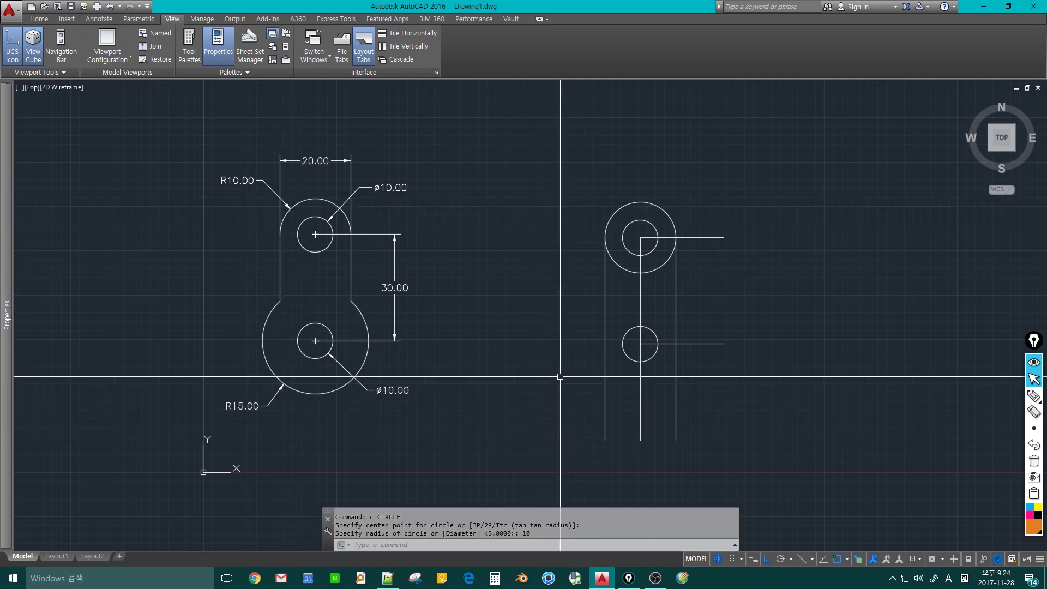
# Draw an R15 outer circle around the lower hole
pyautogui.write('C')
pyautogui.press('Return')
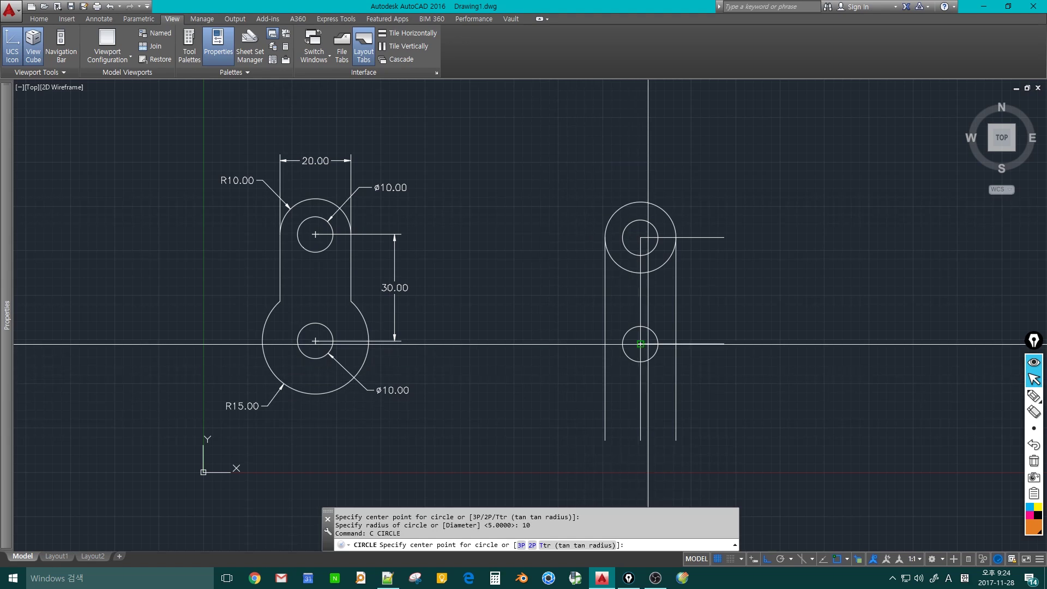
pyautogui.click(640, 343)
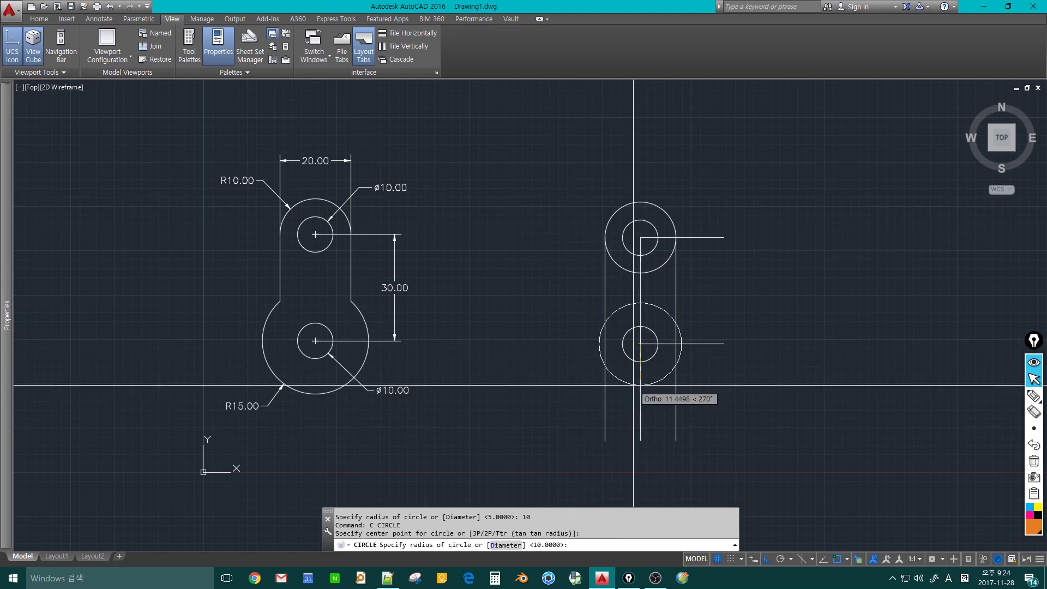
pyautogui.write('15')
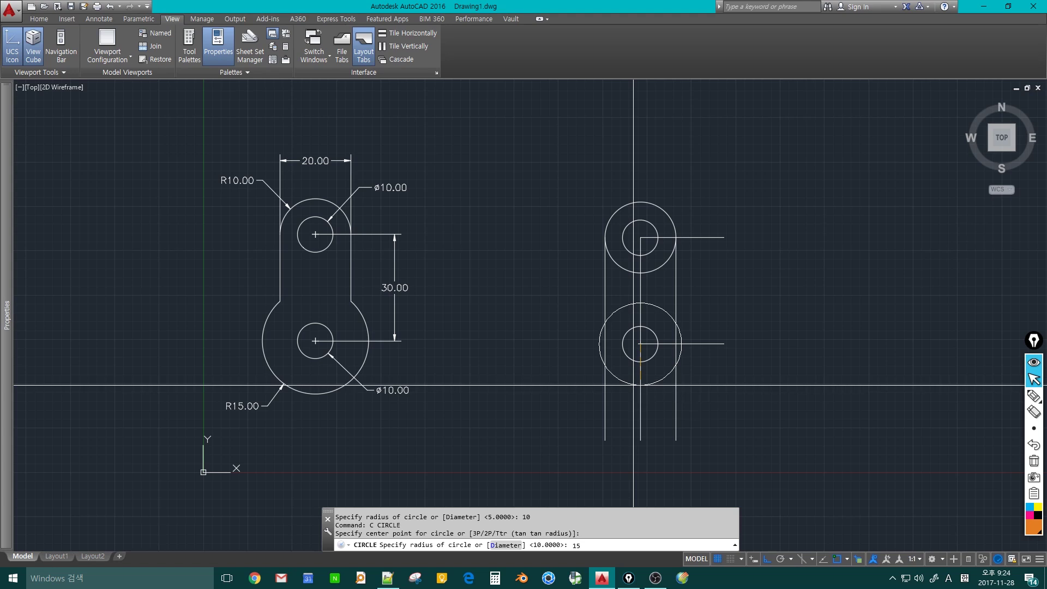
pyautogui.press('Return')
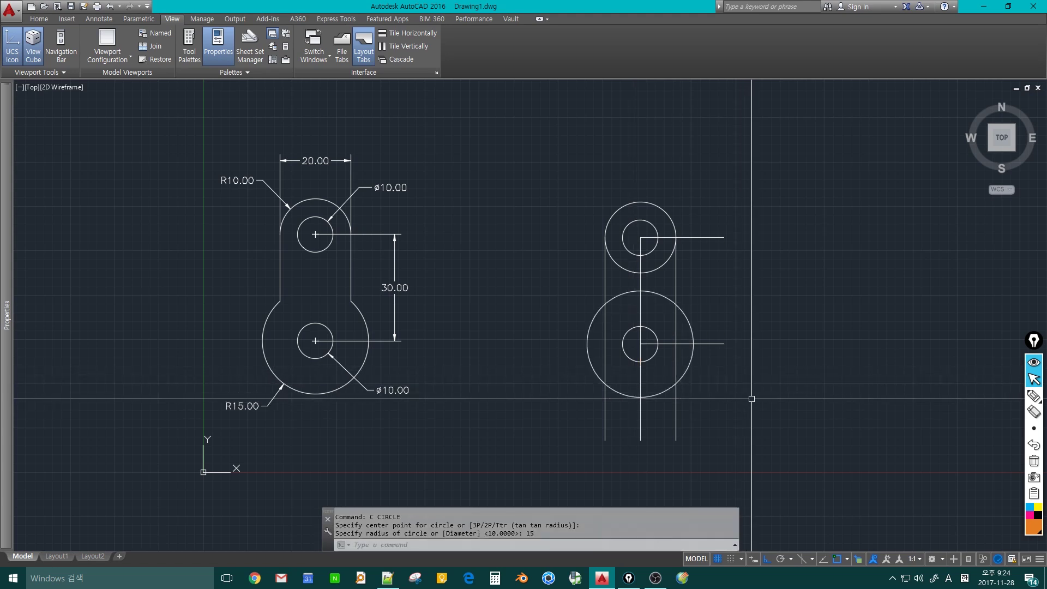
pyautogui.press('Escape')
pyautogui.press('Escape')
pyautogui.press('Escape')
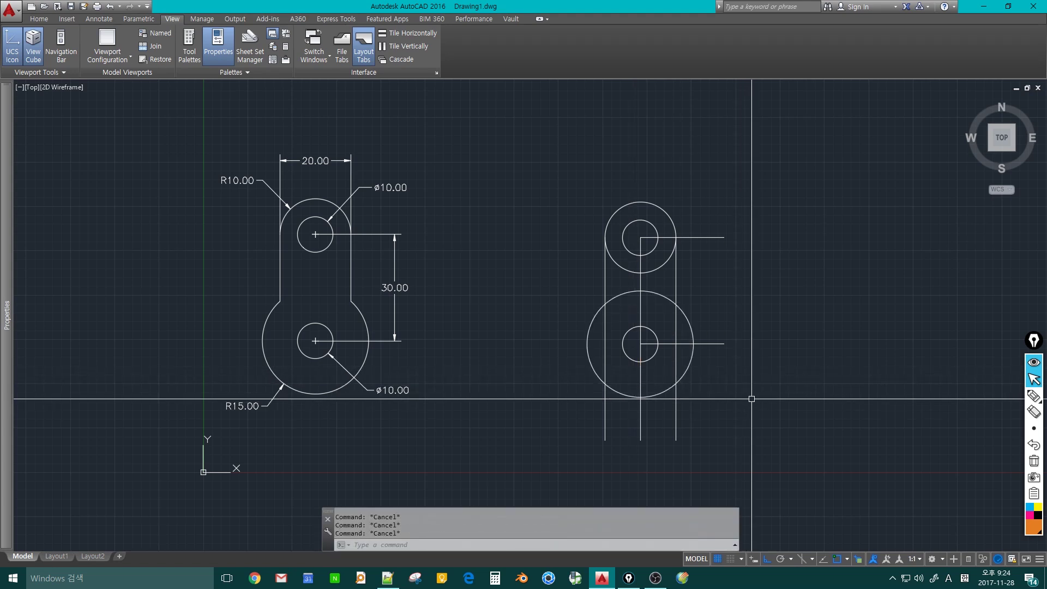
pyautogui.click(756, 382)
# Delete both horizontal construction lines
pyautogui.click(723, 343)
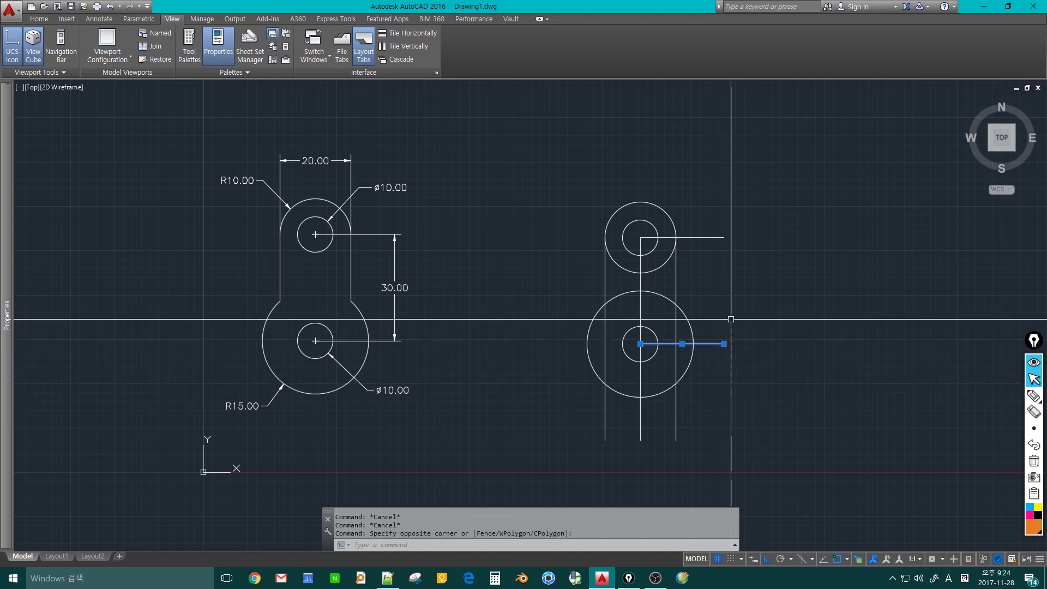
pyautogui.click(747, 285)
pyautogui.click(705, 226)
pyautogui.press('Delete')
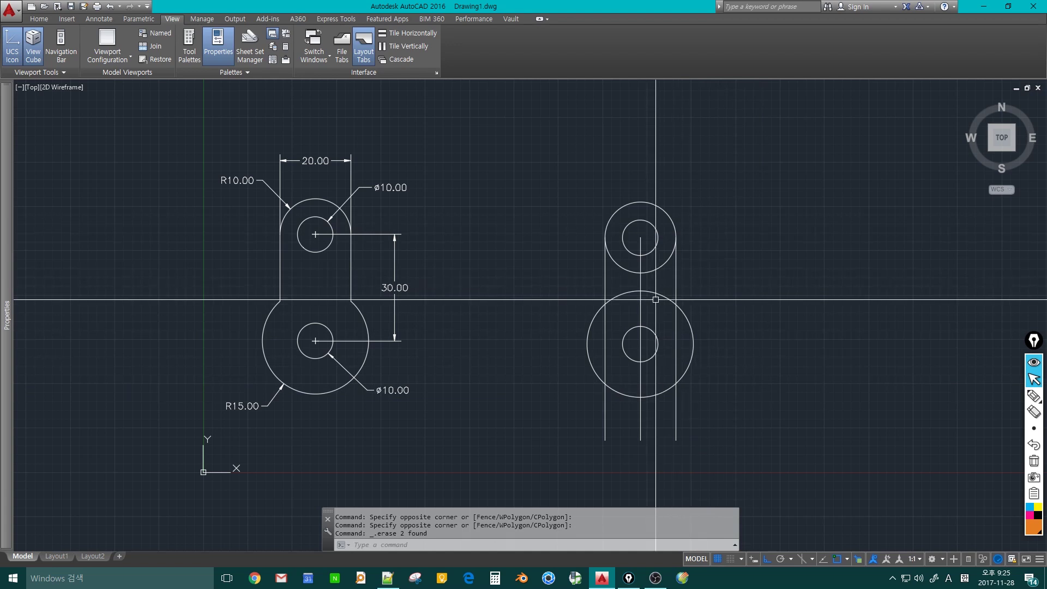
# Trim the circle arcs and side lines into the keyhole outline, then select the vertical lines
pyautogui.write('tr')
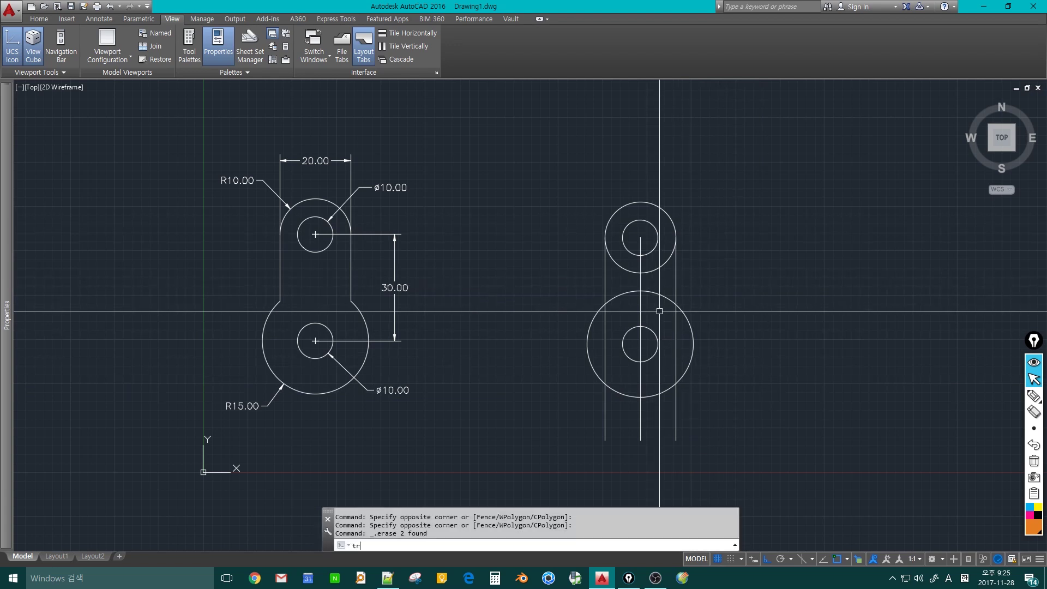
pyautogui.press('Return')
pyautogui.press('Return')
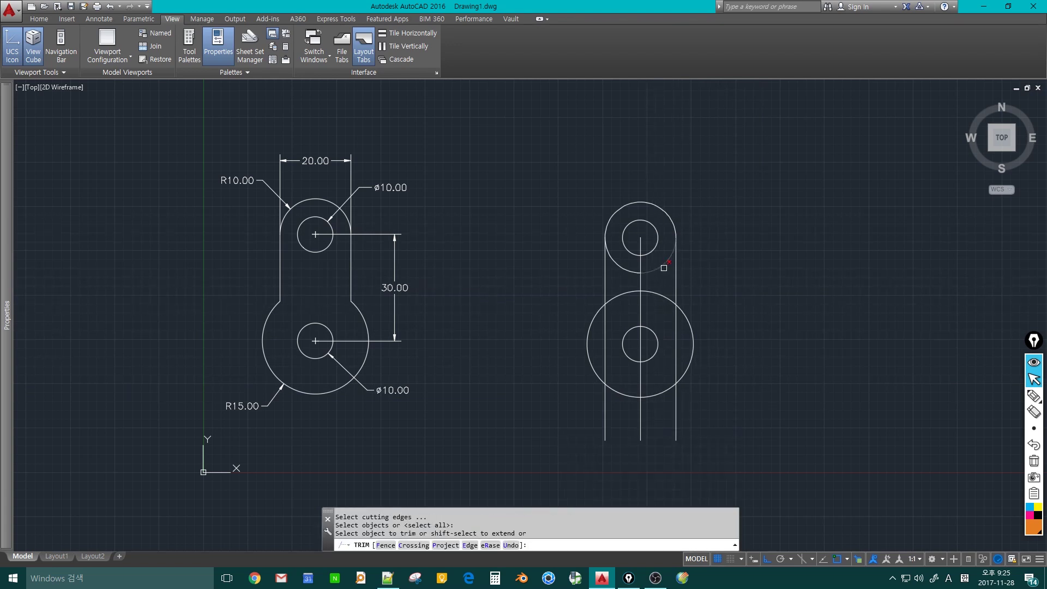
pyautogui.click(664, 267)
pyautogui.click(633, 272)
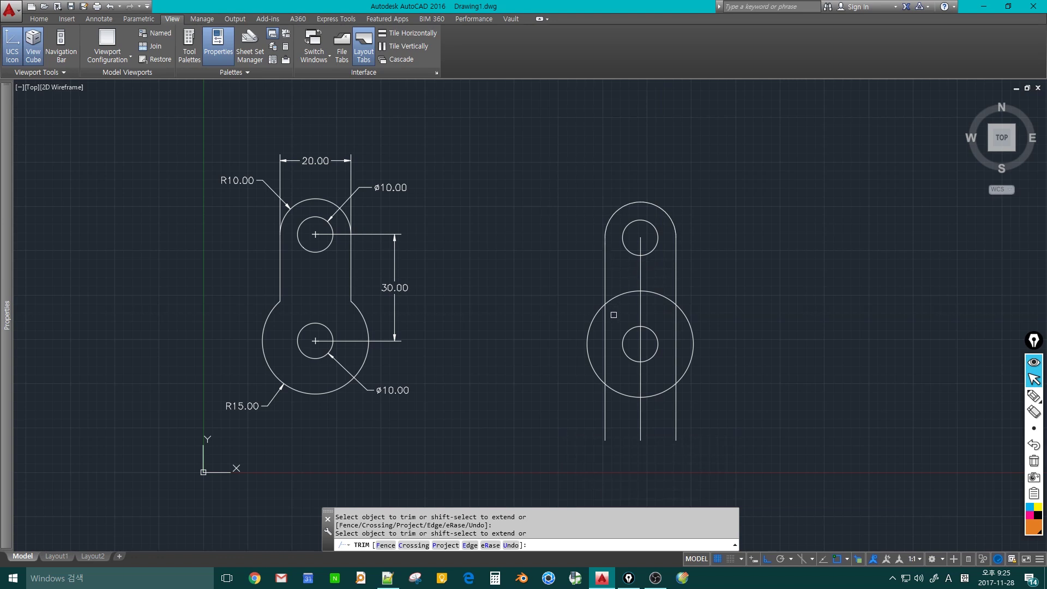
pyautogui.click(612, 299)
pyautogui.click(667, 298)
pyautogui.click(604, 344)
pyautogui.click(675, 343)
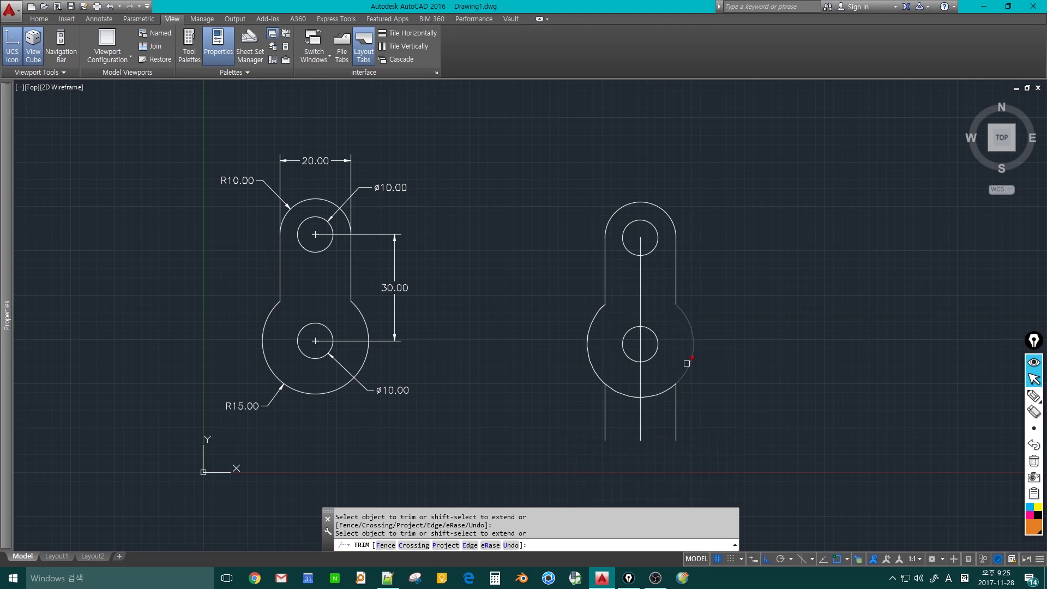
pyautogui.press('Escape')
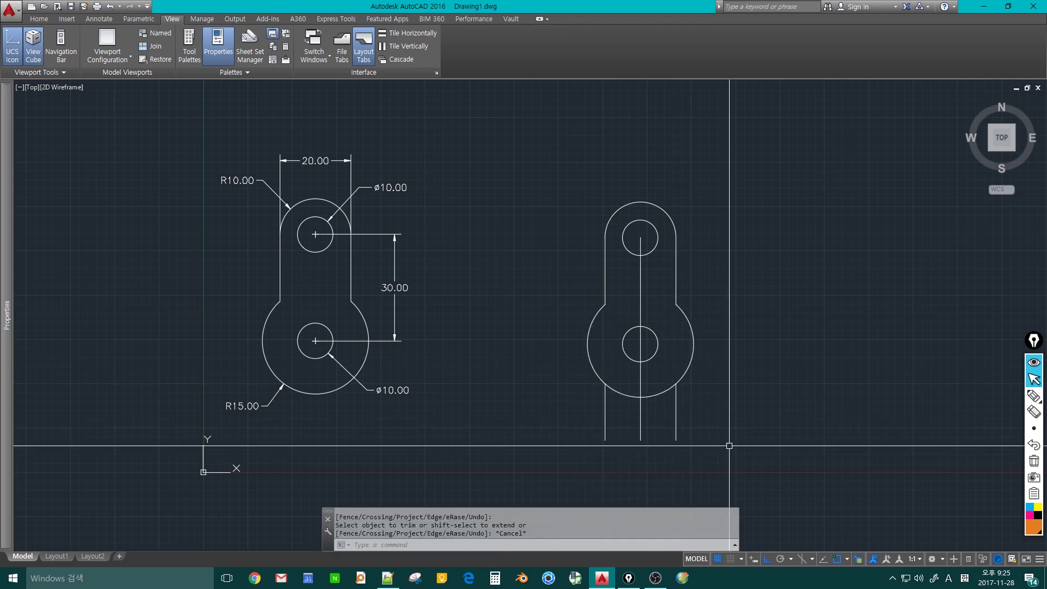
pyautogui.click(736, 476)
pyautogui.click(558, 417)
# Delete the three selected vertical construction lines
pyautogui.press('Delete')
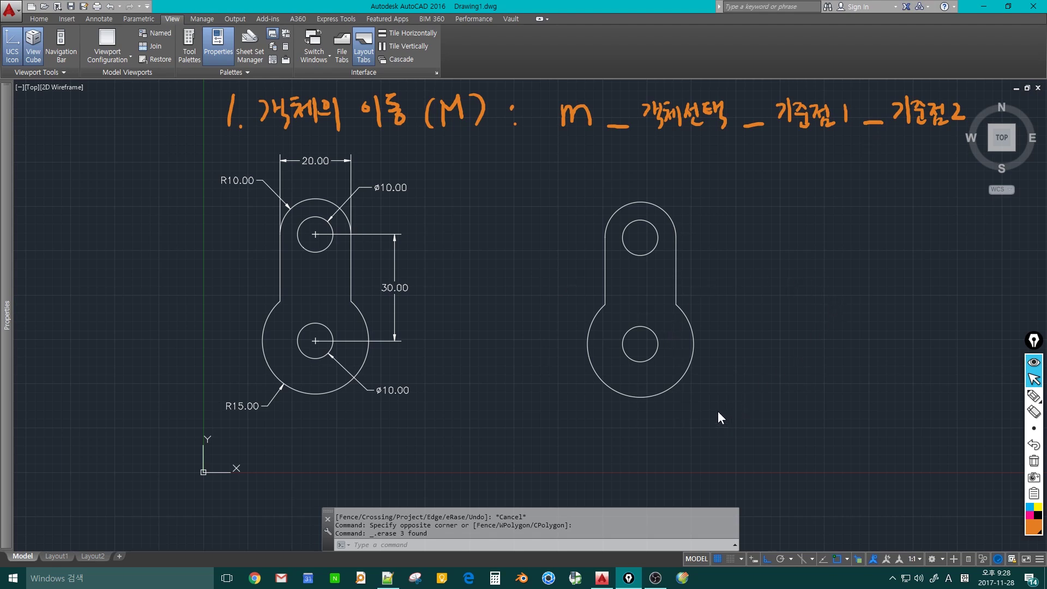
# Move the whole right-hand keyhole plate further right with MOVE
pyautogui.write('m')
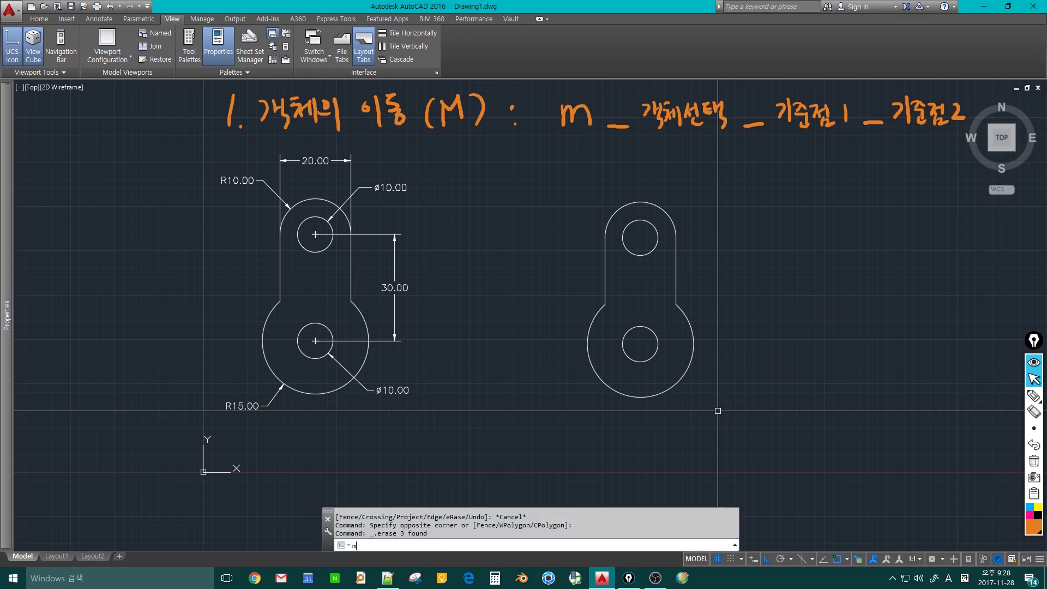
pyautogui.press('Return')
pyautogui.click(718, 411)
pyautogui.click(571, 189)
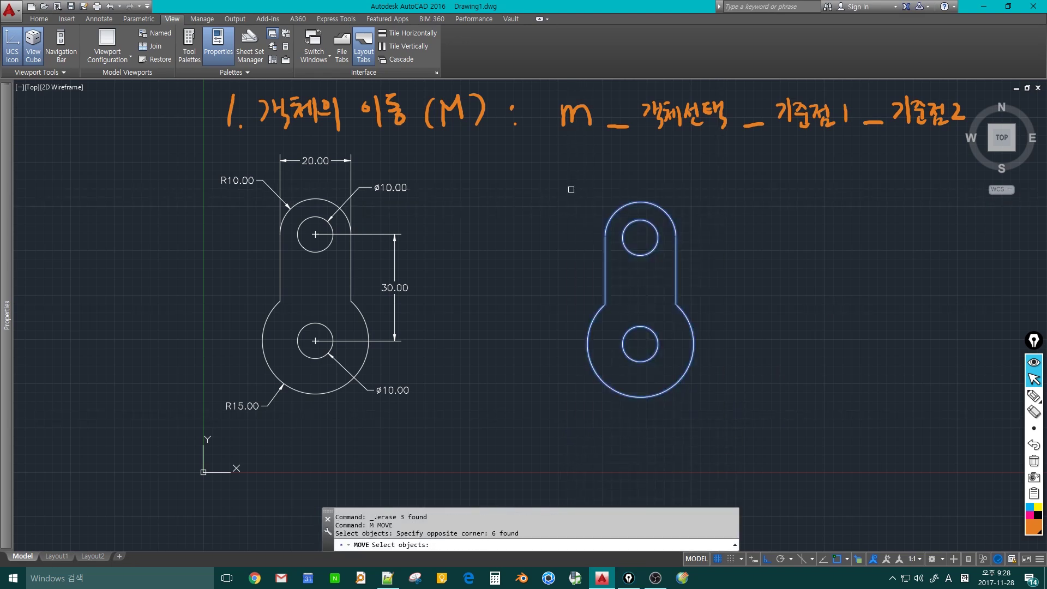
pyautogui.press('Return')
pyautogui.click(571, 184)
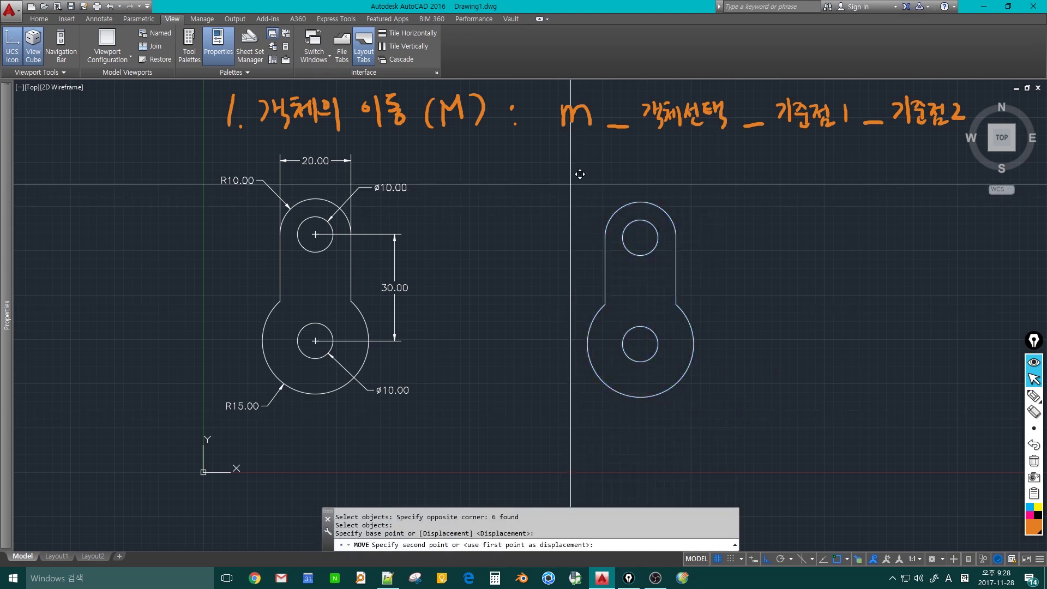
pyautogui.click(763, 184)
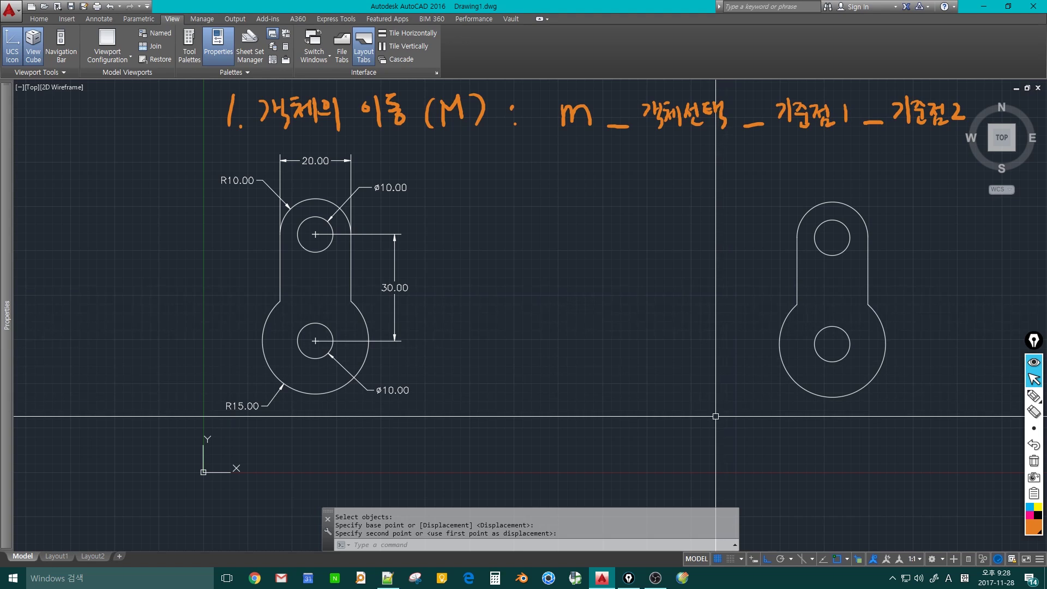
# Move the plate's two Ø10 holes, based on the upper hole centre, out to the left
pyautogui.write('m')
pyautogui.press('Return')
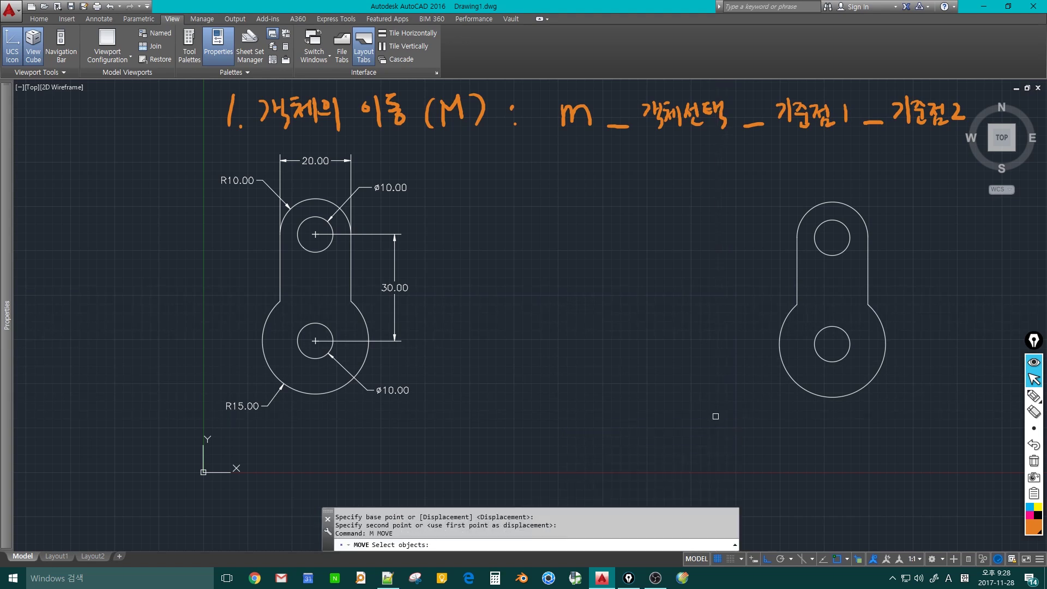
pyautogui.click(822, 360)
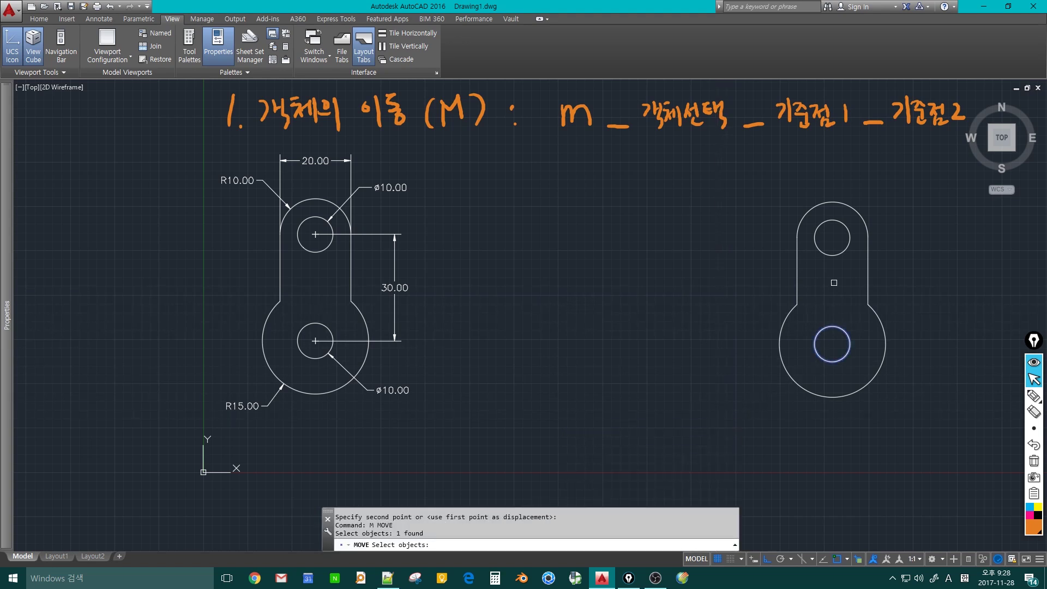
pyautogui.click(829, 255)
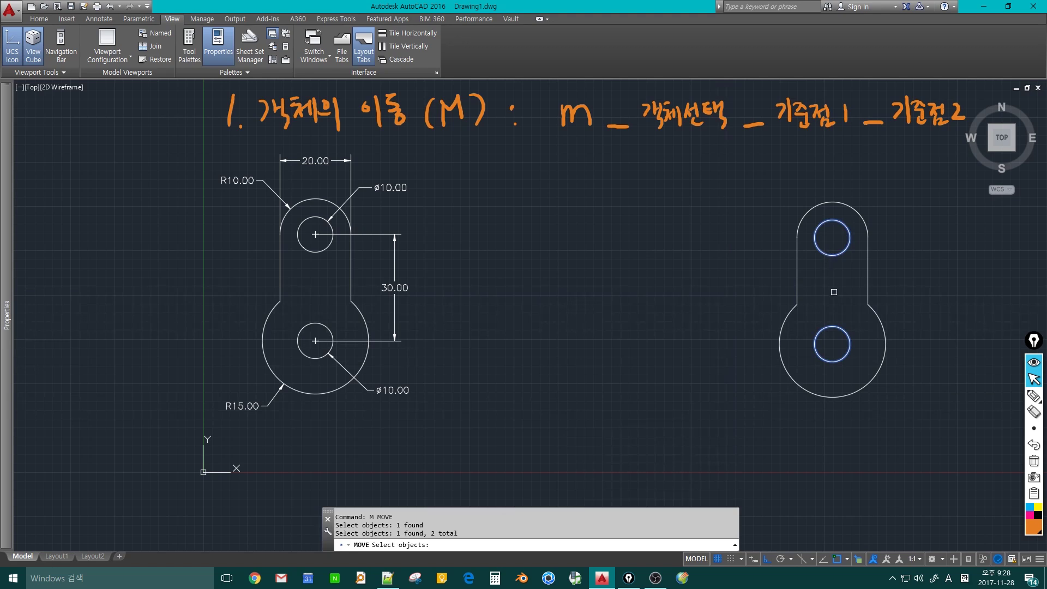
pyautogui.press('Return')
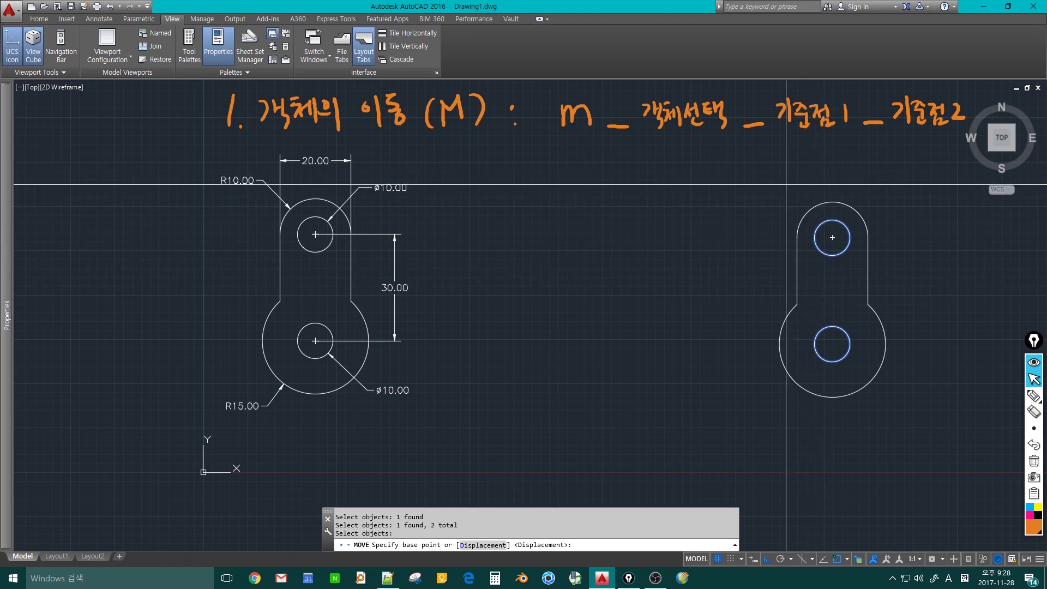
pyautogui.click(785, 185)
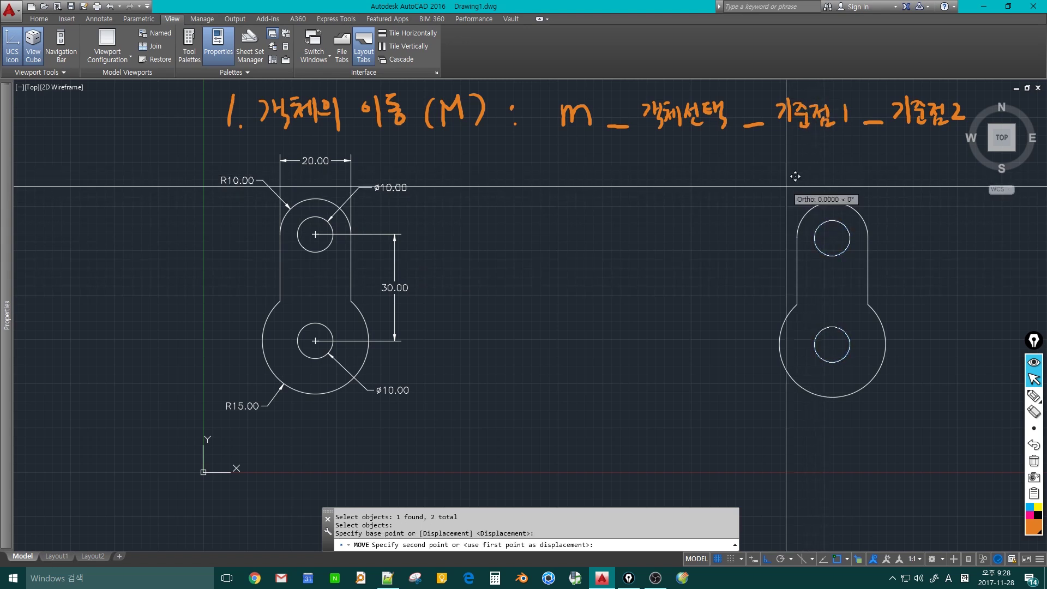
pyautogui.click(543, 218)
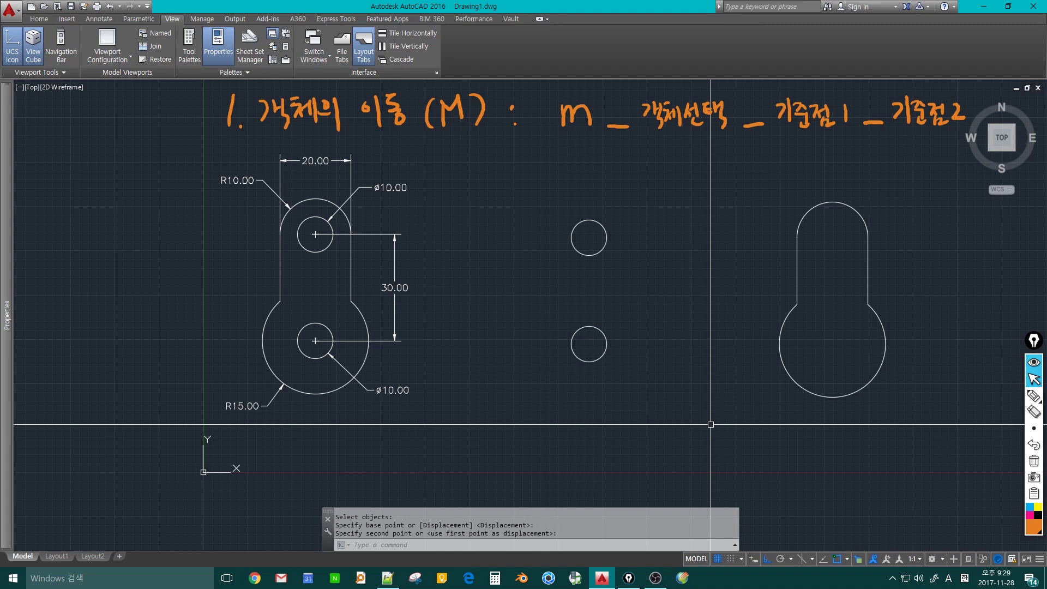
# Undo the hole move so both holes return inside the plate
pyautogui.hotkey('ctrl', 'z')
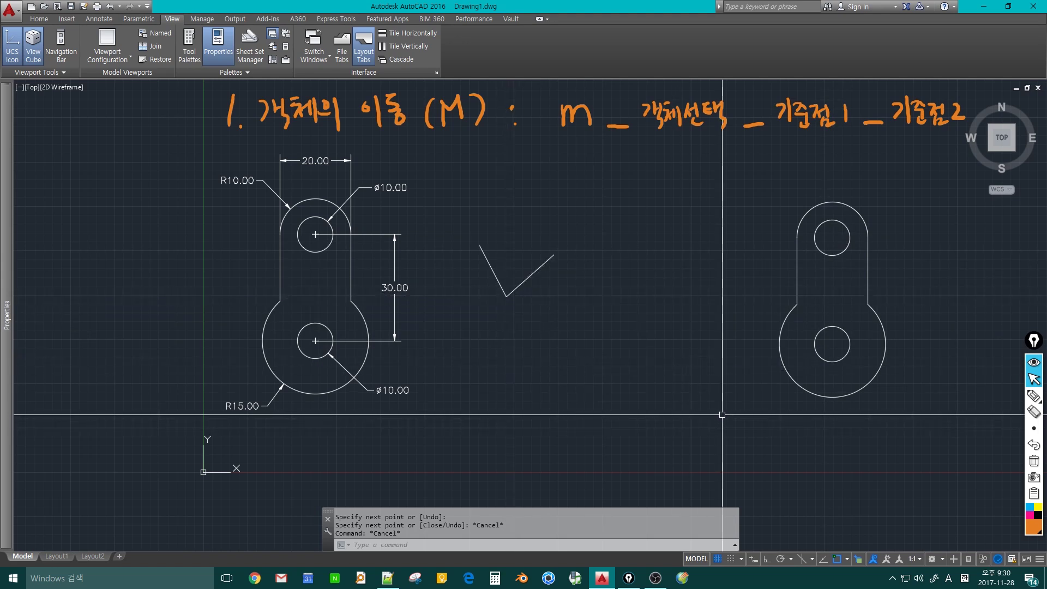
pyautogui.write('m')
pyautogui.press('Return')
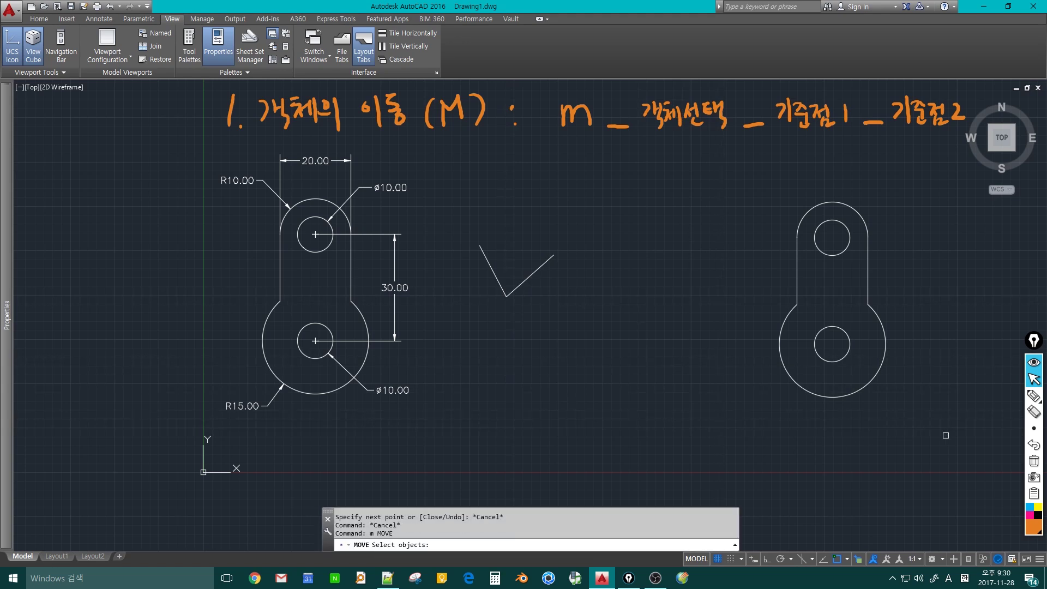
pyautogui.click(945, 436)
pyautogui.click(731, 205)
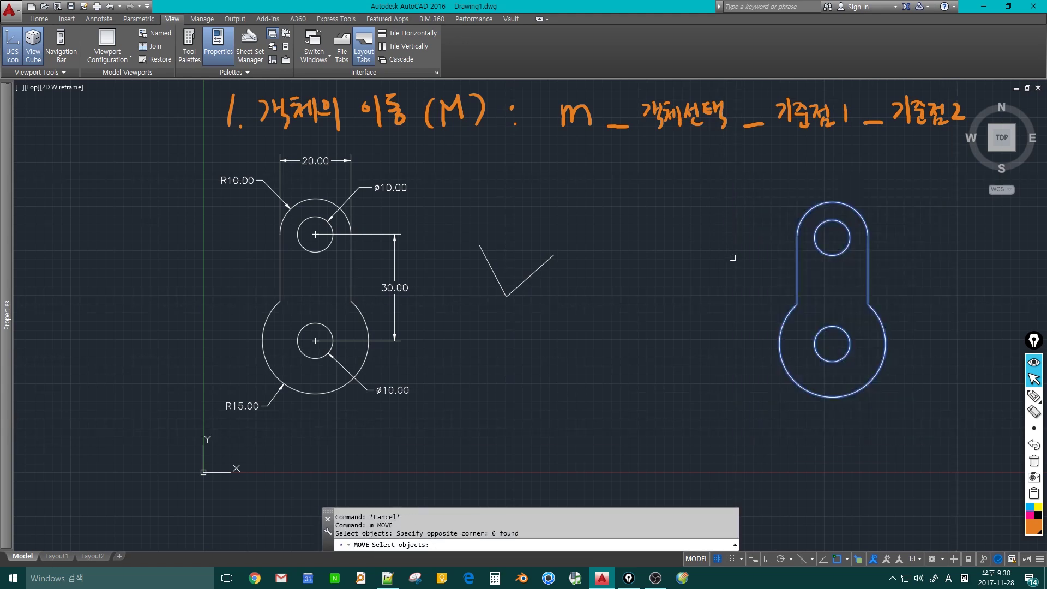
pyautogui.press('Return')
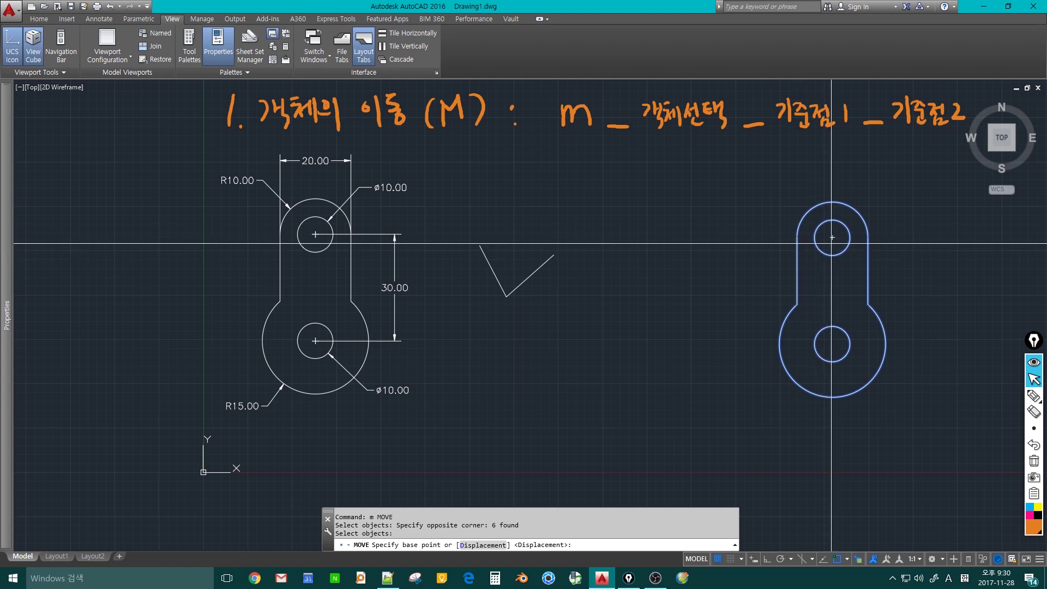
pyautogui.click(833, 238)
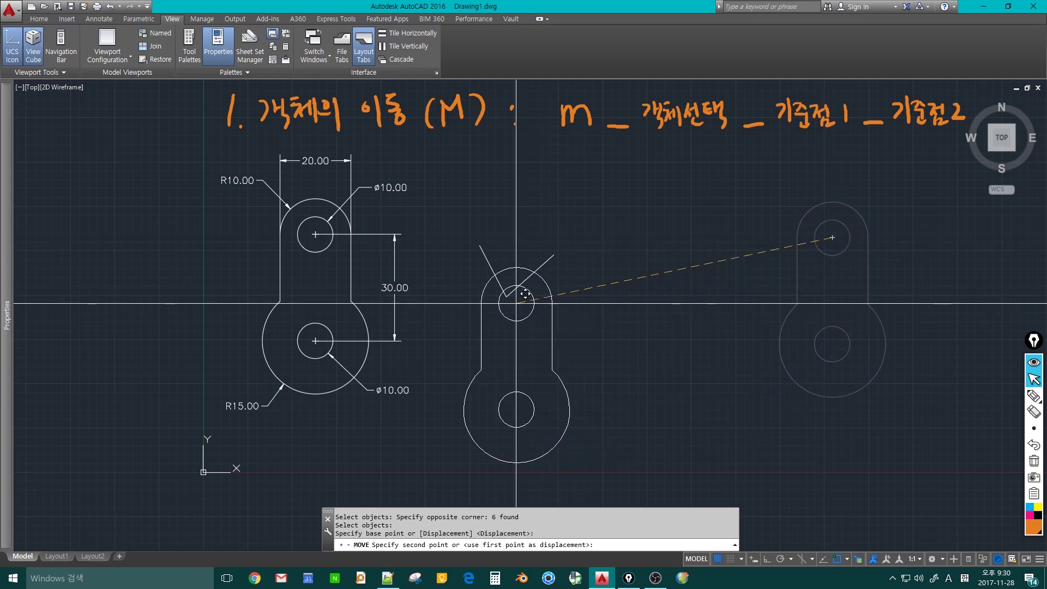
pyautogui.click(506, 298)
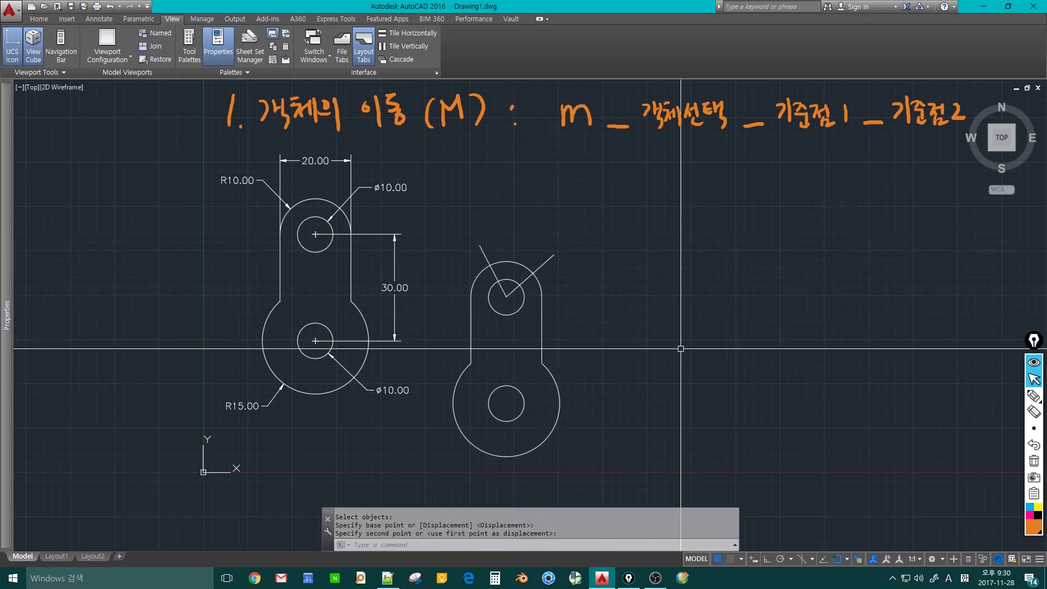
pyautogui.hotkey('ctrl', 'z')
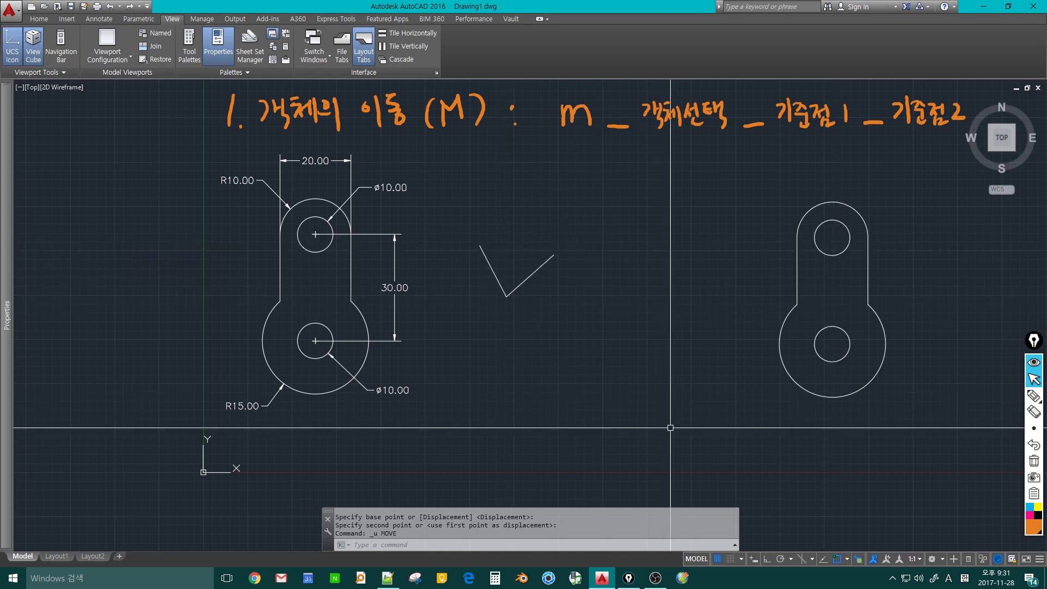
pyautogui.write('M')
pyautogui.press('Return')
pyautogui.click(922, 434)
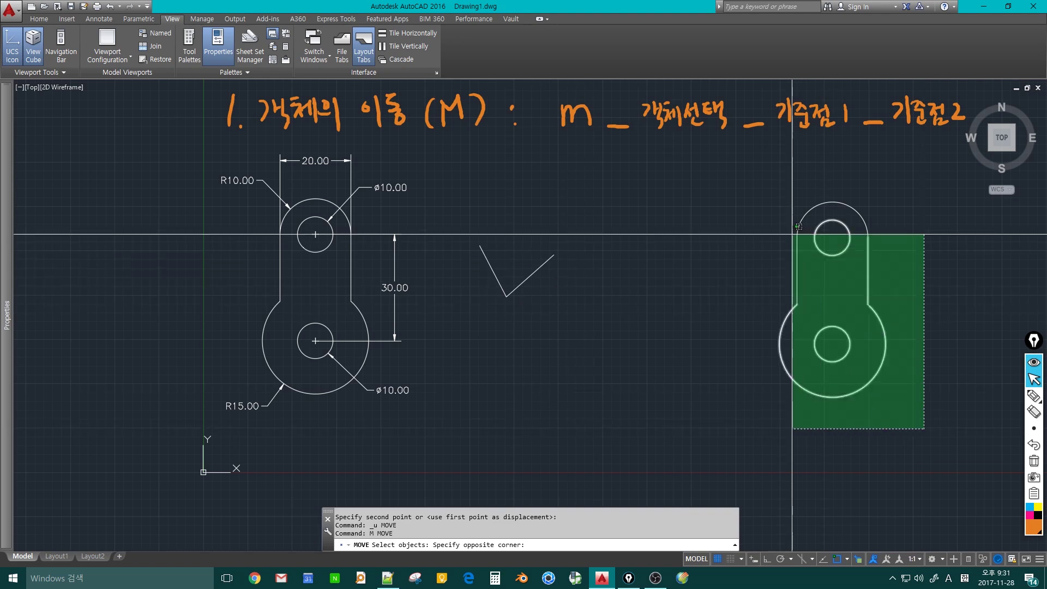
pyautogui.click(755, 190)
pyautogui.press('Return')
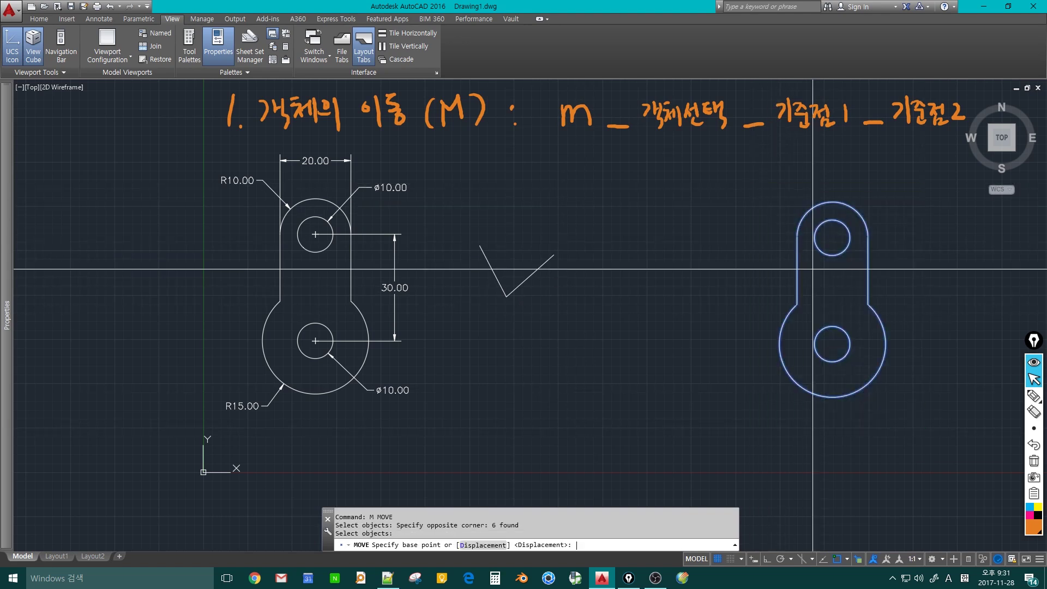
pyautogui.click(832, 238)
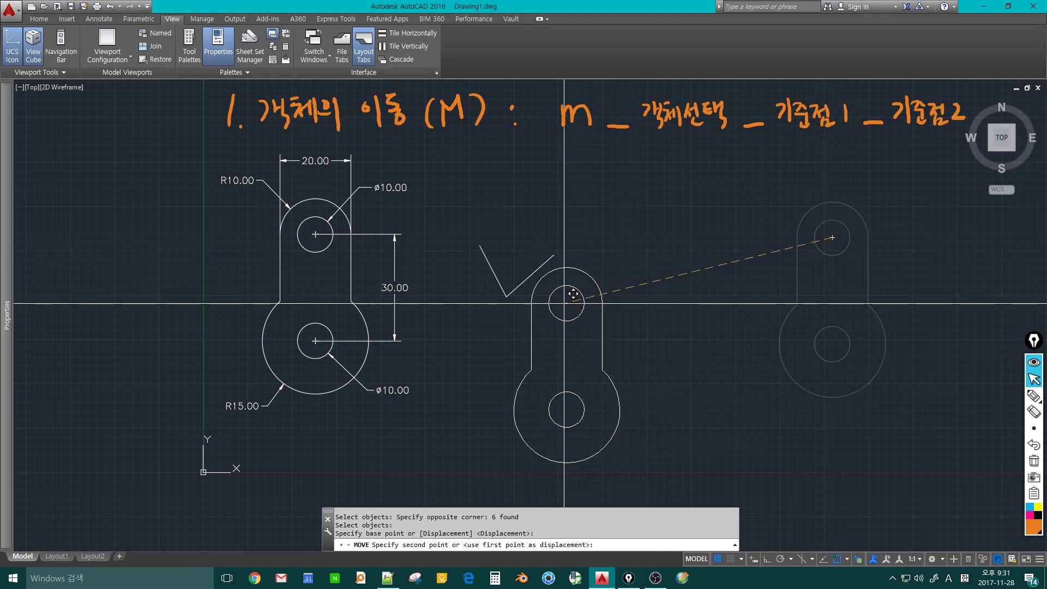
pyautogui.click(517, 293)
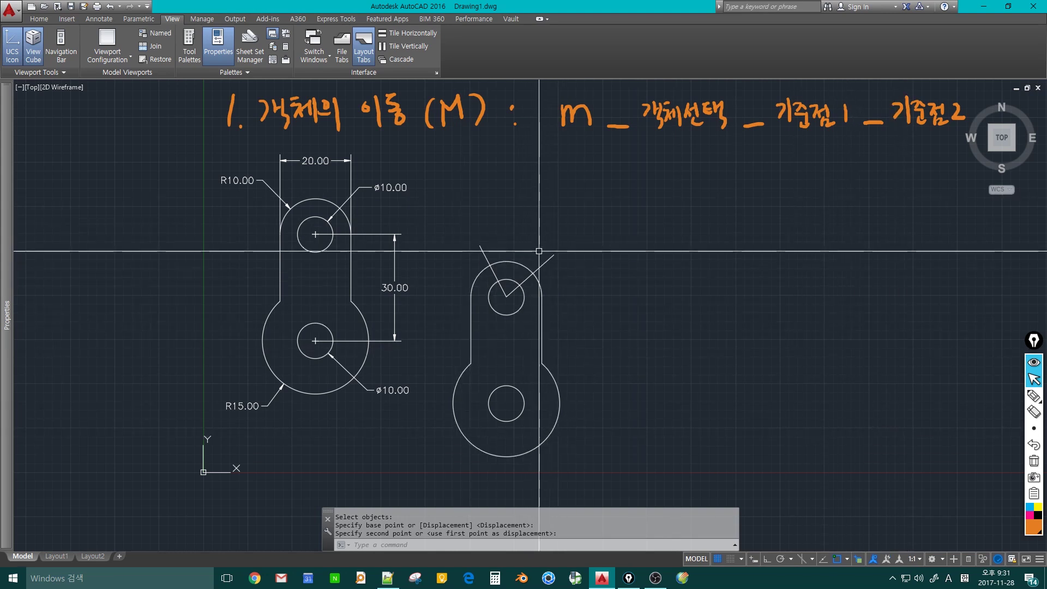
# Undo the last move and erase the V-shaped construction lines
pyautogui.hotkey('ctrl', 'z')
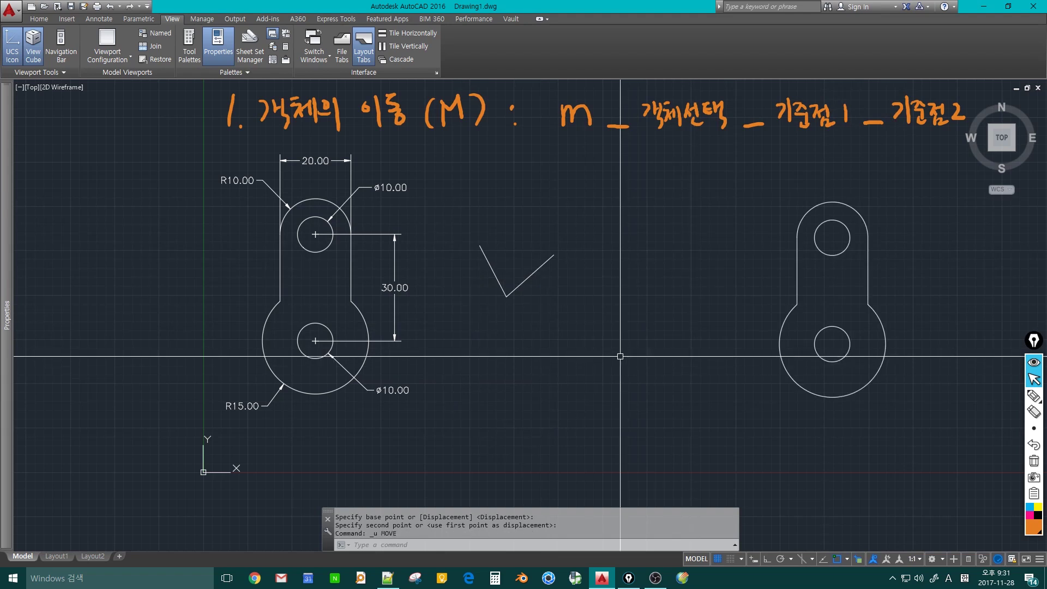
pyautogui.click(619, 362)
pyautogui.click(480, 236)
pyautogui.press('Delete')
# Move the right-hand link plate leftwards, closer to the dimensioned plate
pyautogui.write('m')
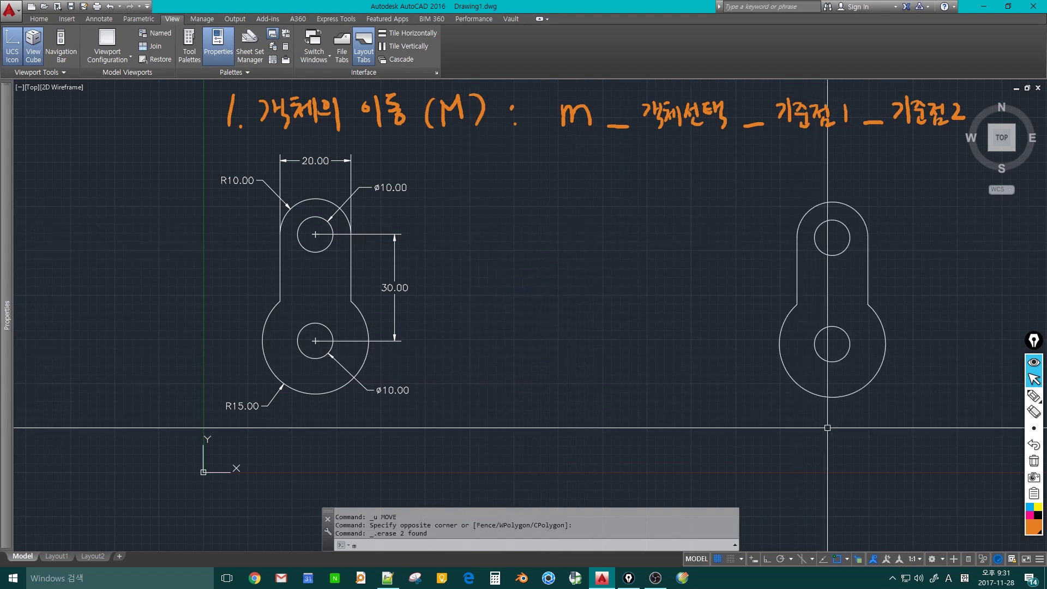
pyautogui.press('Return')
pyautogui.click(906, 420)
pyautogui.click(745, 183)
pyautogui.press('Return')
pyautogui.click(785, 184)
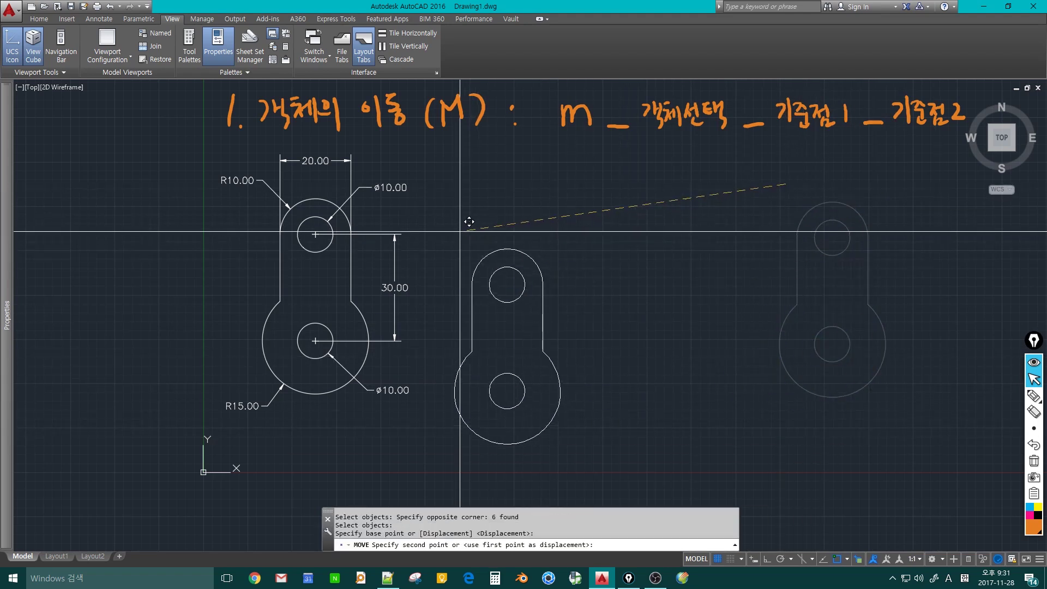
pyautogui.click(532, 213)
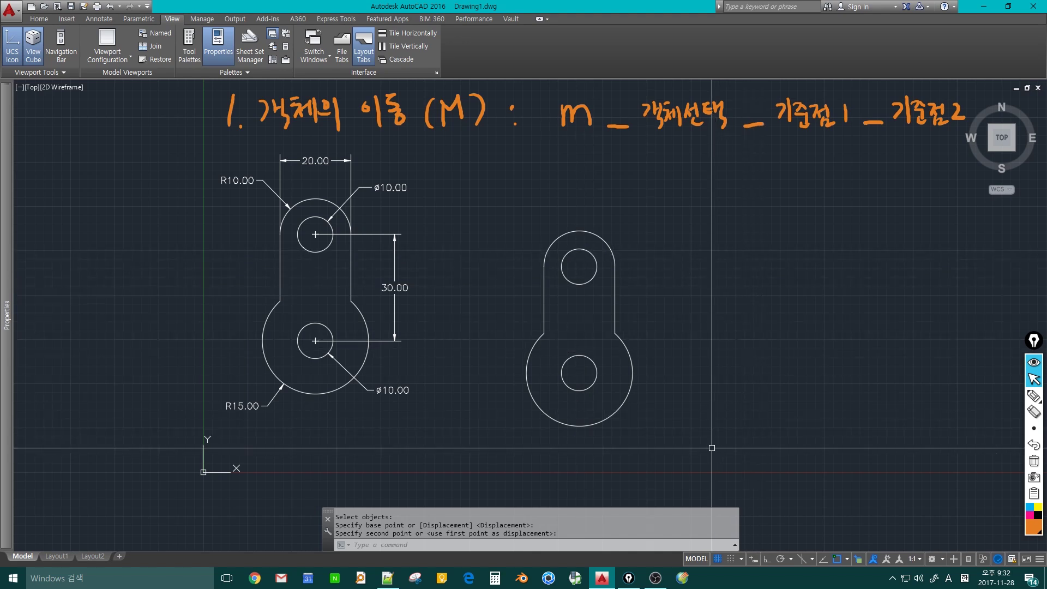
pyautogui.write('m')
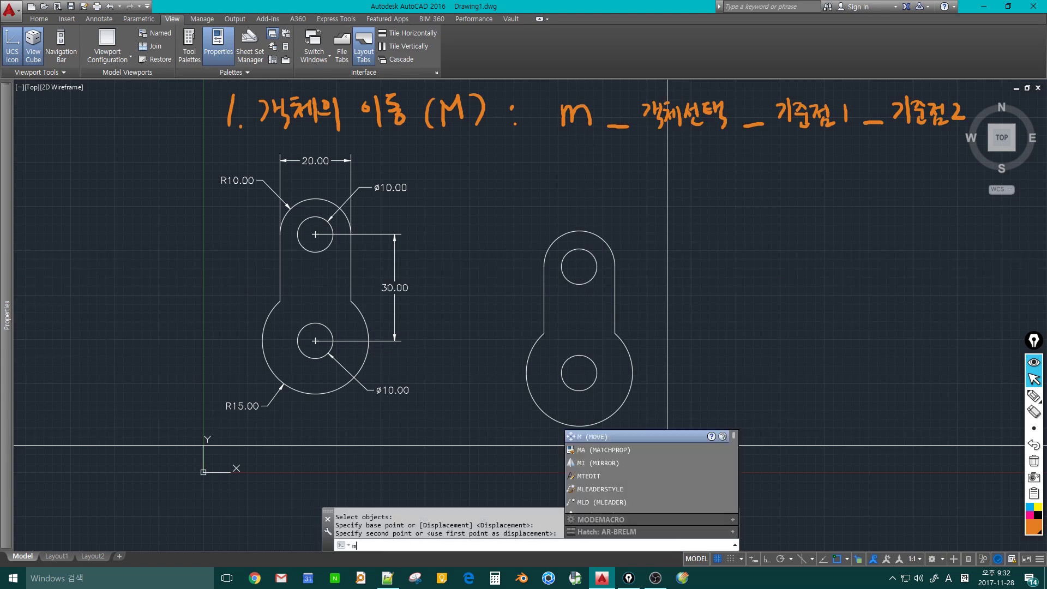
pyautogui.press('Return')
pyautogui.click(675, 453)
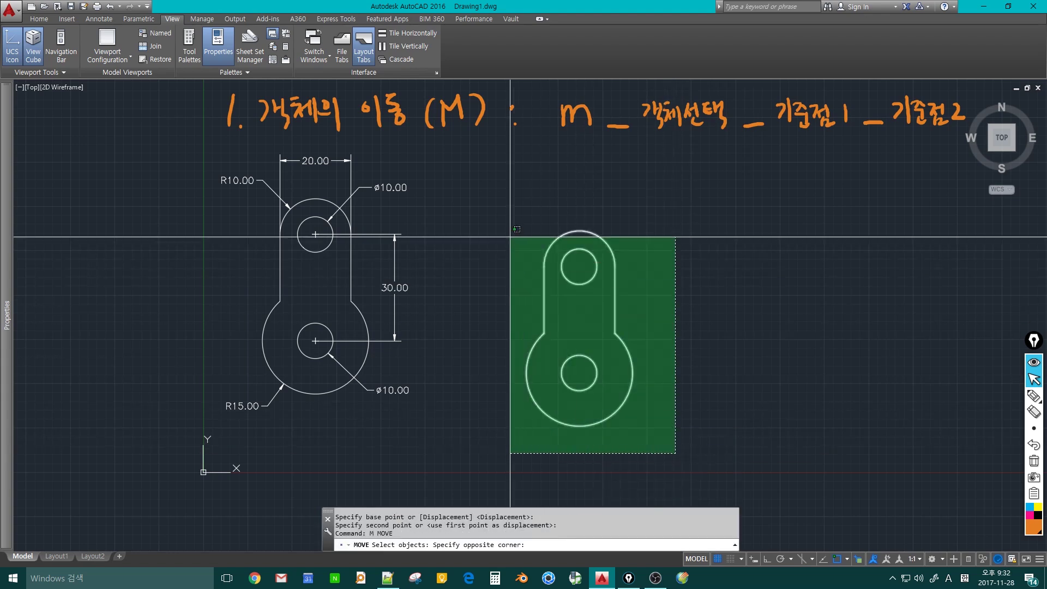
pyautogui.click(510, 237)
pyautogui.press('Return')
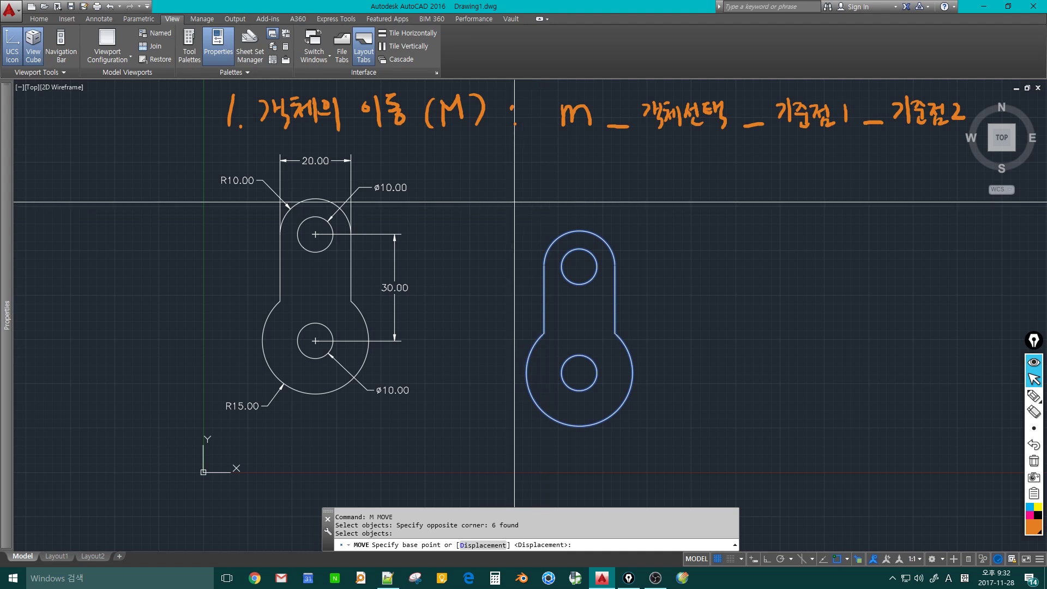
pyautogui.click(514, 201)
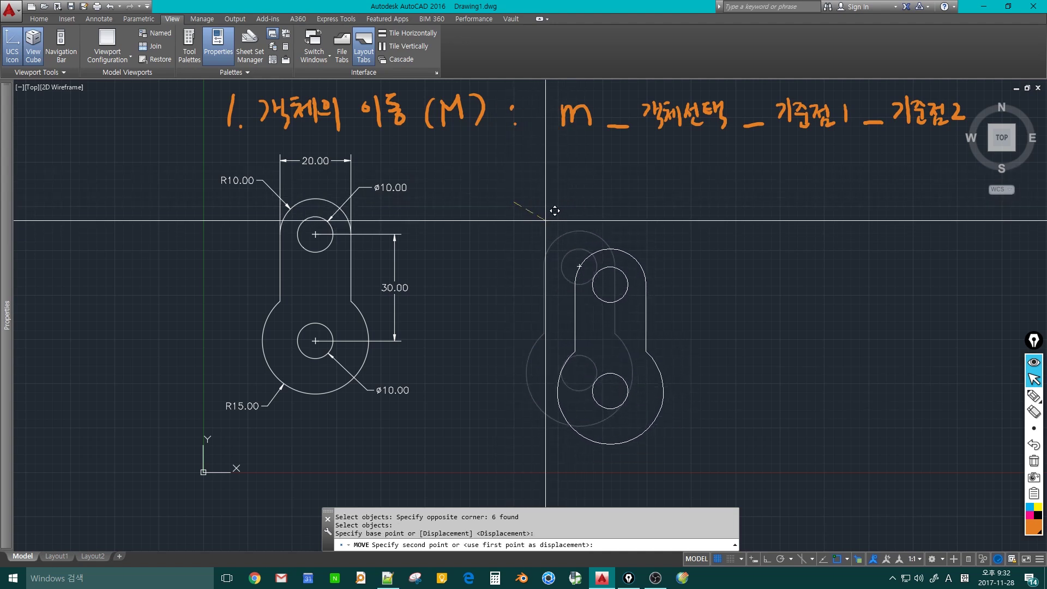
pyautogui.write('@')
pyautogui.write('30,0')
pyautogui.press('Return')
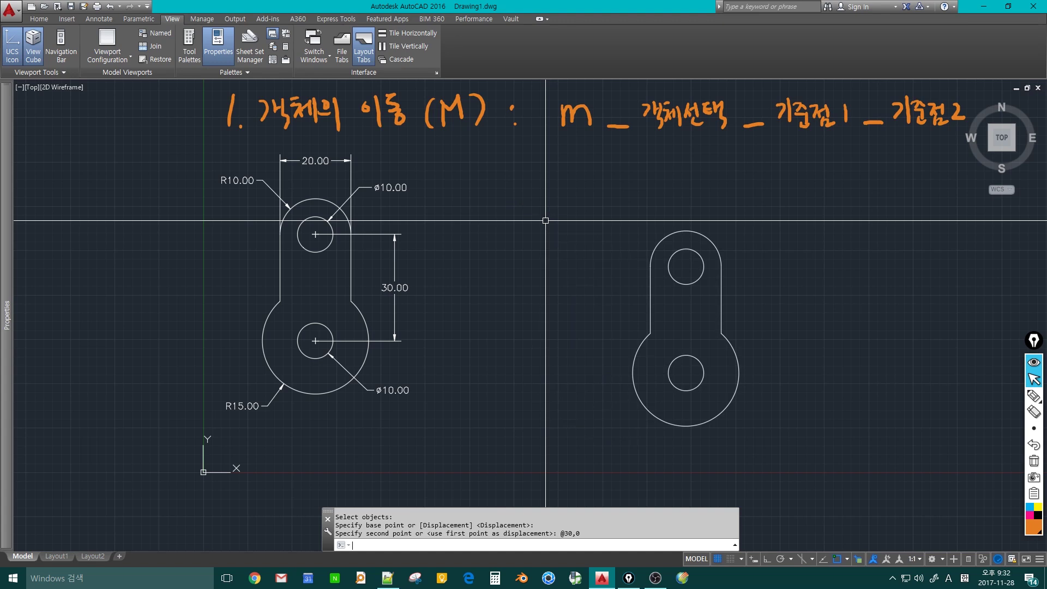
# Undo and redo the 30-unit move twice to compare positions
pyautogui.hotkey('ctrl', 'z')
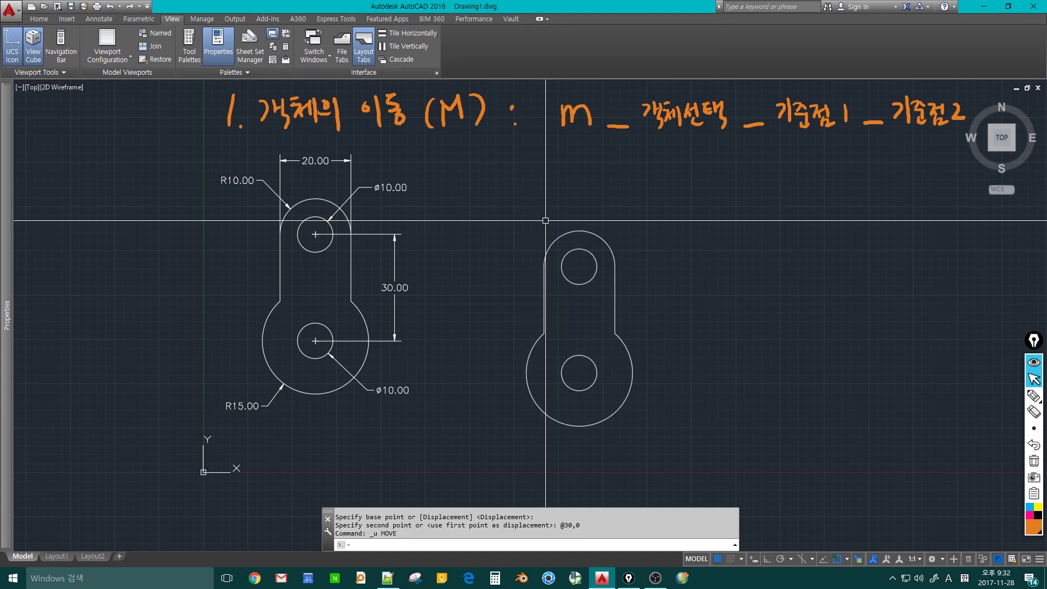
pyautogui.hotkey('ctrl', 'y')
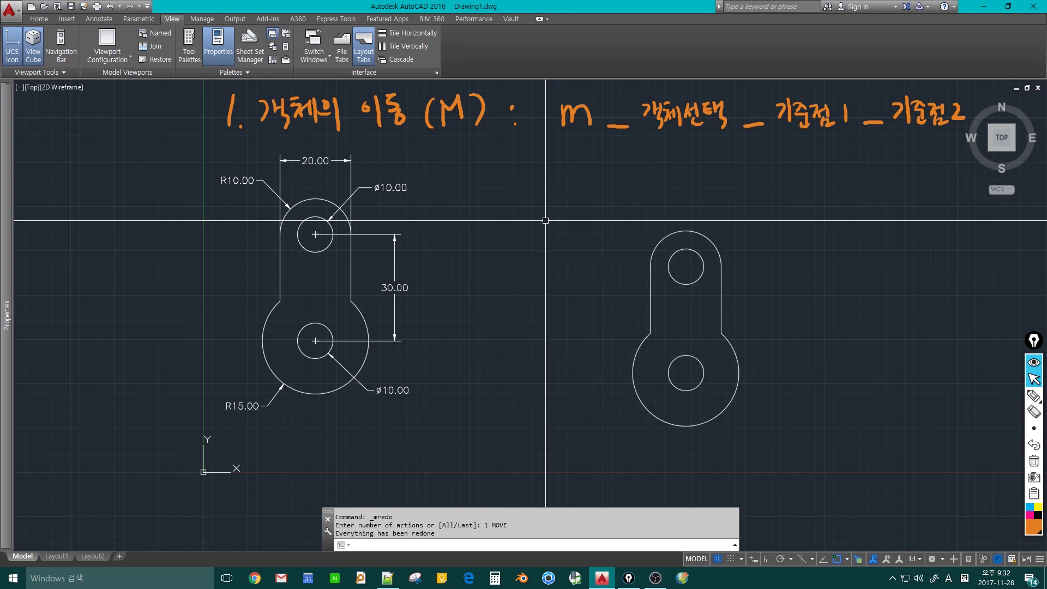
pyautogui.hotkey('ctrl', 'z')
pyautogui.hotkey('ctrl', 'y')
# Re-apply the 30-unit move, then start COPY (CO) selecting the right-hand plate
pyautogui.hotkey('ctrl', 'z')
pyautogui.hotkey('ctrl', 'y')
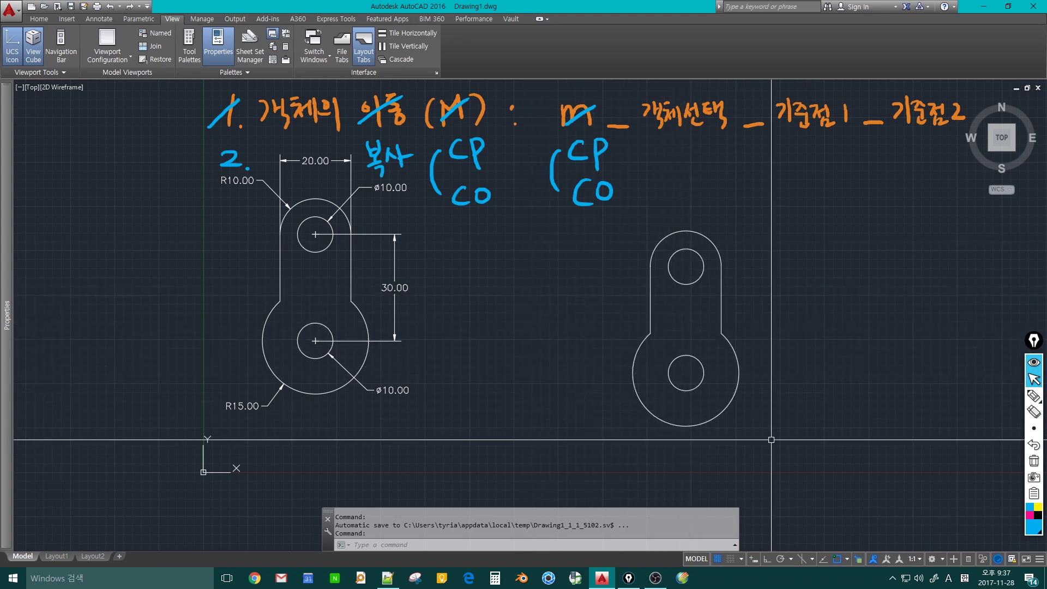
pyautogui.write('co')
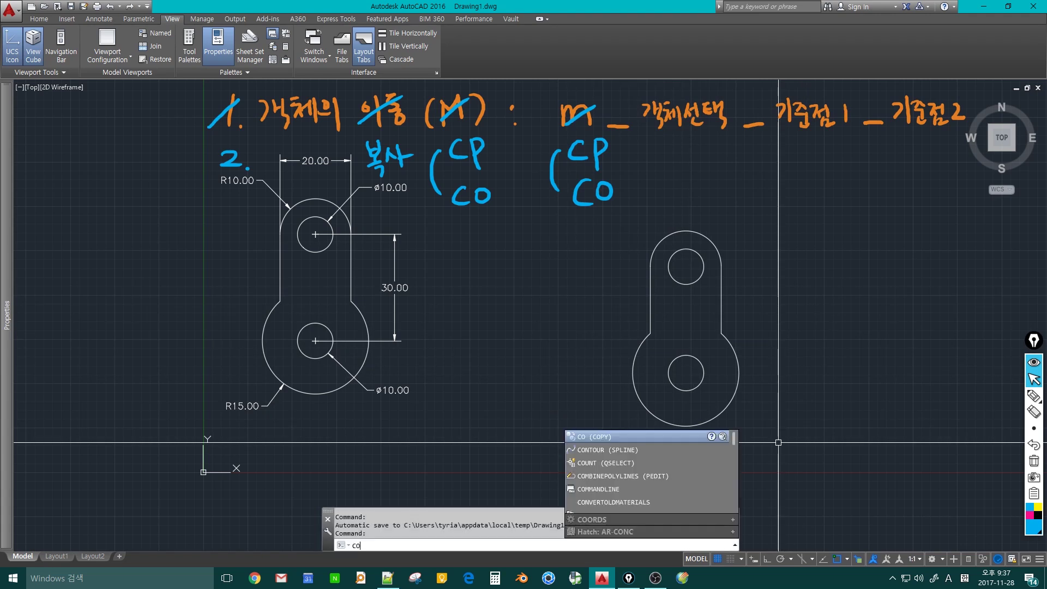
pyautogui.press('Return')
pyautogui.click(793, 453)
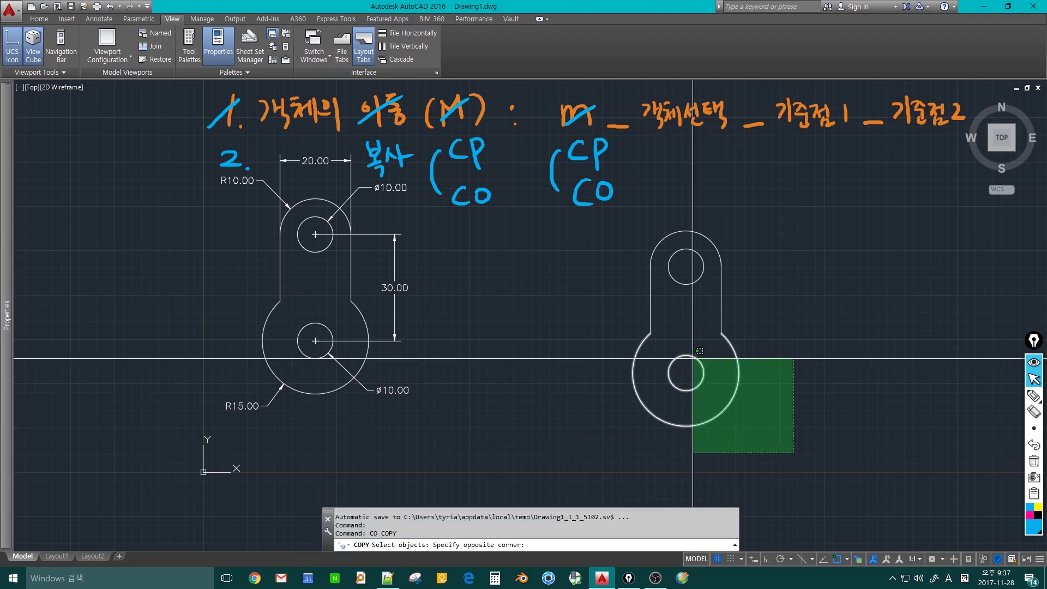
# Place five copies of the link plate in a row to its left
pyautogui.click(631, 233)
pyautogui.press('Return')
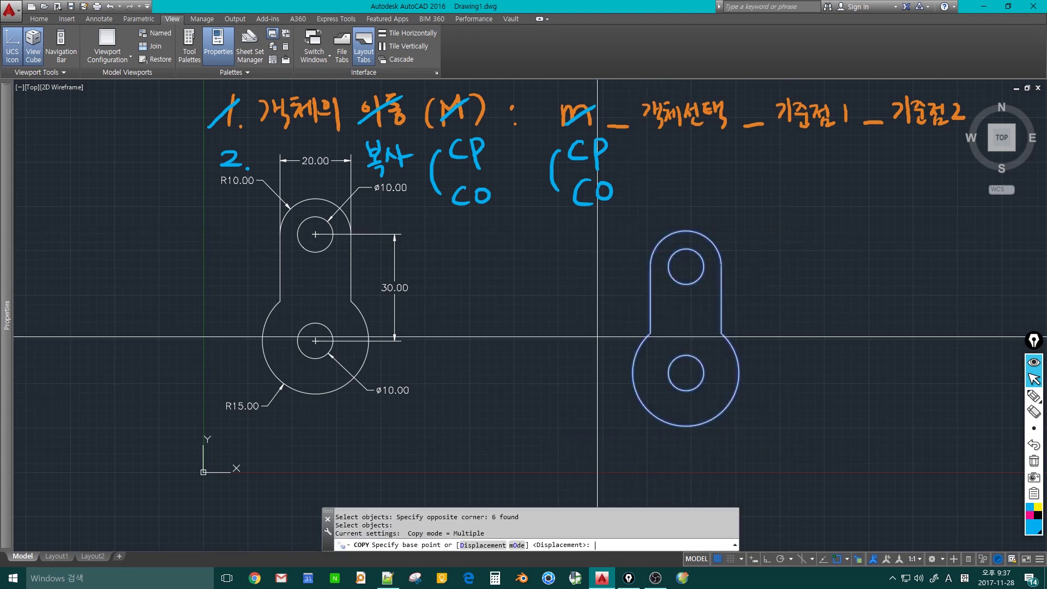
pyautogui.click(629, 308)
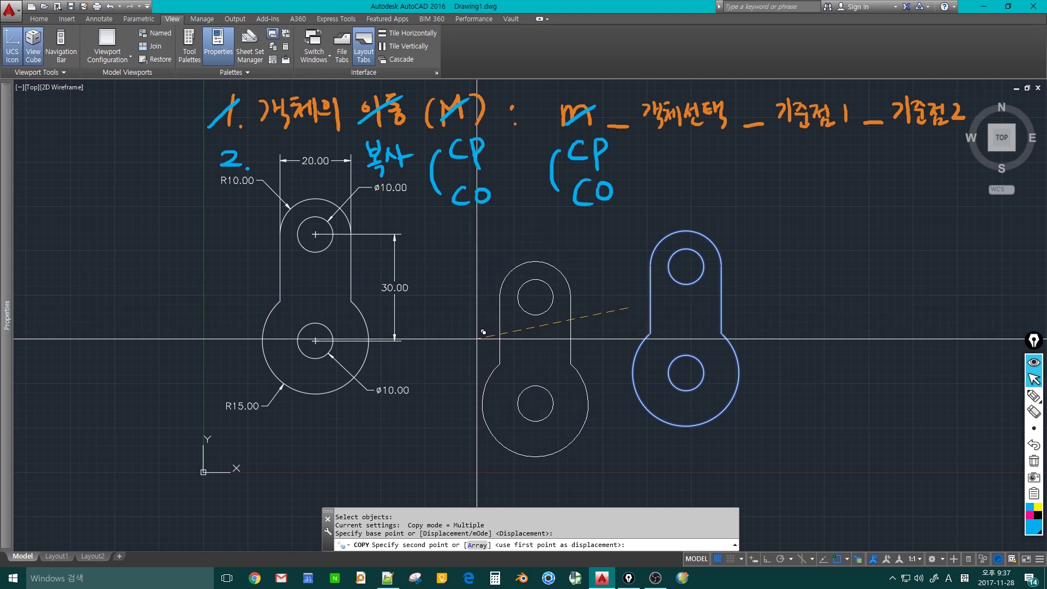
pyautogui.click(483, 332)
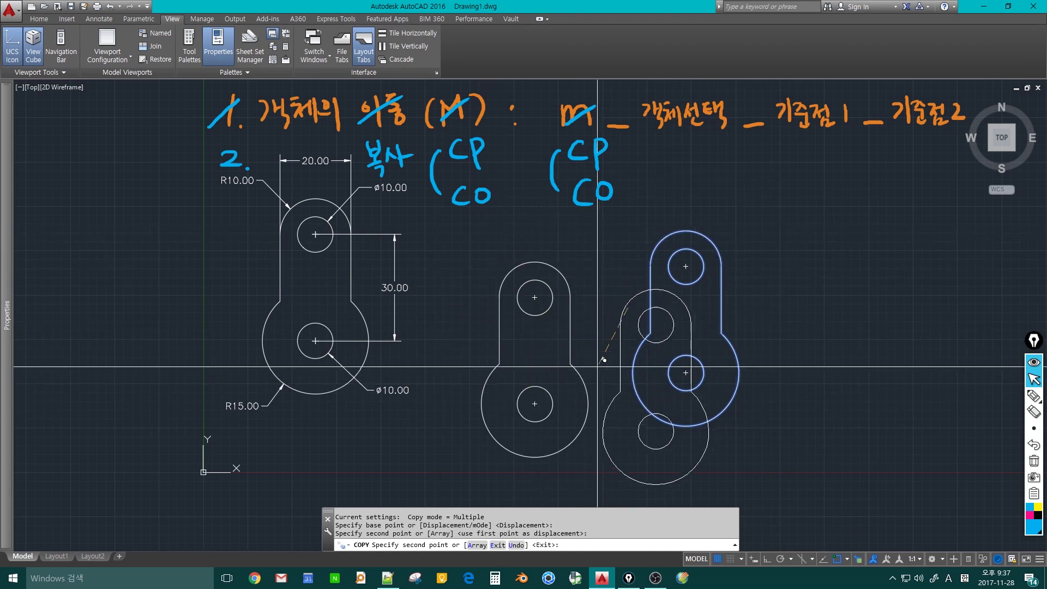
pyautogui.click(352, 322)
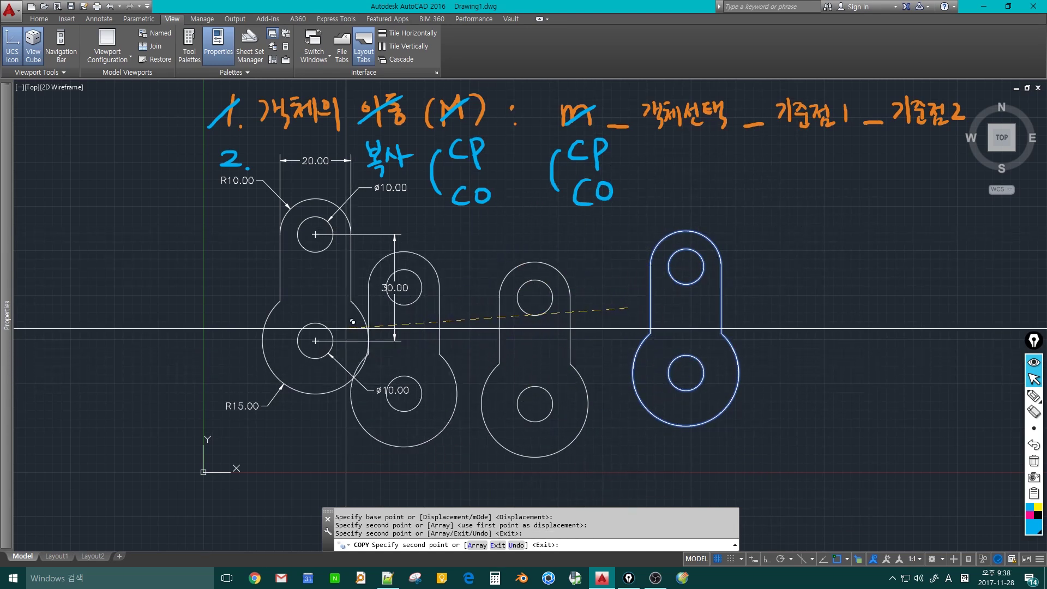
pyautogui.click(128, 317)
pyautogui.moveTo(131, 319); pyautogui.dragTo(471, 318, button='middle')
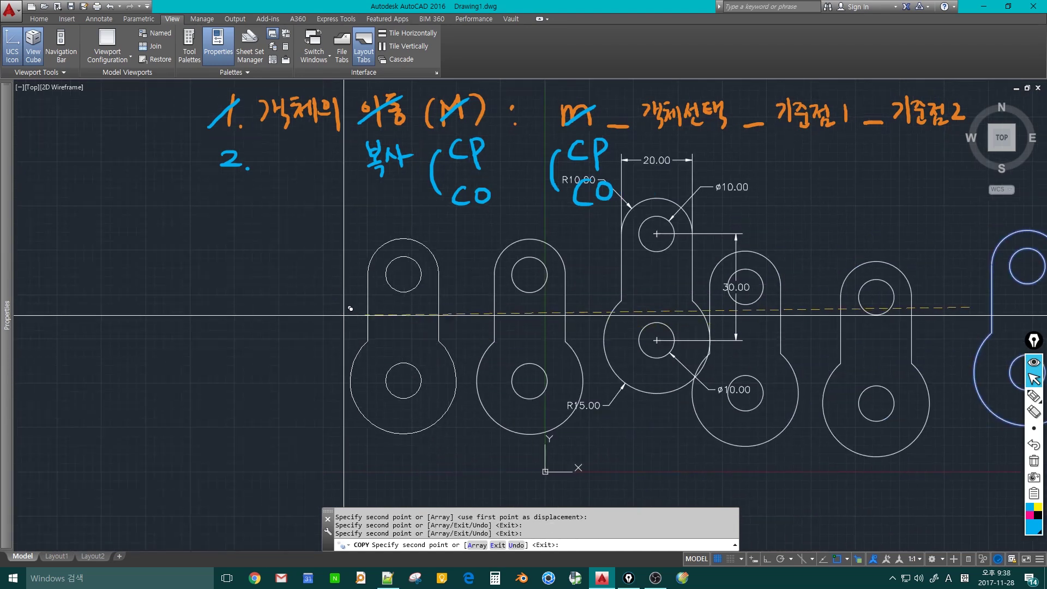
pyautogui.click(331, 315)
pyautogui.click(196, 321)
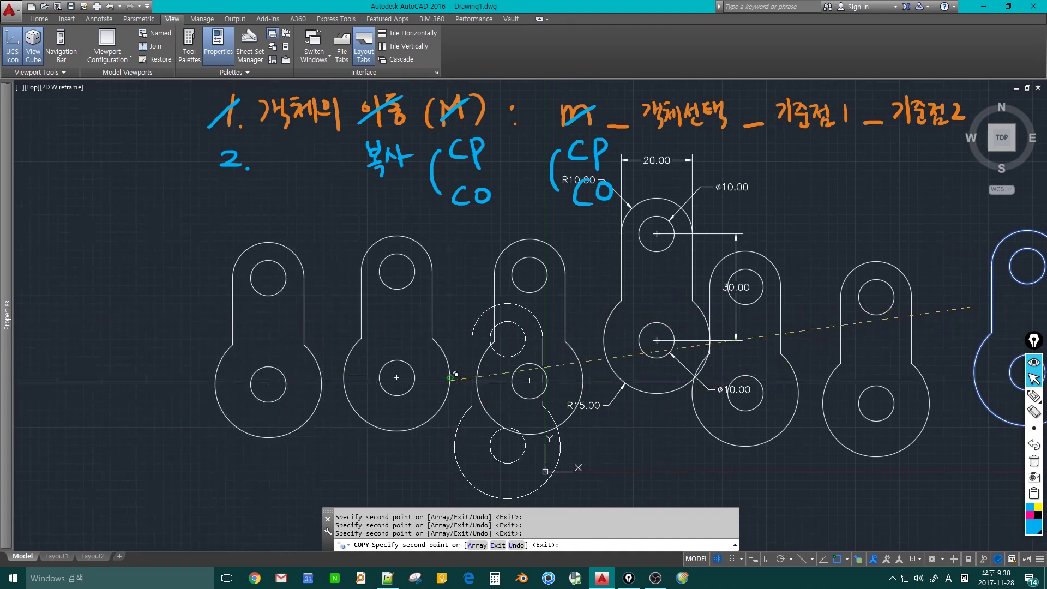
pyautogui.press('Escape')
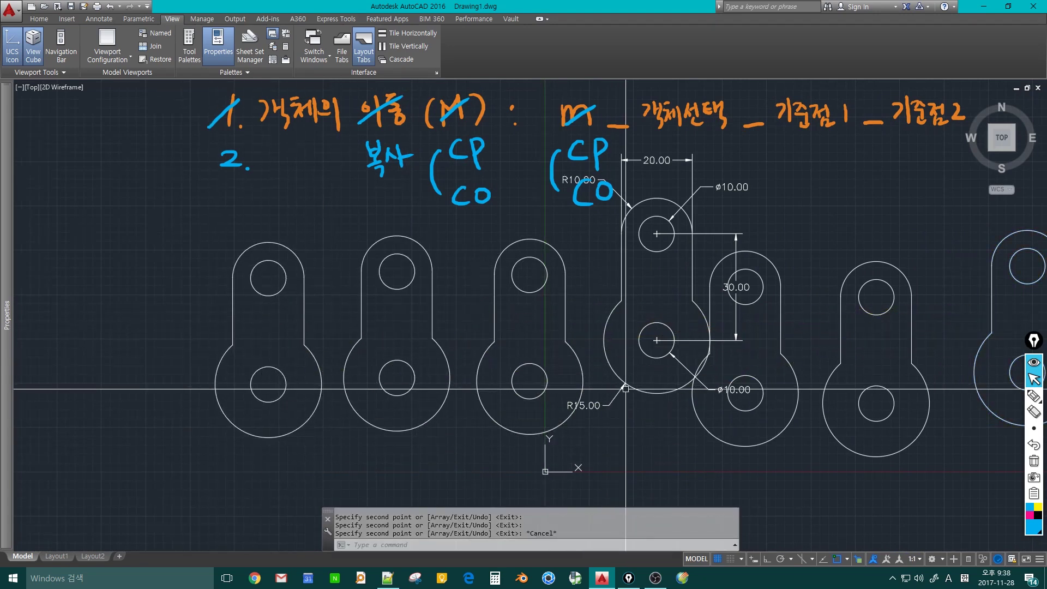
# Recentre the view on the row and select the placed copies
pyautogui.scroll(-2, 639, 392)
pyautogui.moveTo(639, 392); pyautogui.dragTo(460, 383, button='middle')
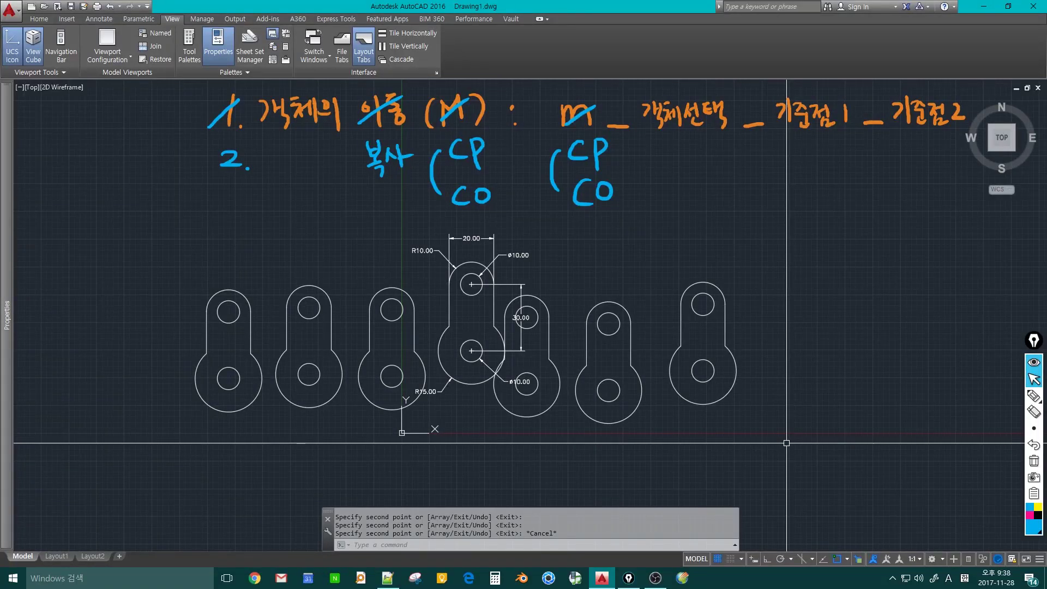
pyautogui.click(654, 445)
pyautogui.click(570, 300)
# Erase the row of copies and select the middle plate for COPY
pyautogui.press('Delete')
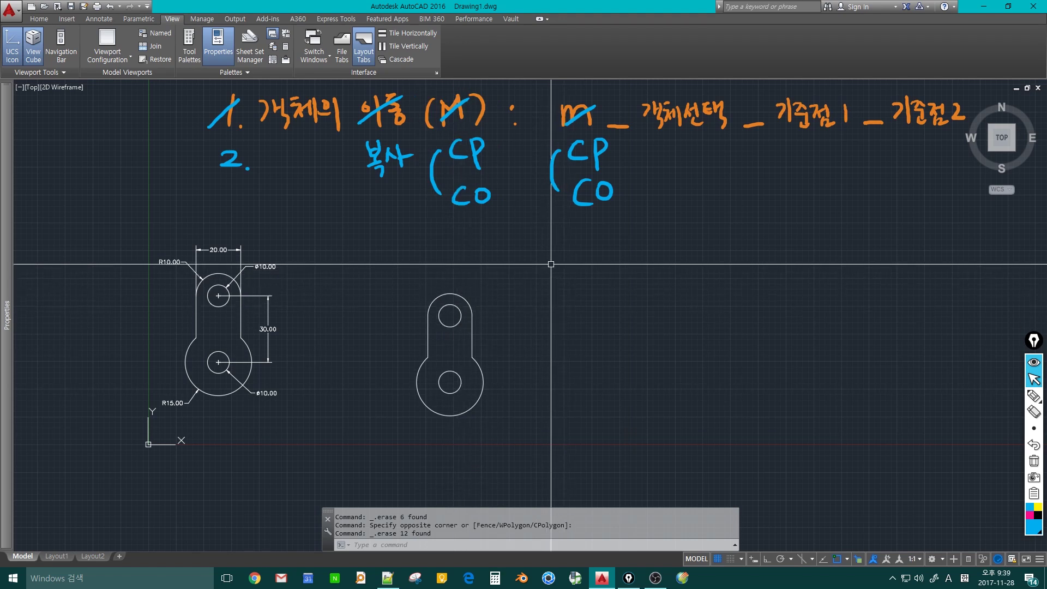
pyautogui.write('COPY')
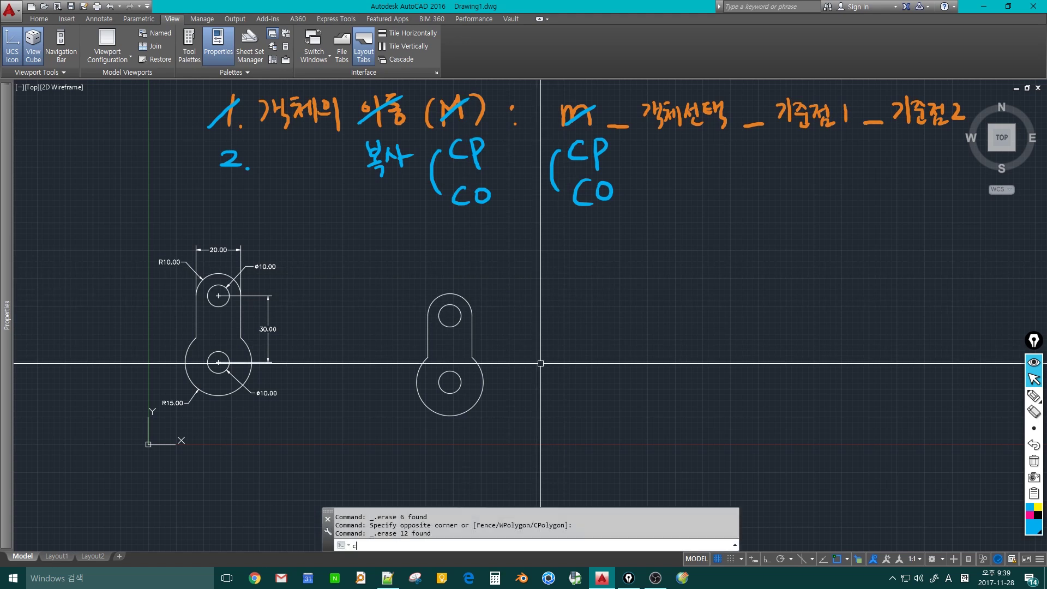
pyautogui.press('Return')
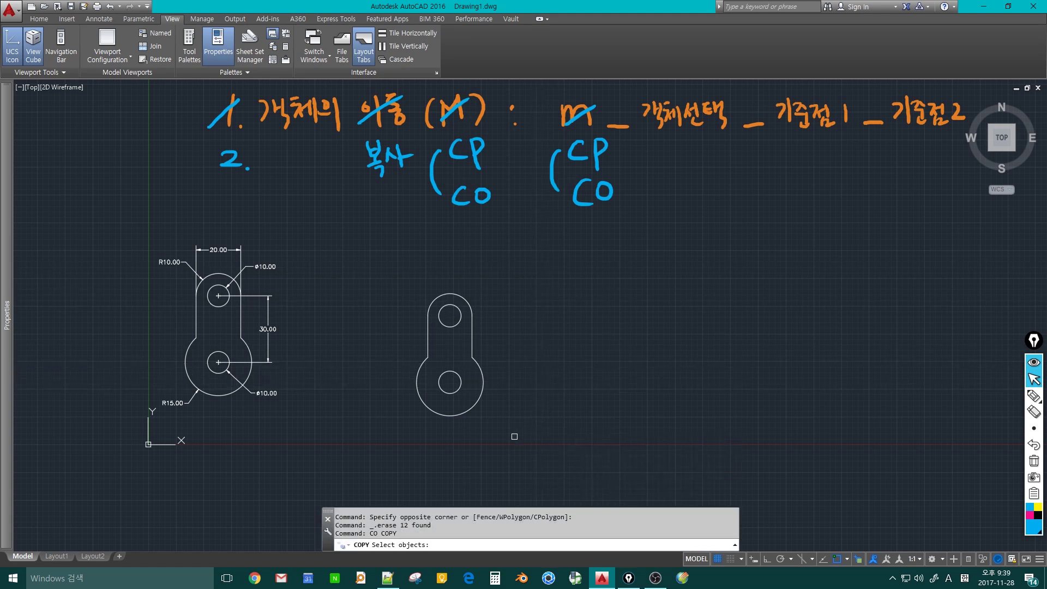
pyautogui.click(504, 434)
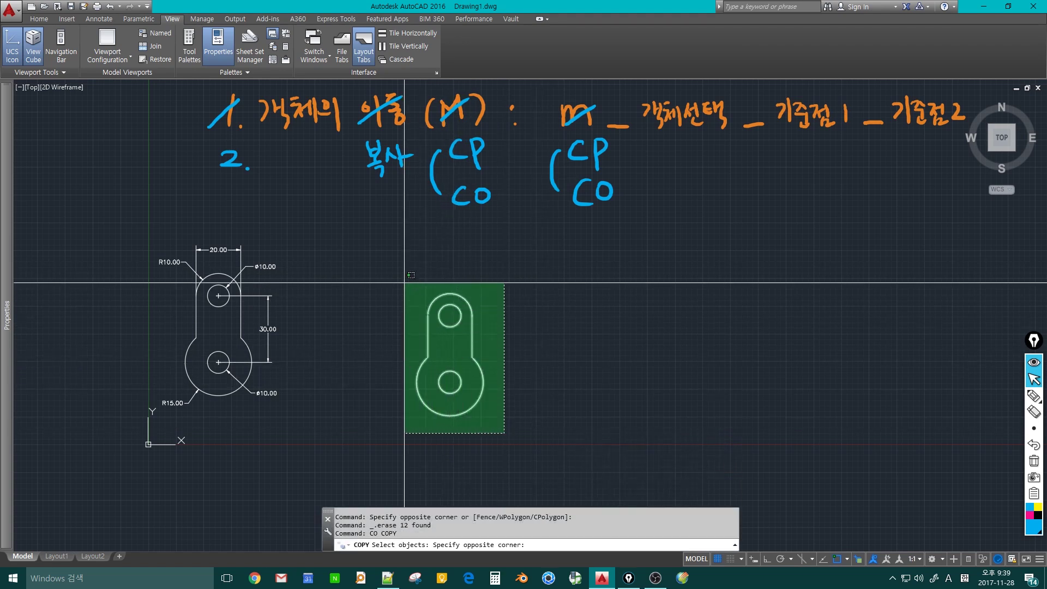
pyautogui.click(406, 293)
pyautogui.press('Return')
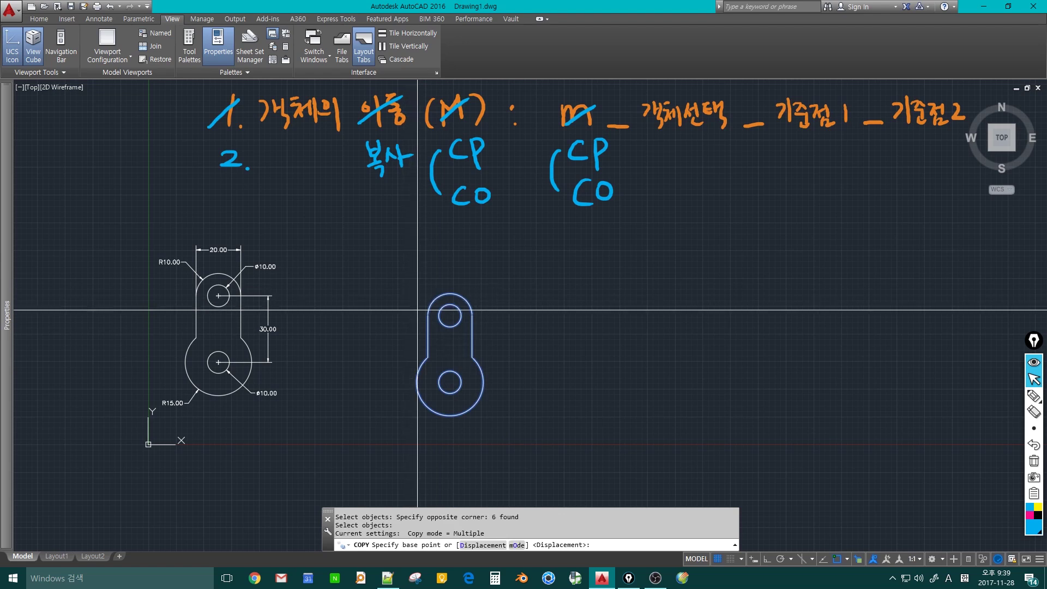
pyautogui.click(477, 282)
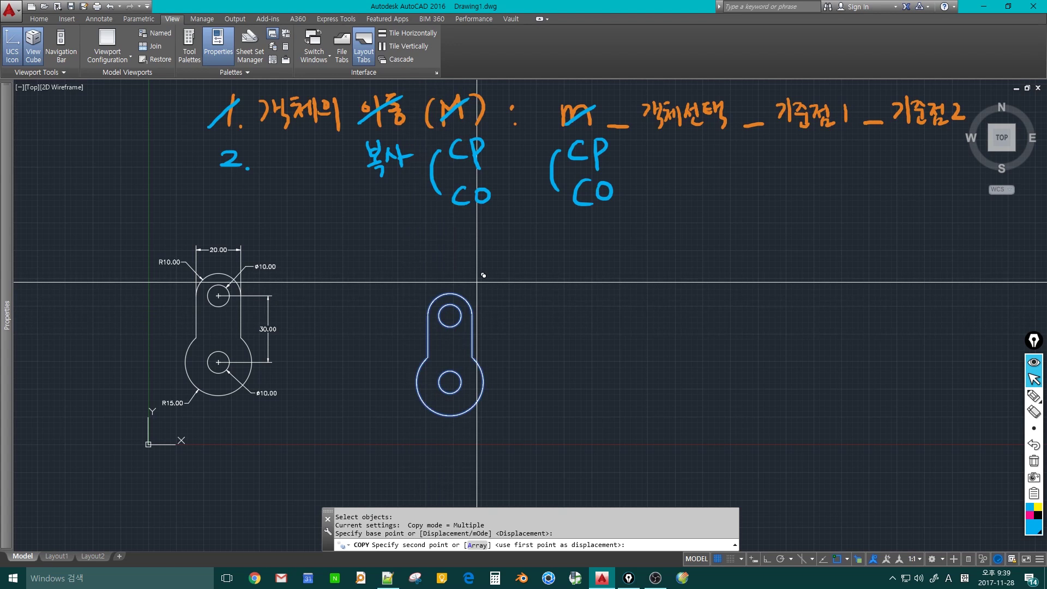
pyautogui.write('@')
pyautogui.write('30,1')
pyautogui.write('0')
pyautogui.press('Return')
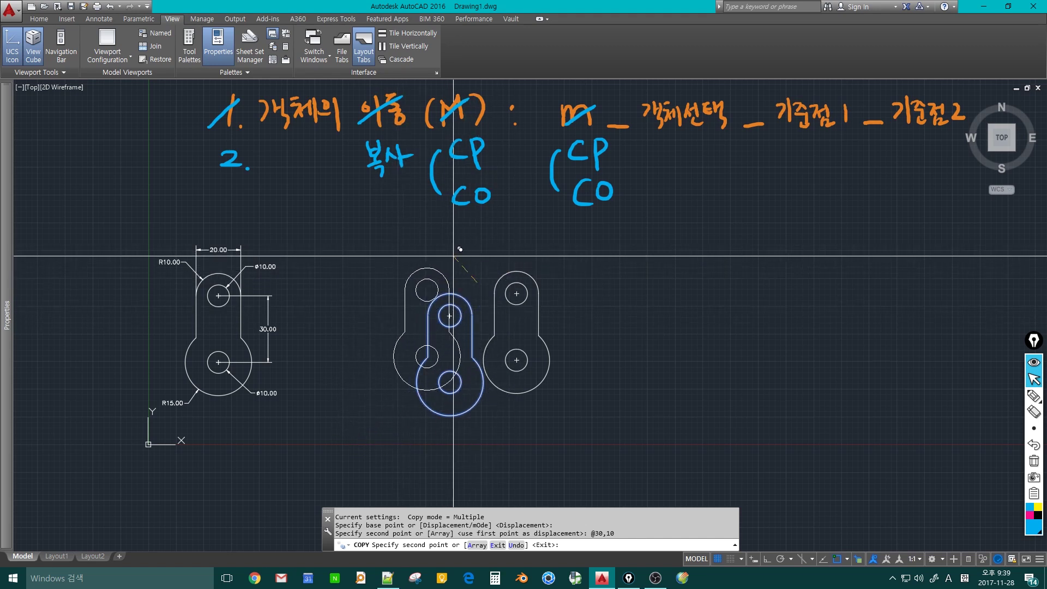
pyautogui.write('@')
pyautogui.write('-')
pyautogui.write('30,-')
pyautogui.write('10')
pyautogui.press('Return')
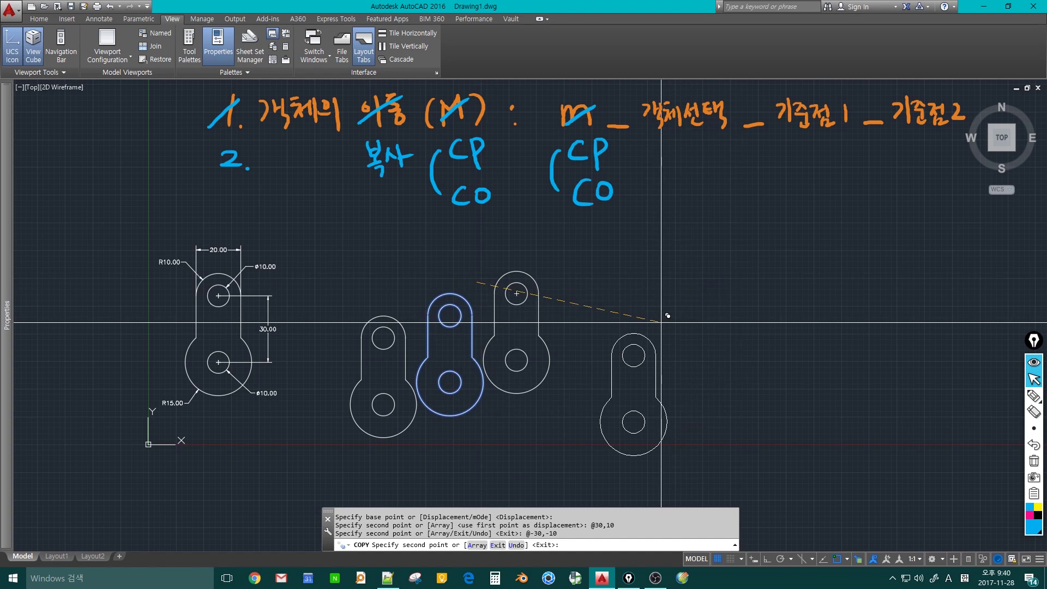
pyautogui.write('@1')
pyautogui.write('00,0')
pyautogui.press('Return')
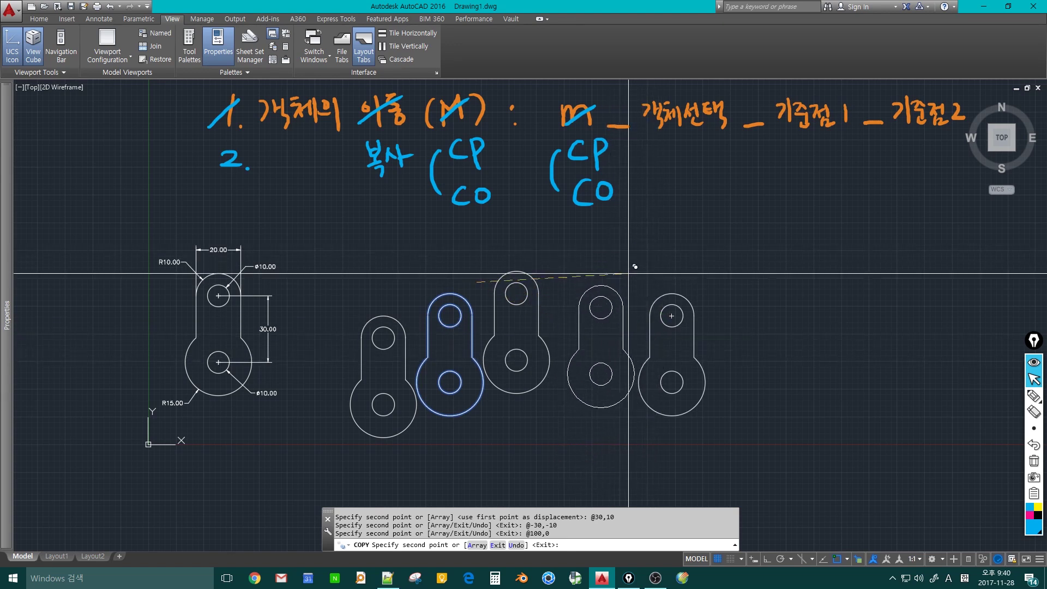
pyautogui.press('Escape')
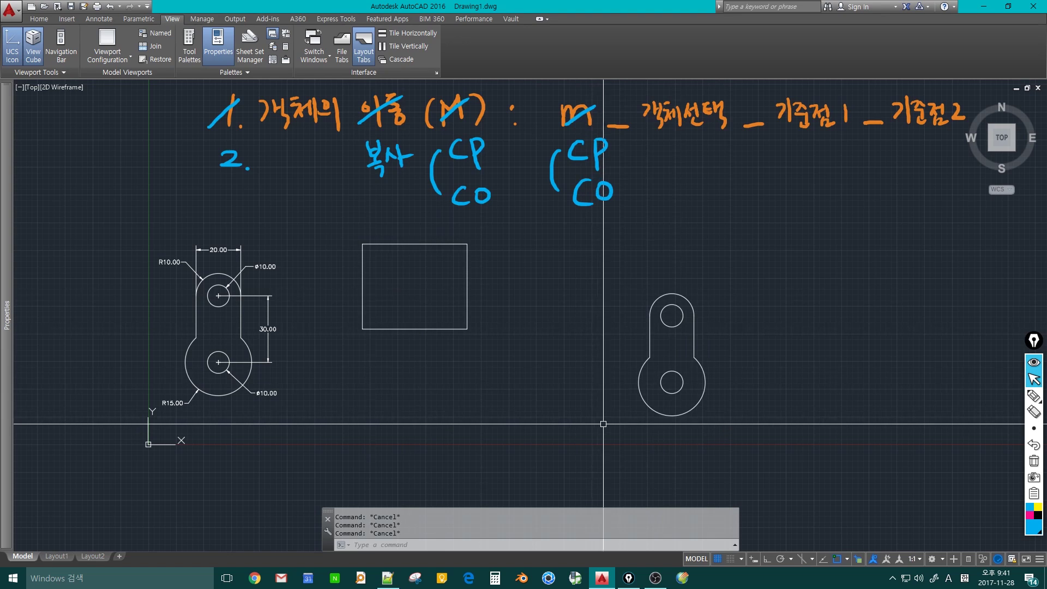
# Copy the right plate so its upper hole centre lands on the rectangle's bottom-edge midpoint
pyautogui.write('co')
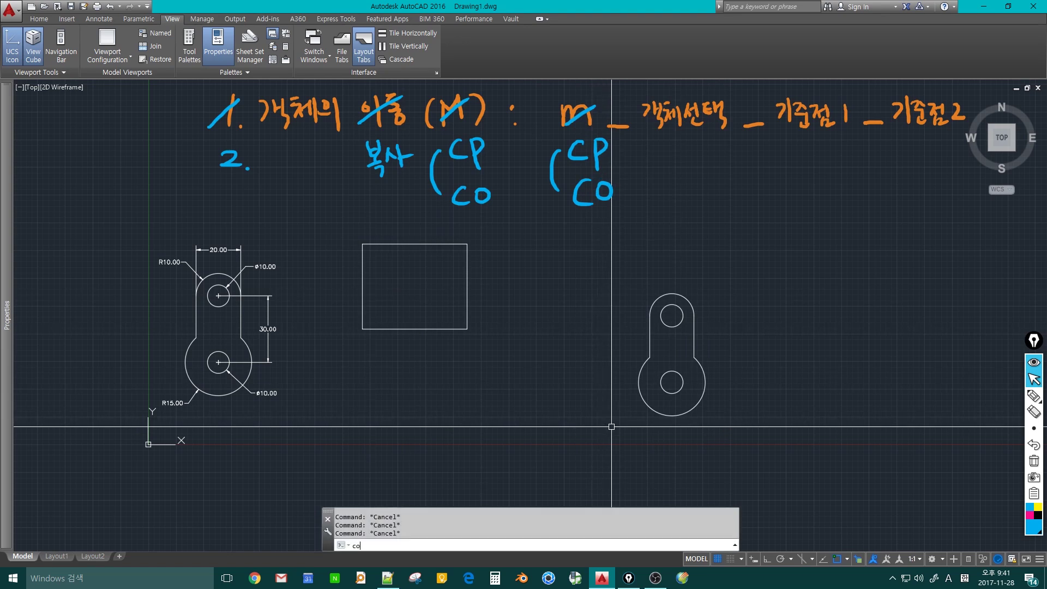
pyautogui.press('Return')
pyautogui.click(742, 432)
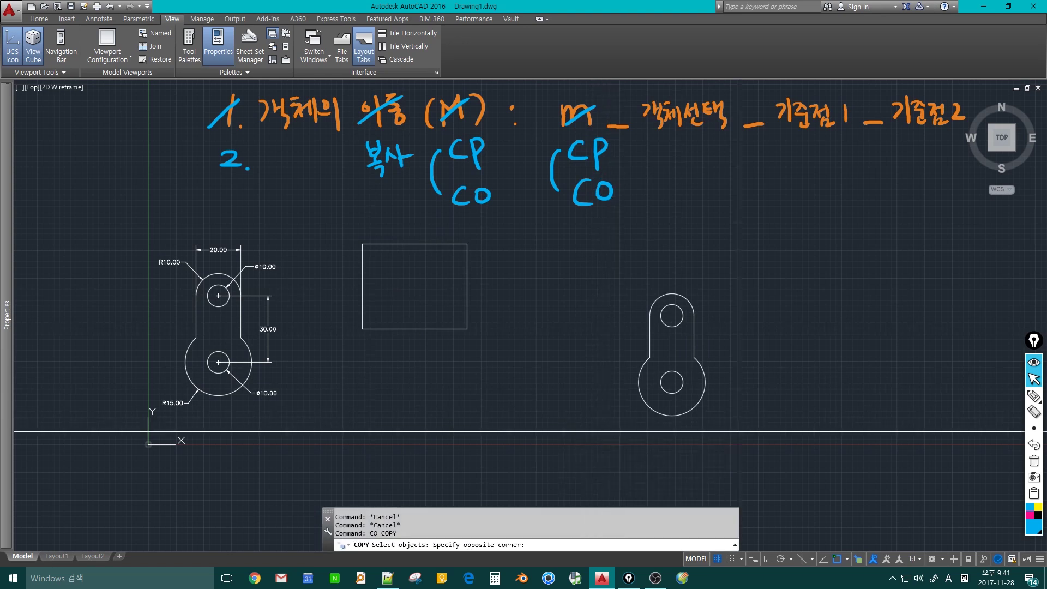
pyautogui.click(611, 273)
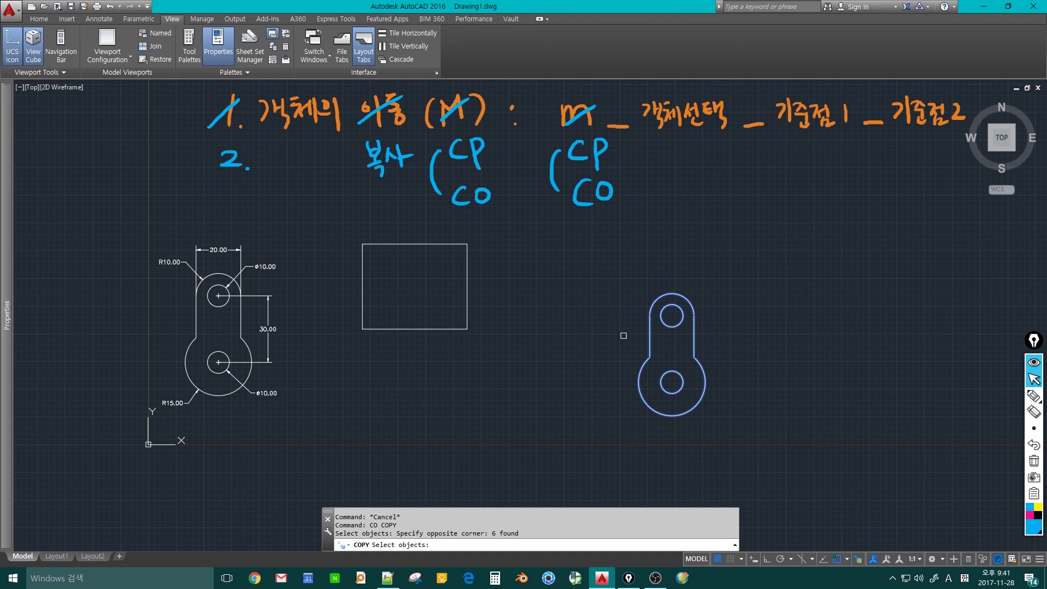
pyautogui.press('Return')
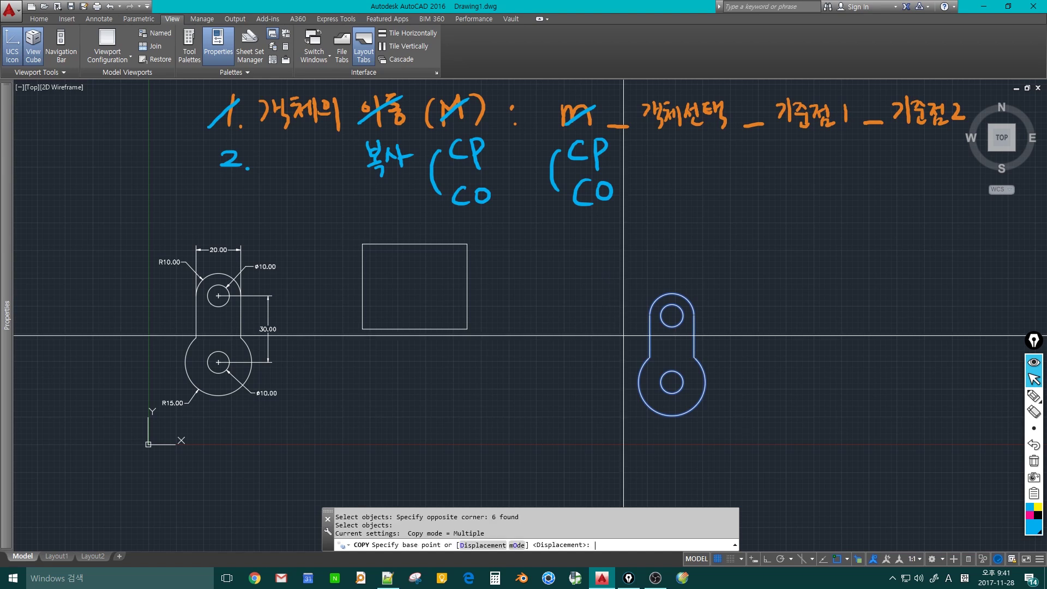
pyautogui.click(671, 315)
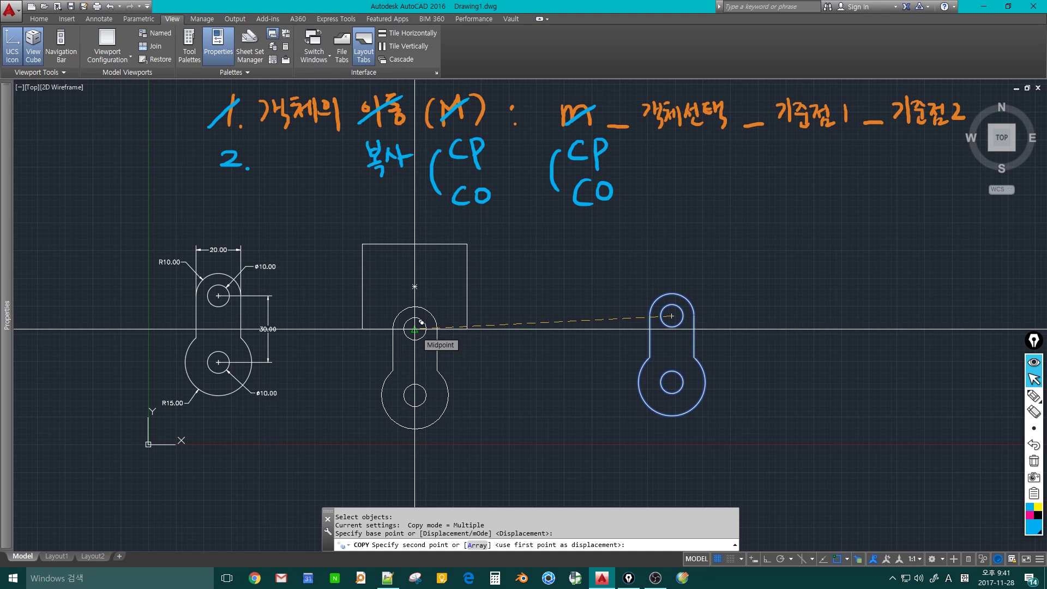
pyautogui.click(422, 323)
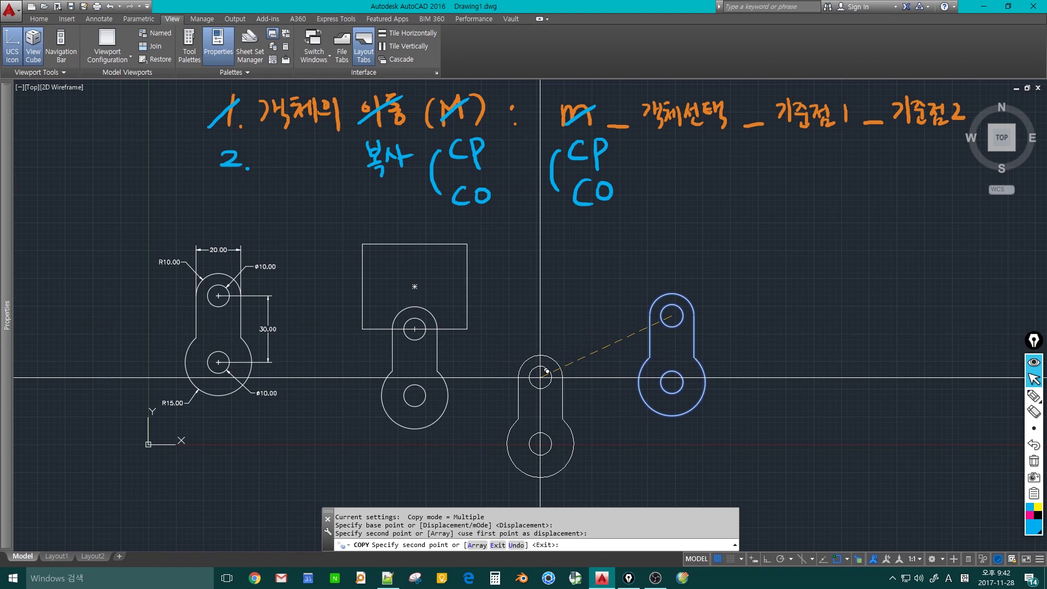
pyautogui.press('Escape')
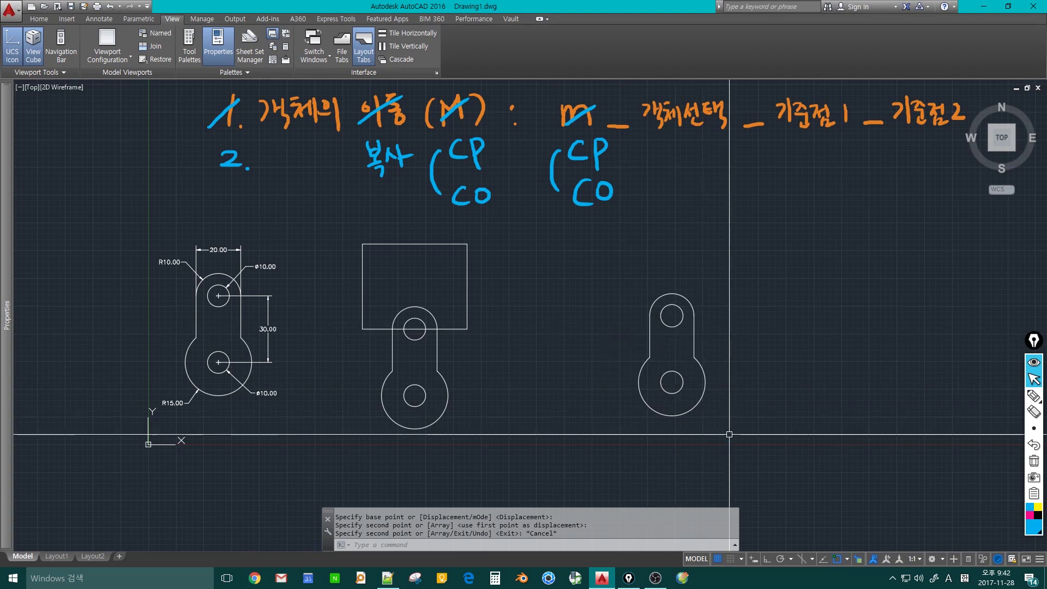
# Copy the right plate without its upper hole onto the lower plate's bottom hole, plus one extra copy
pyautogui.write('co')
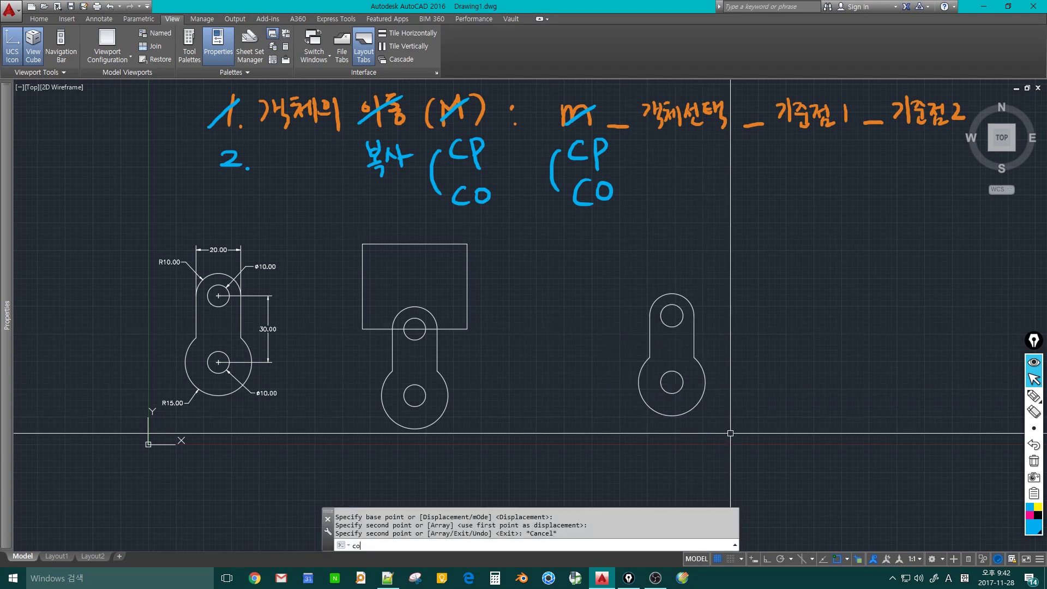
pyautogui.press('Return')
pyautogui.click(732, 432)
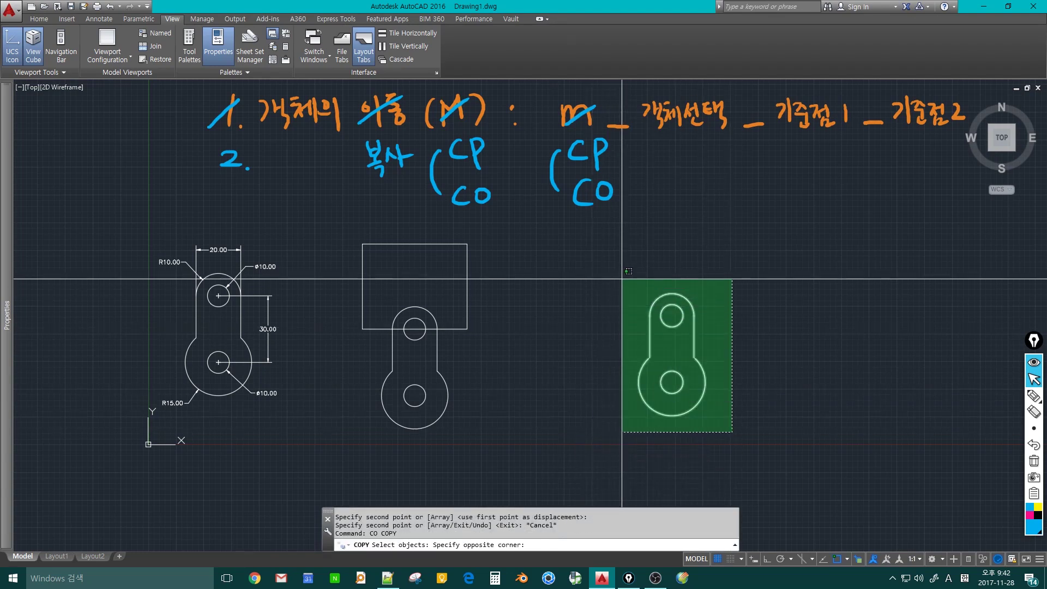
pyautogui.click(616, 313)
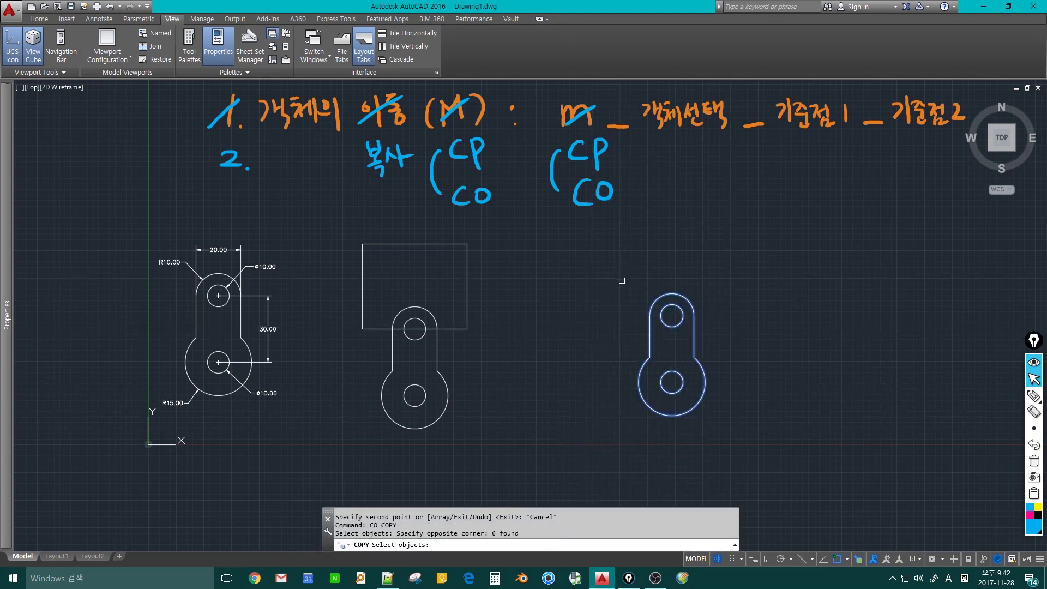
pyautogui.keyDown('shift'); pyautogui.click(664, 325); pyautogui.keyUp('shift')
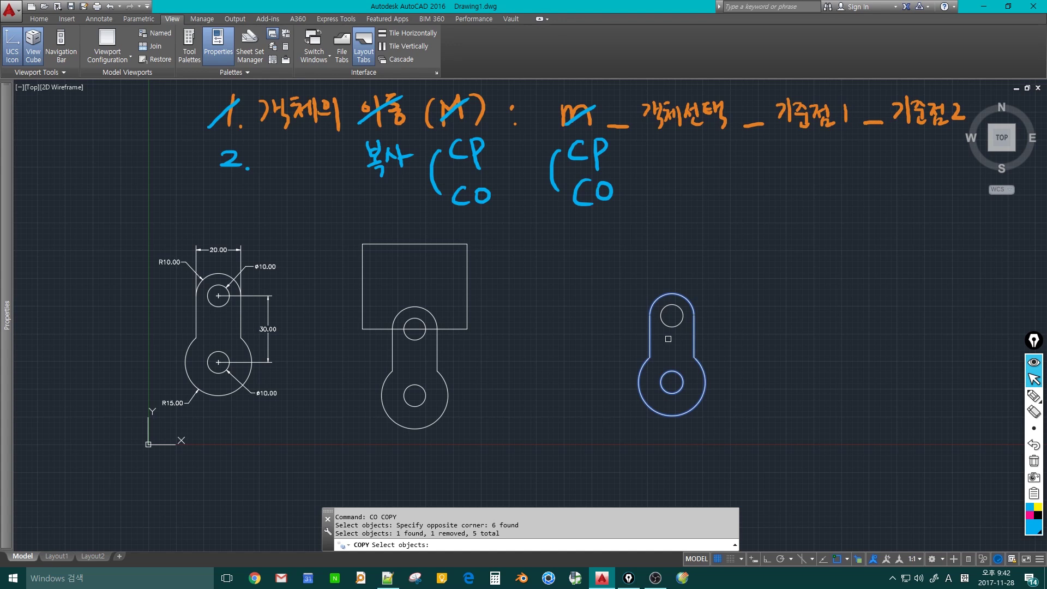
pyautogui.press('Return')
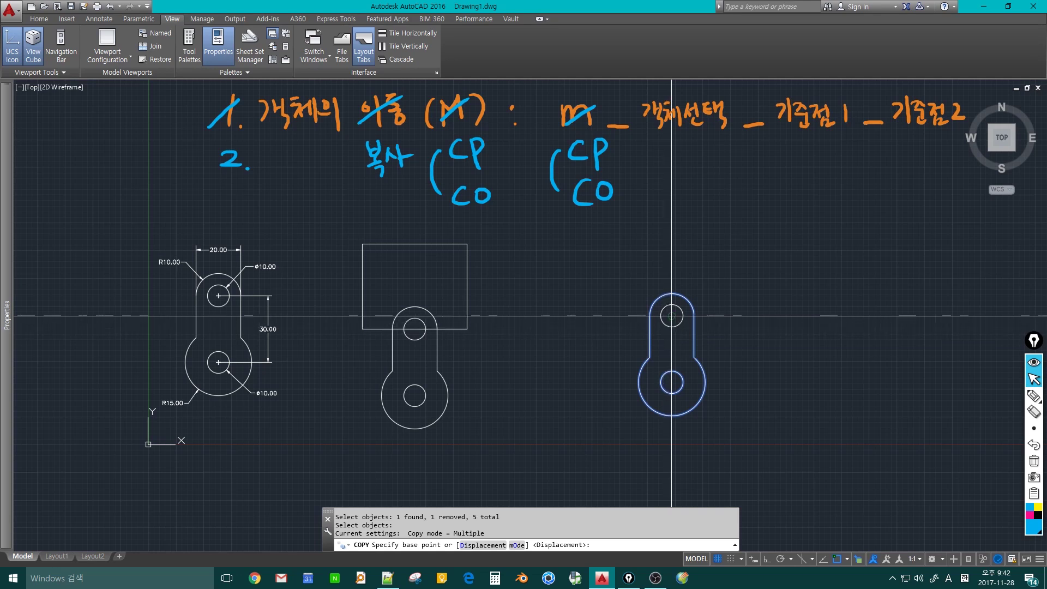
pyautogui.click(672, 315)
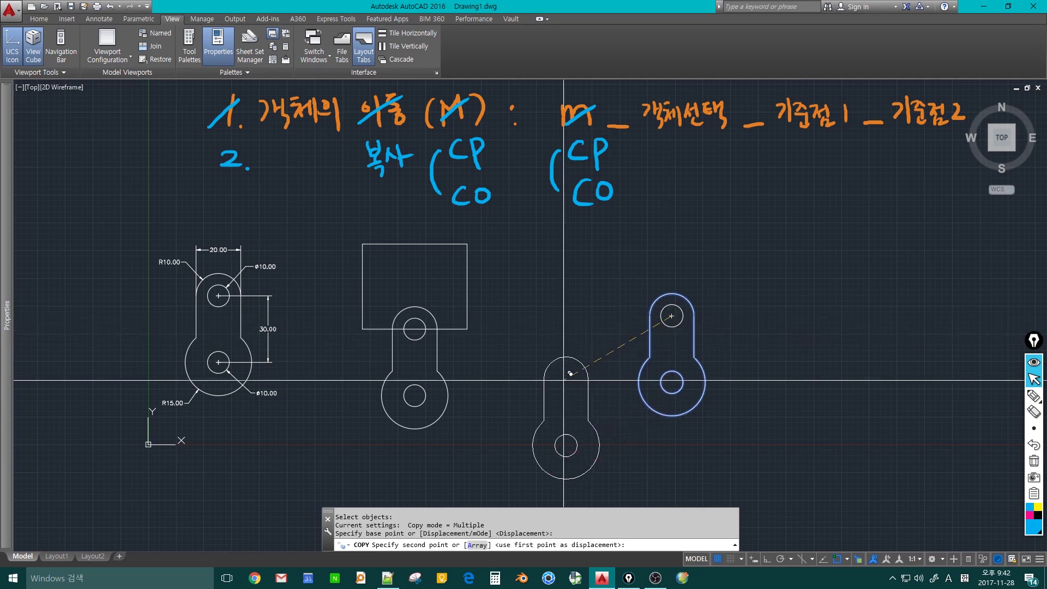
pyautogui.click(415, 395)
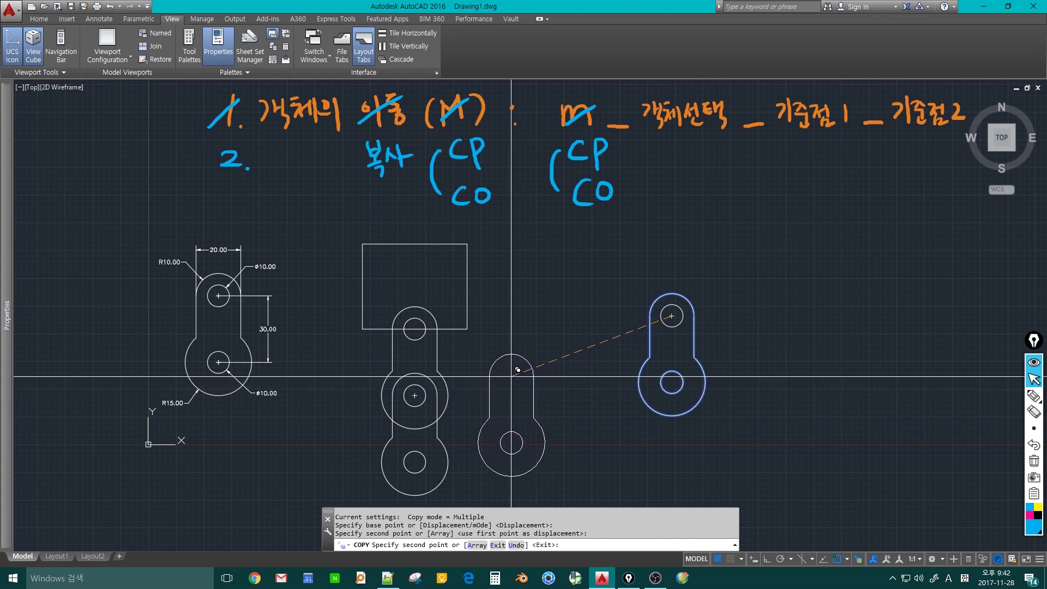
pyautogui.click(517, 370)
pyautogui.press('Escape')
pyautogui.press('Escape')
pyautogui.press('Escape')
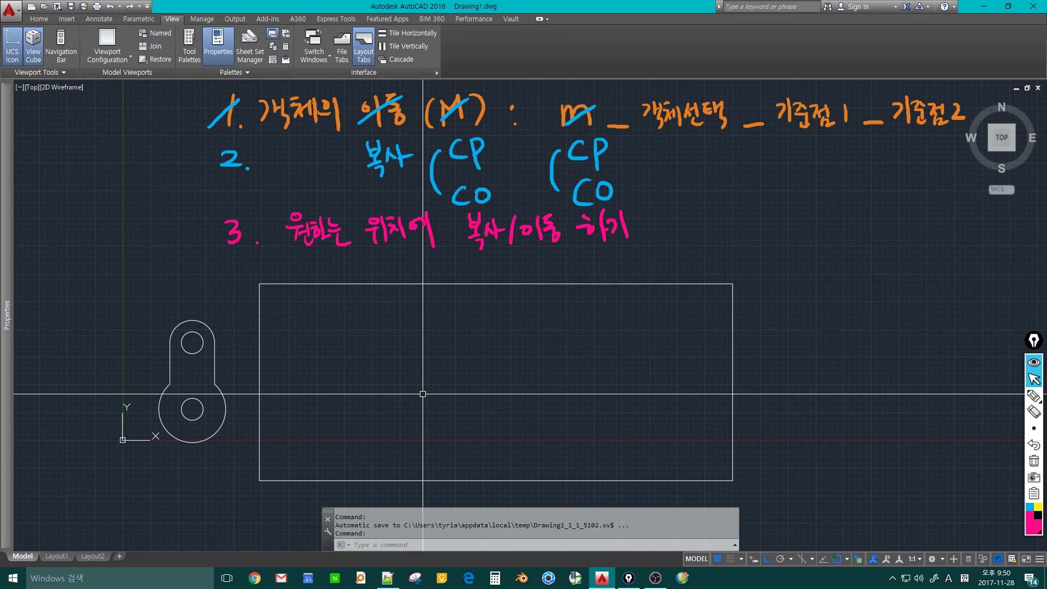
# Try a line from the rectangle's top-left corner and a 40-unit offset, cancelling both
pyautogui.write('l')
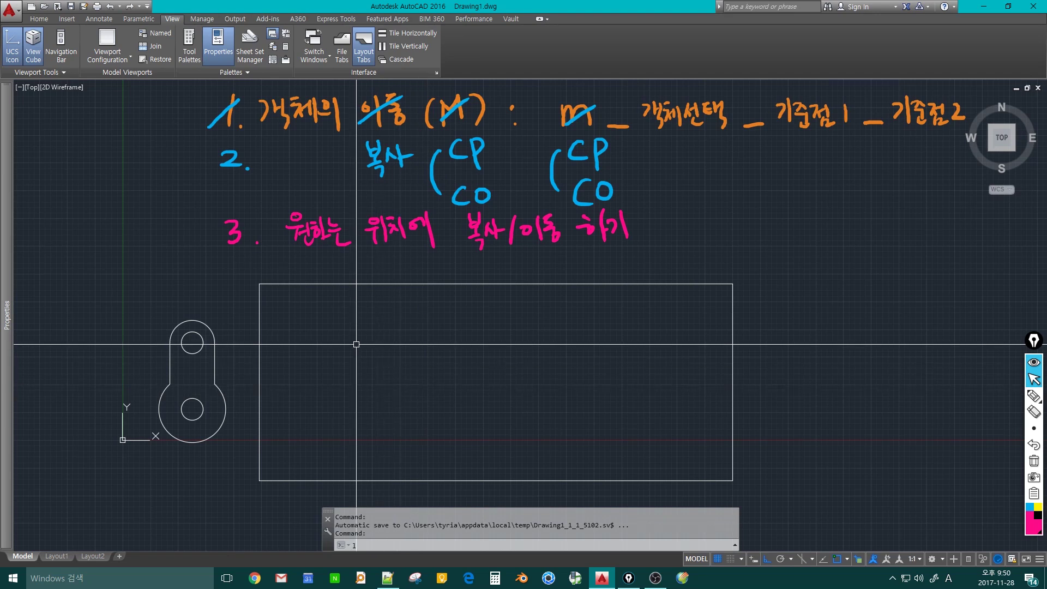
pyautogui.press('Return')
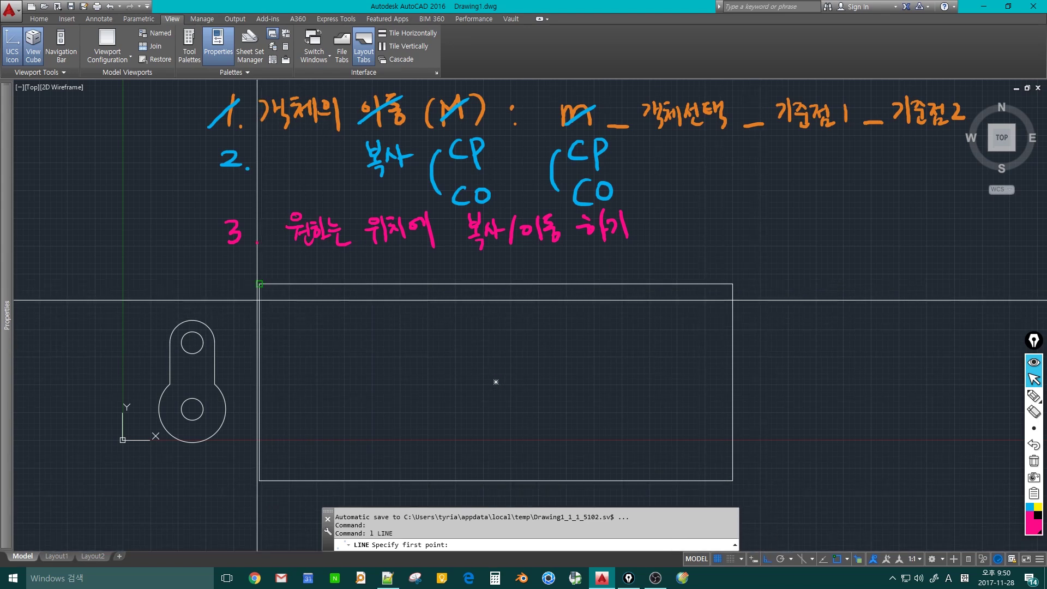
pyautogui.click(259, 283)
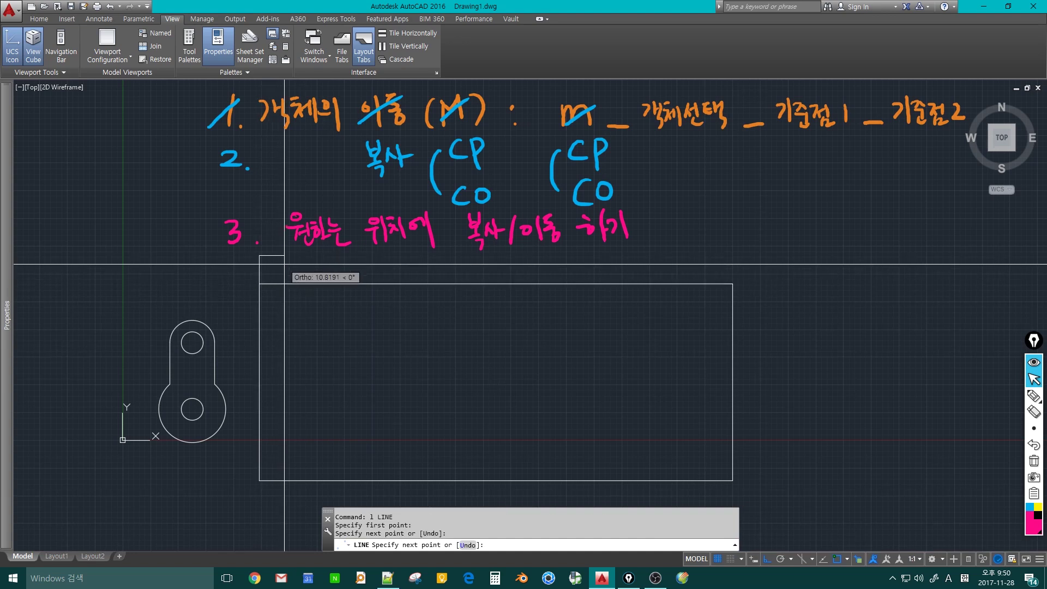
pyautogui.press('Escape')
pyautogui.press('Escape')
pyautogui.press('Escape')
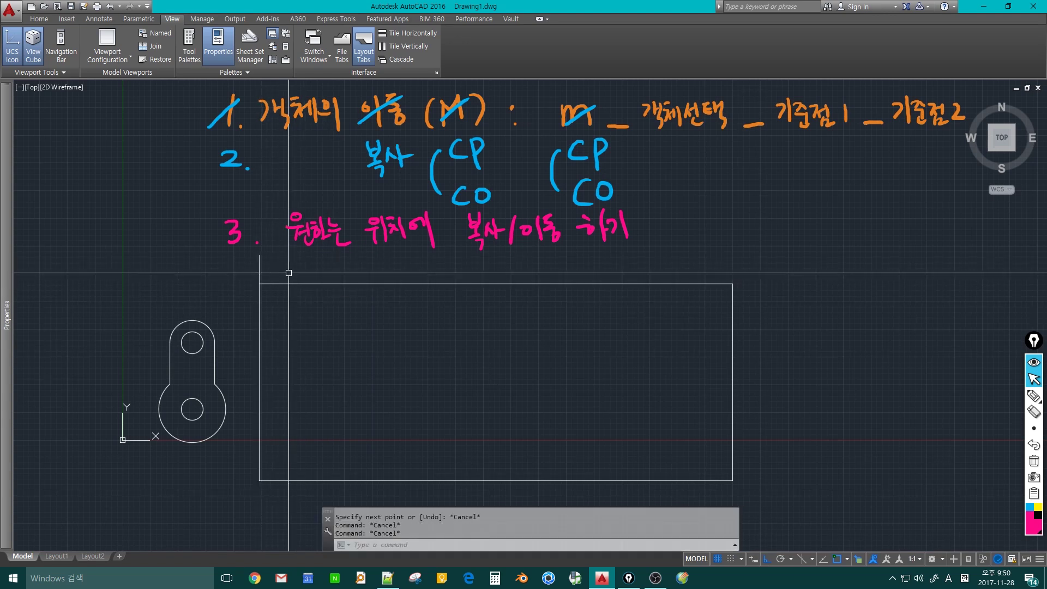
pyautogui.write('o')
pyautogui.press('Return')
pyautogui.write('40')
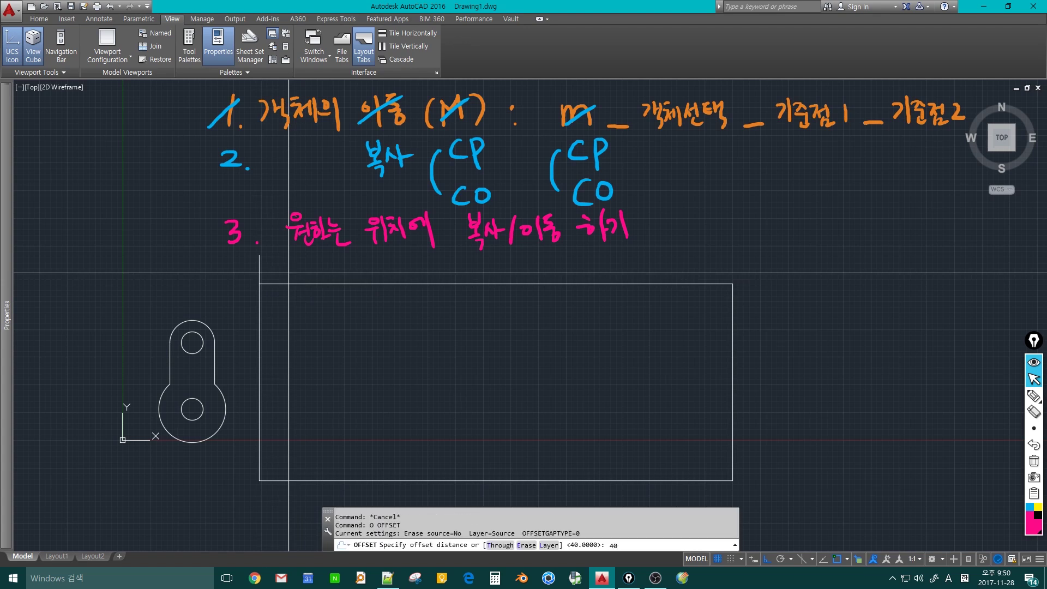
pyautogui.press('Return')
pyautogui.click(259, 271)
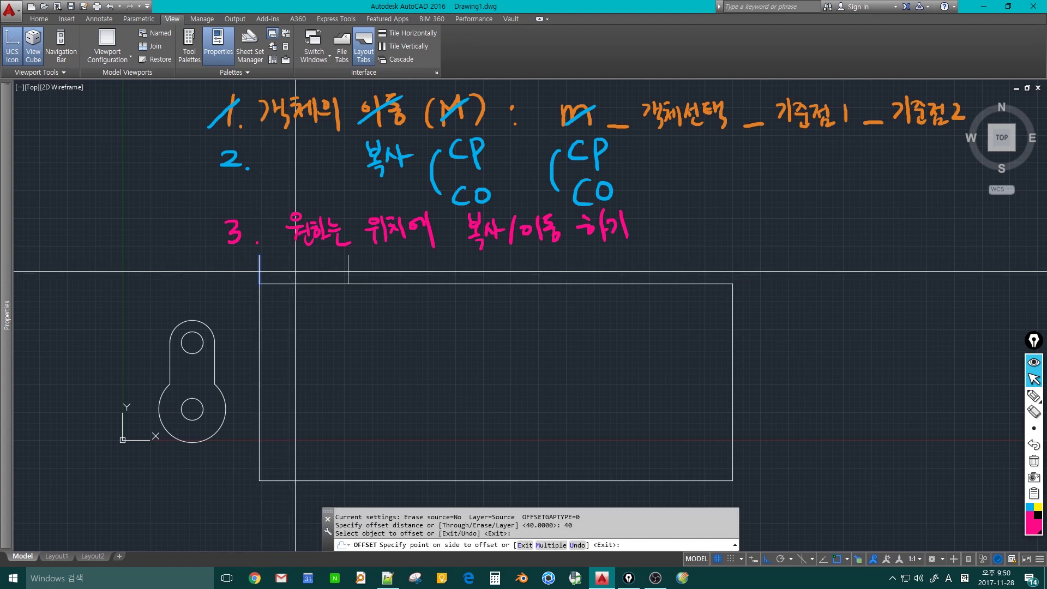
pyautogui.click(295, 271)
pyautogui.press('Escape')
pyautogui.press('Escape')
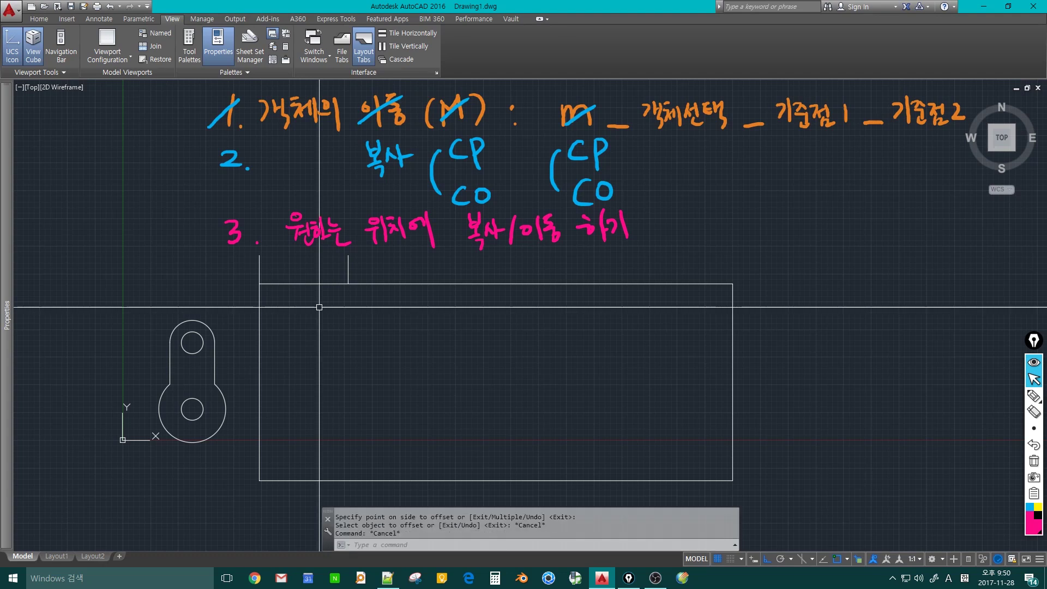
# Draw a short line leftwards from the rectangle's top-left corner
pyautogui.write('l')
pyautogui.press('Return')
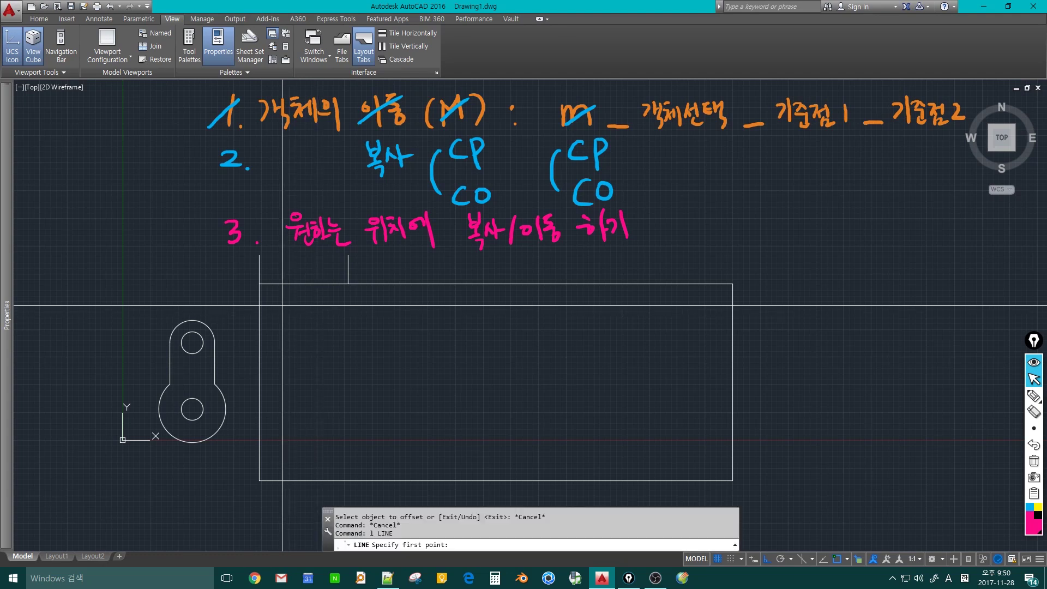
pyautogui.click(259, 284)
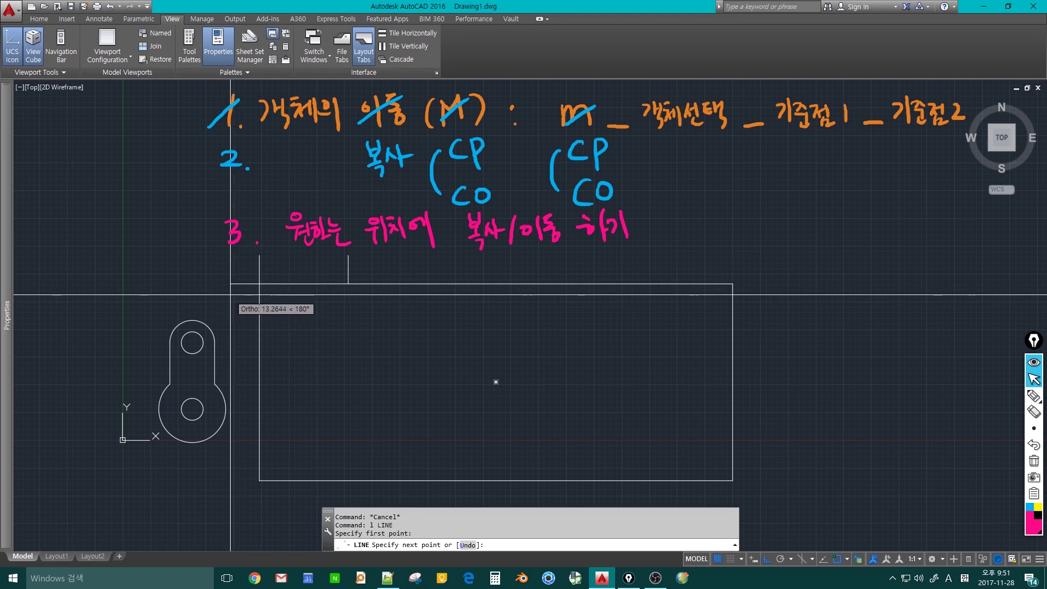
pyautogui.click(234, 286)
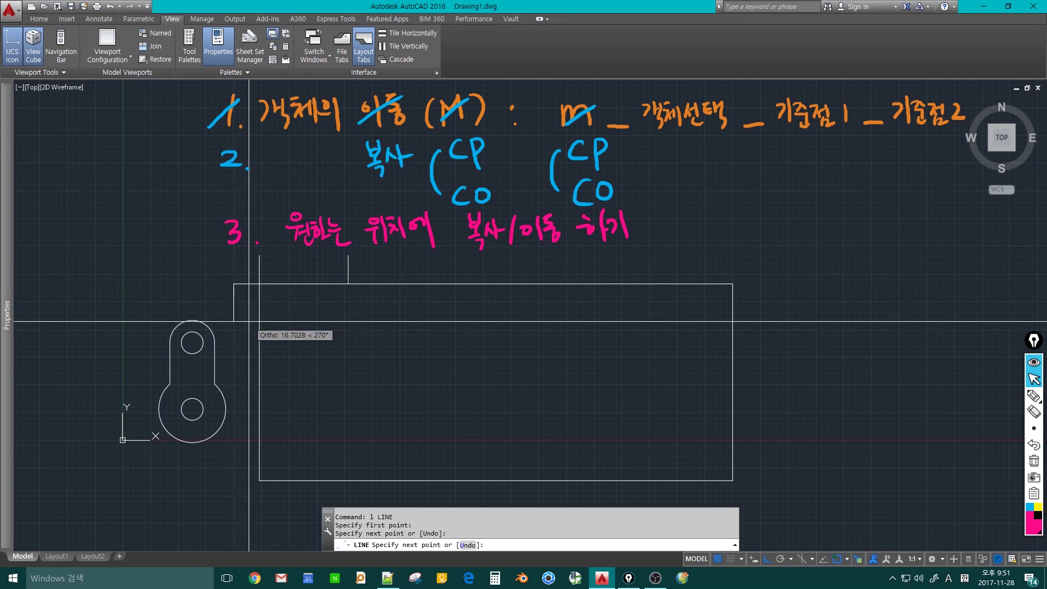
pyautogui.press('Escape')
pyautogui.press('Escape')
pyautogui.press('Escape')
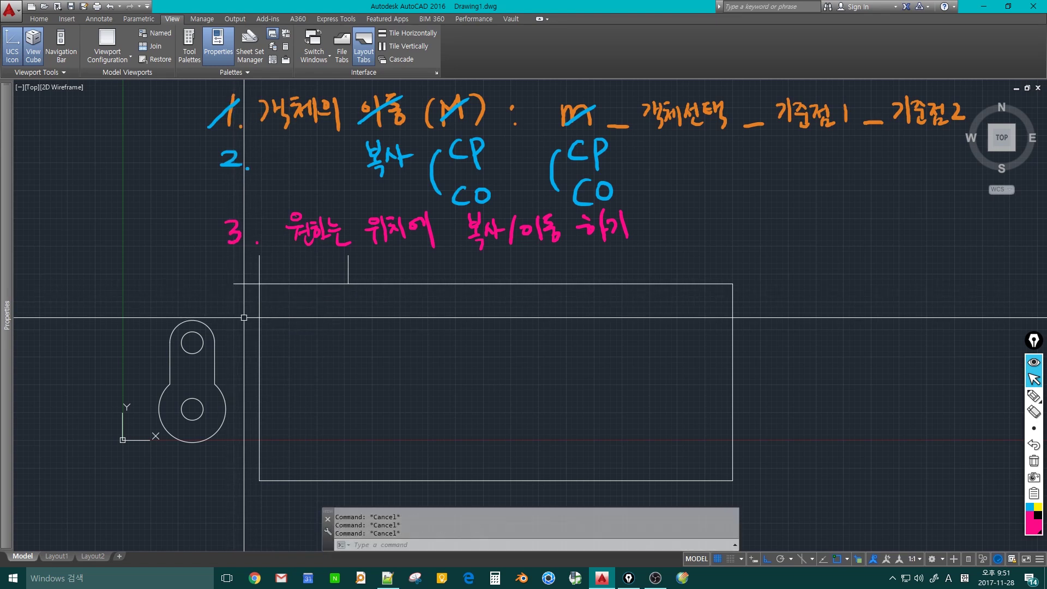
# Offset the short line 30 units downward
pyautogui.write('o')
pyautogui.press('Return')
pyautogui.write('30')
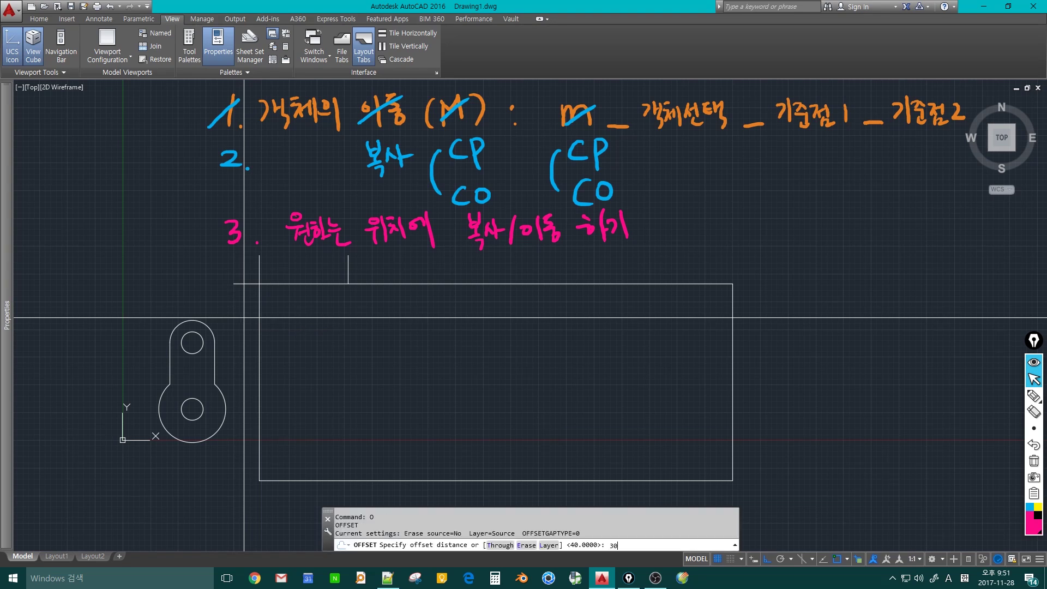
pyautogui.press('Return')
pyautogui.click(245, 284)
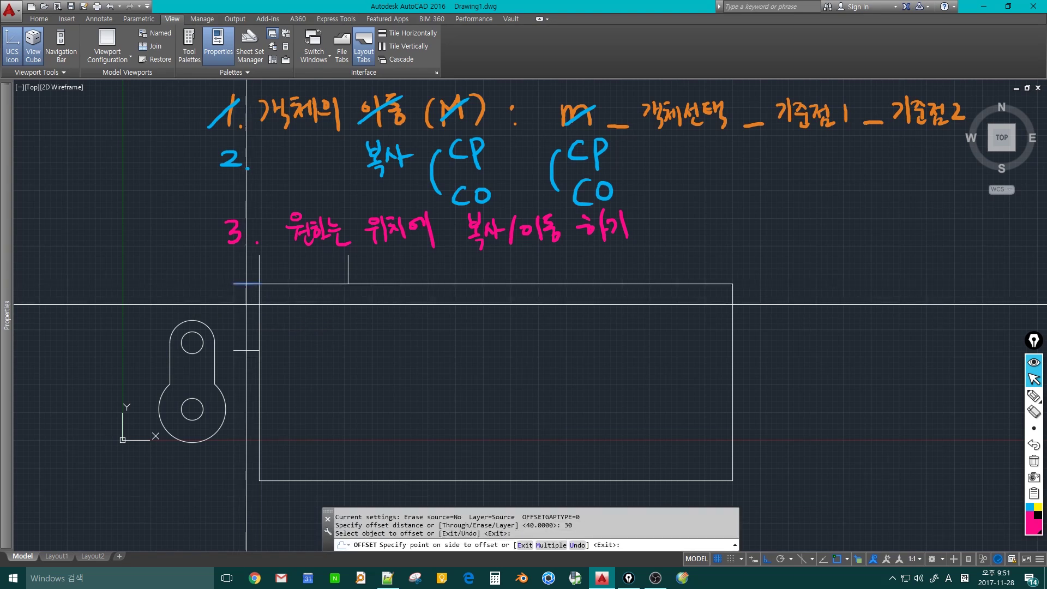
pyautogui.click(247, 326)
pyautogui.press('Escape')
# Extend the new horizontal line to the rectangle's right edge and the vertical line down to meet it
pyautogui.write('ex')
pyautogui.press('Return')
pyautogui.press('Escape')
pyautogui.press('Escape')
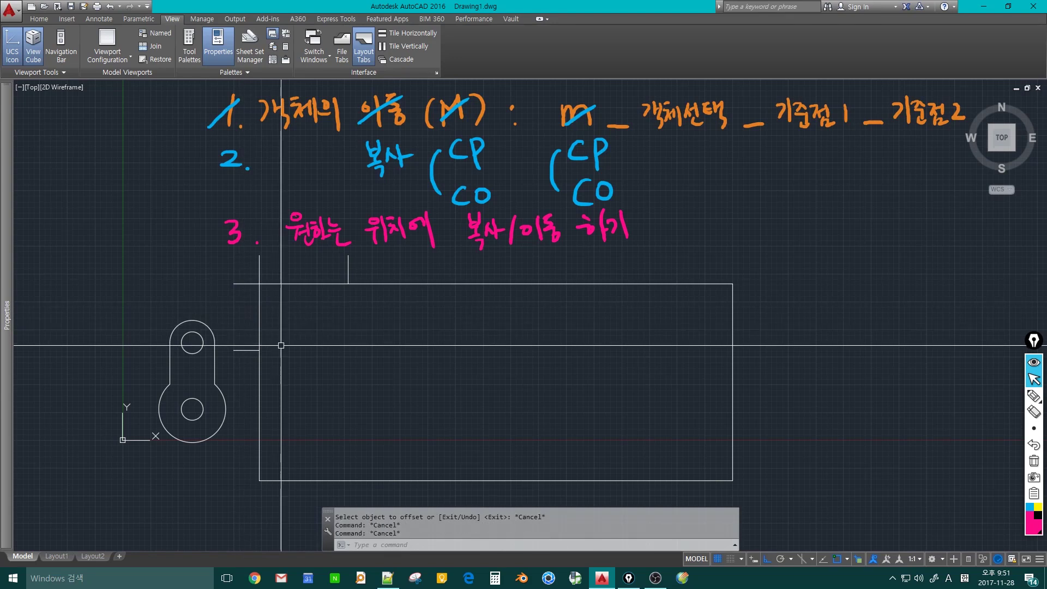
pyautogui.write('ex')
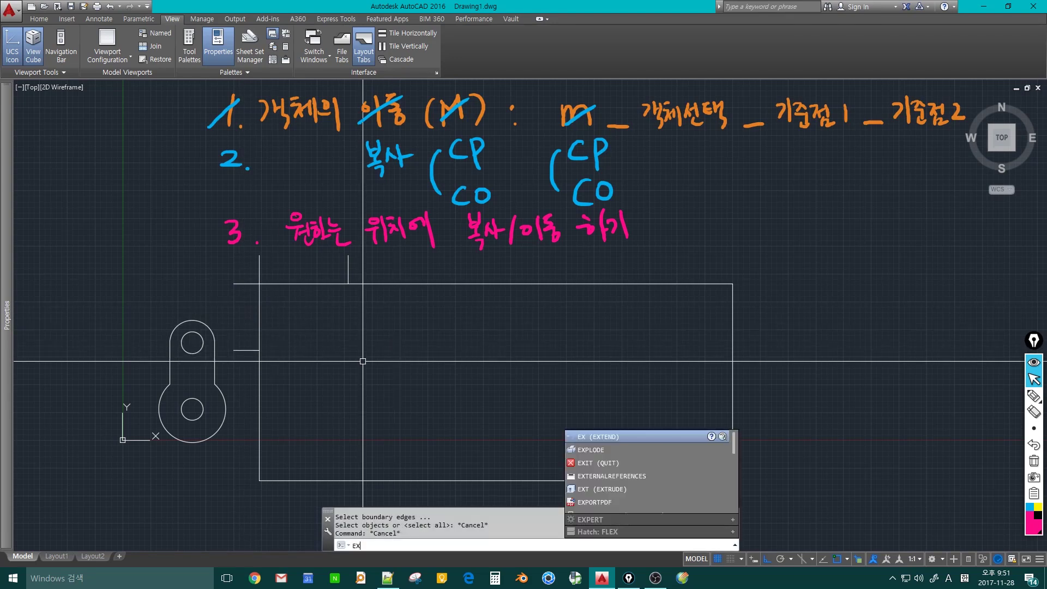
pyautogui.press('Return')
pyautogui.press('Return')
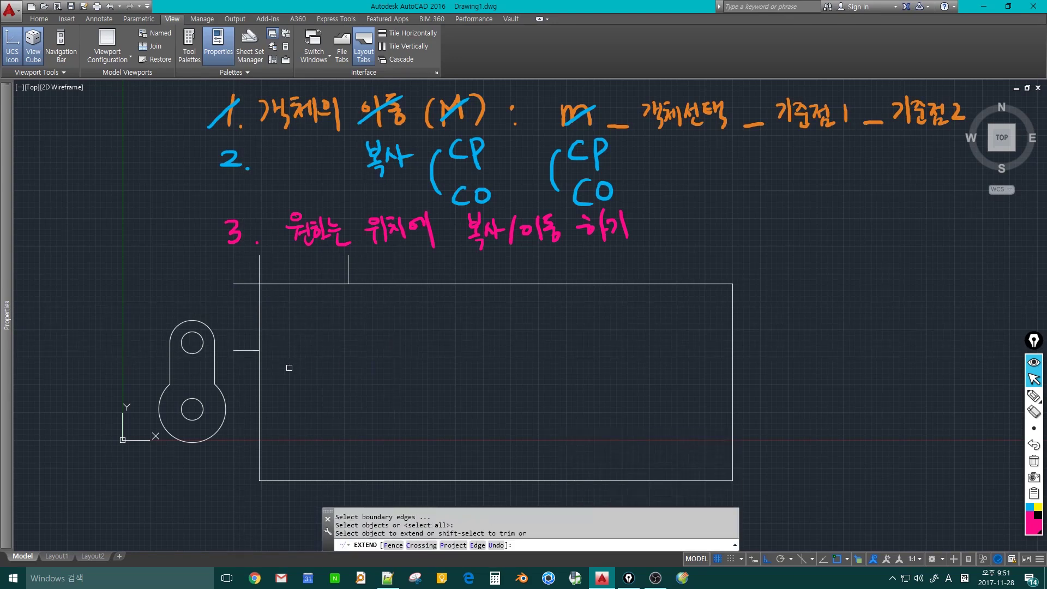
pyautogui.click(251, 351)
pyautogui.click(345, 269)
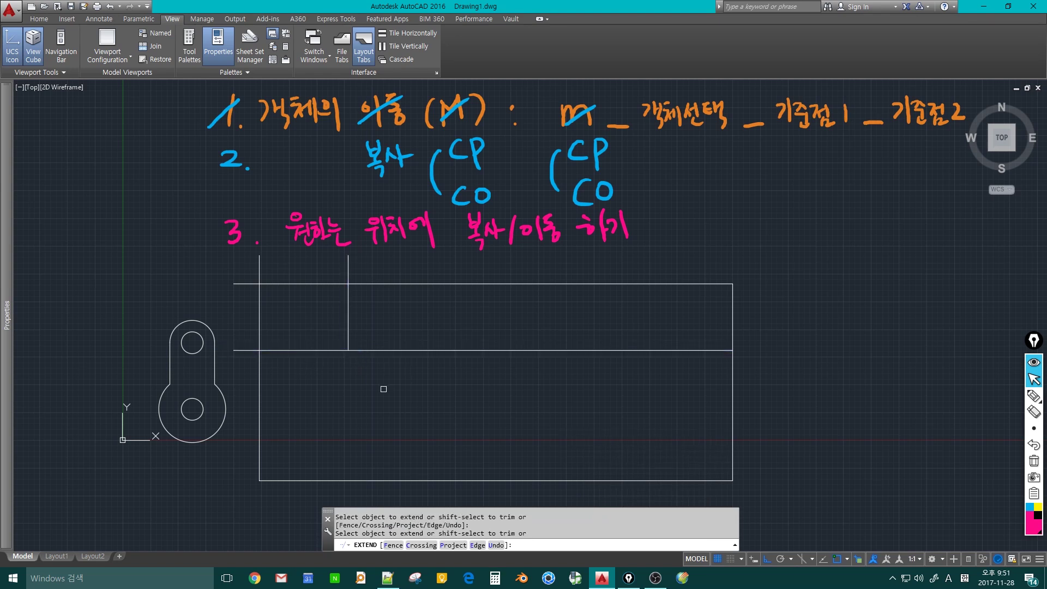
pyautogui.press('Escape')
pyautogui.press('Escape')
pyautogui.press('Escape')
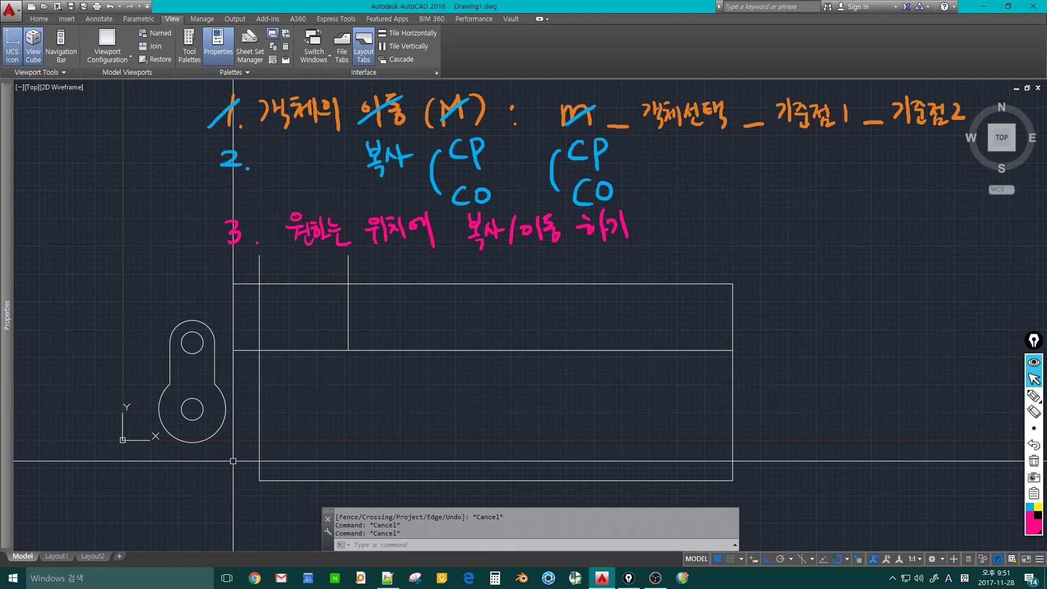
# Move the link plate so its upper hole centre sits on the construction-line intersection
pyautogui.write('m')
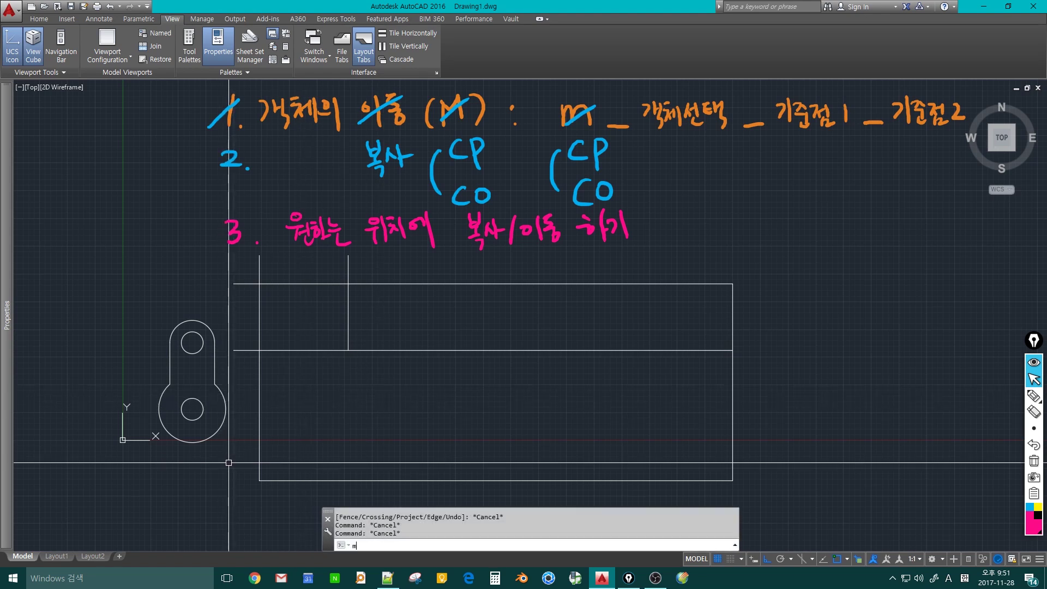
pyautogui.press('Return')
pyautogui.click(229, 461)
pyautogui.click(167, 317)
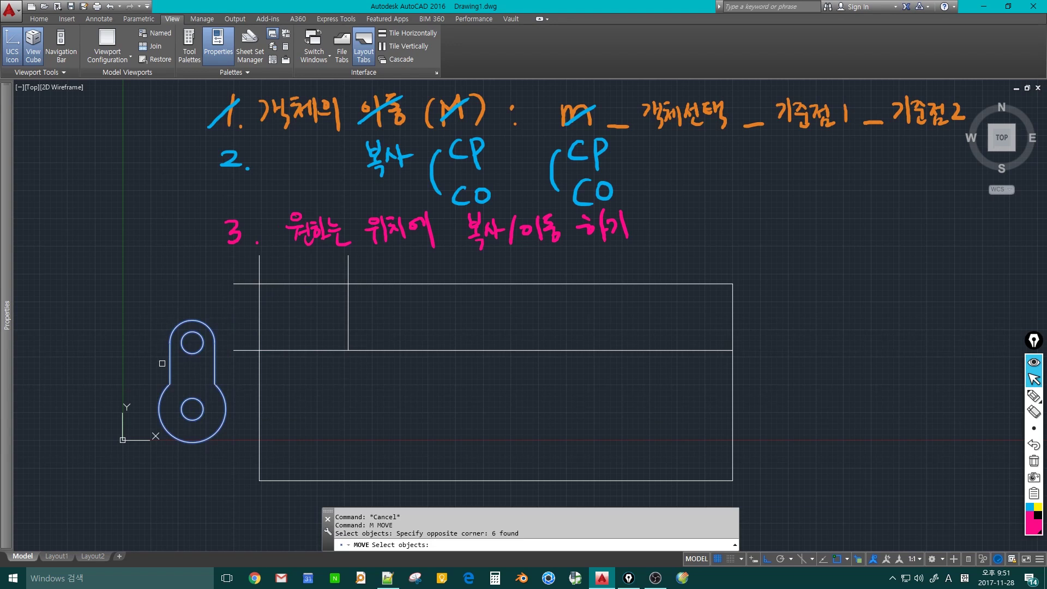
pyautogui.press('Return')
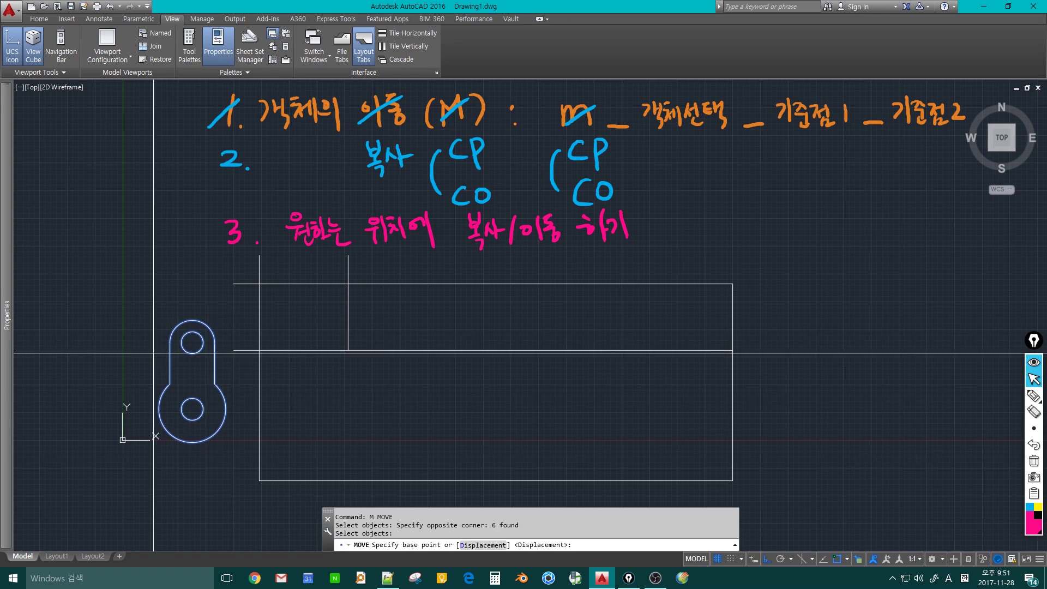
pyautogui.click(192, 343)
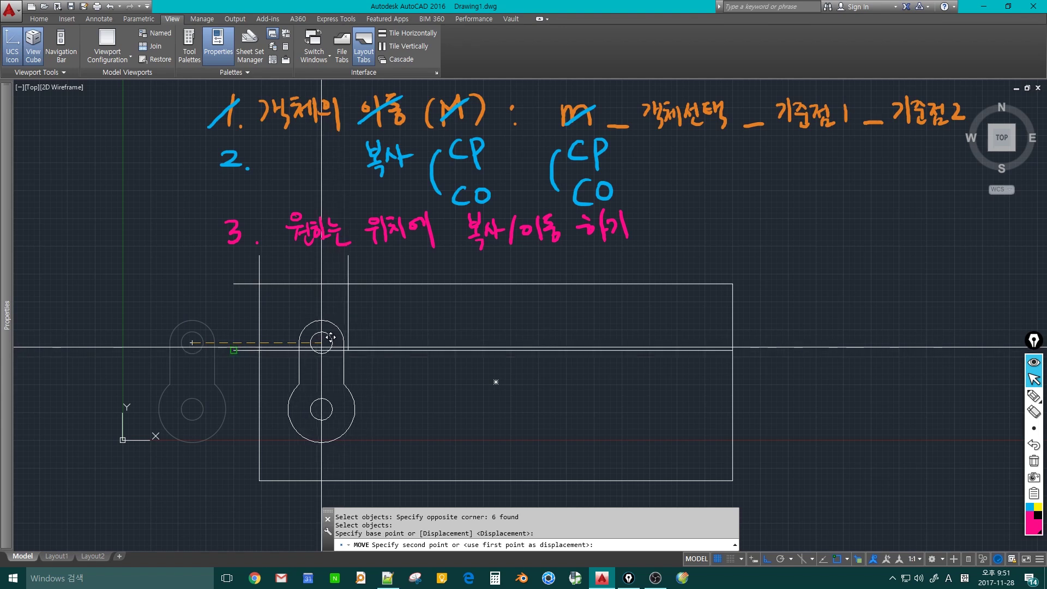
pyautogui.press('F8')
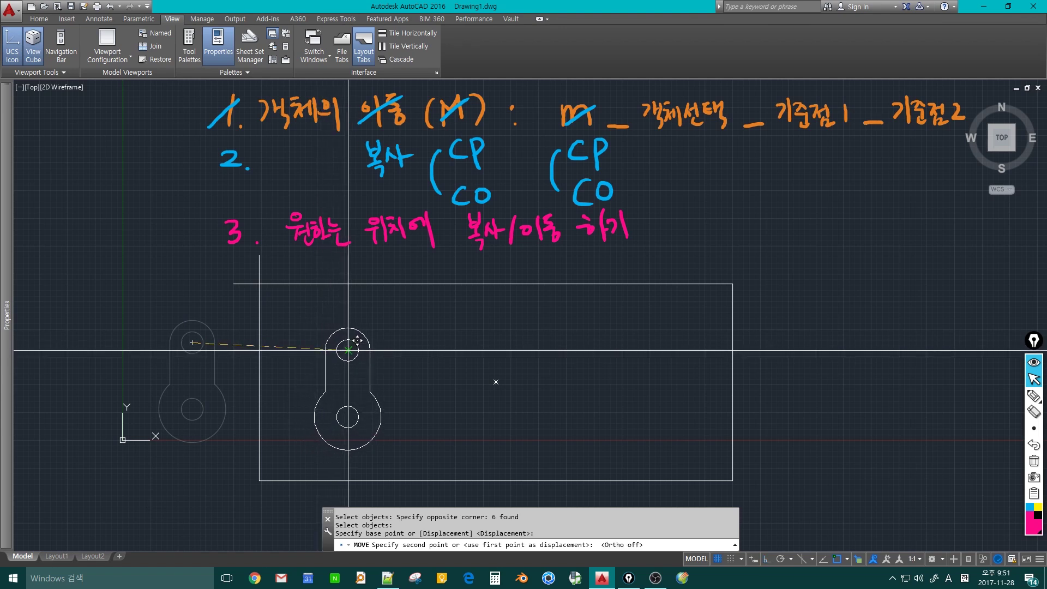
pyautogui.click(348, 350)
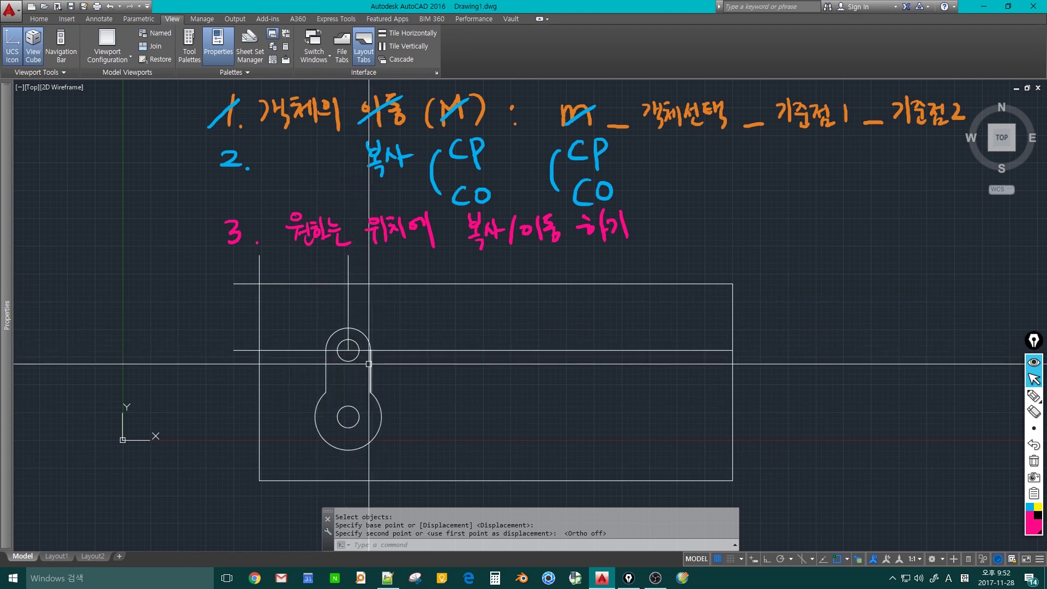
# Erase the horizontal and vertical construction lines
pyautogui.press('Escape')
pyautogui.press('Escape')
pyautogui.press('Escape')
pyautogui.click(496, 371)
pyautogui.click(432, 327)
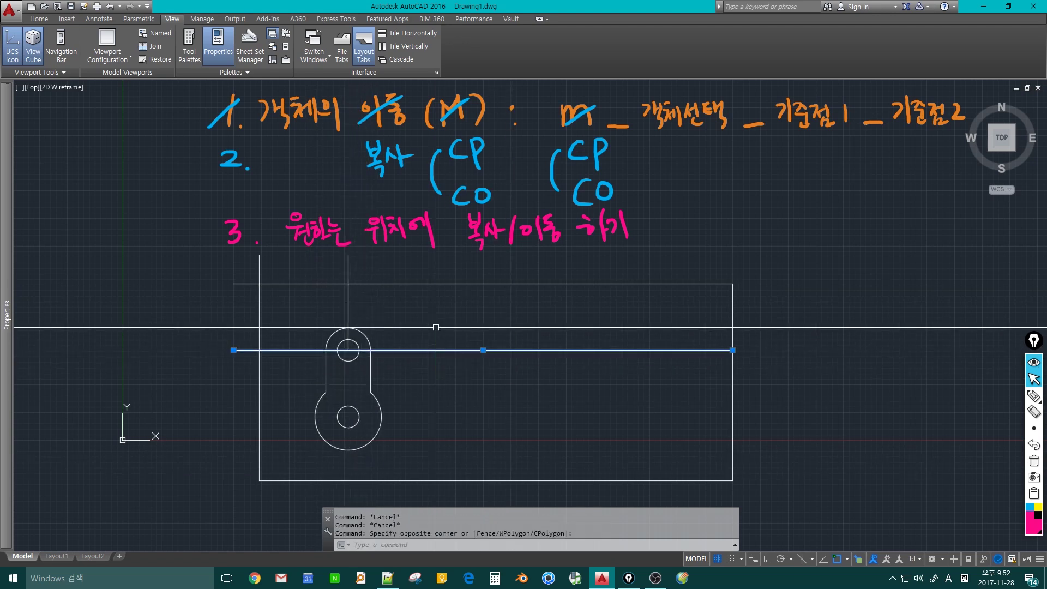
pyautogui.press('Delete')
pyautogui.click(319, 300)
pyautogui.click(289, 289)
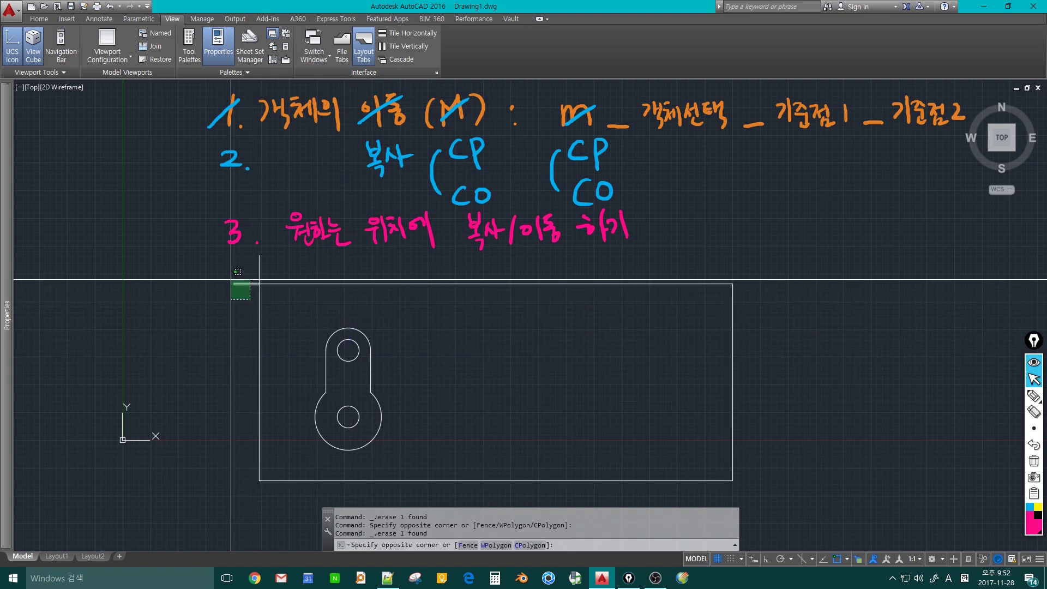
pyautogui.press('Delete')
# Undo the helper line and offset steps at the rectangle's top-left corner
pyautogui.click(274, 276)
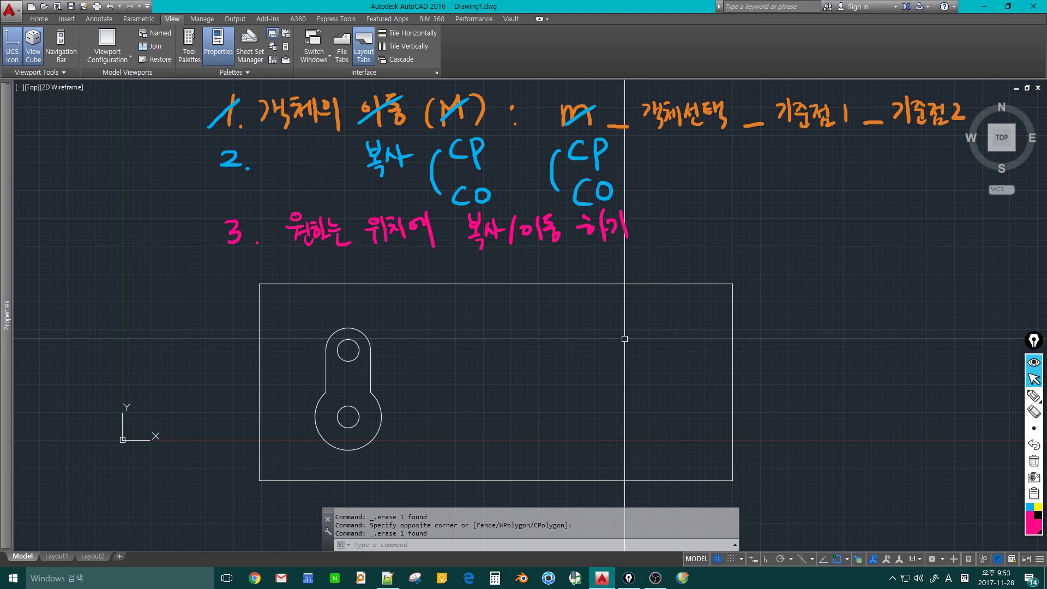
pyautogui.hotkey('ctrl', 'z')
pyautogui.hotkey('ctrl', 'z')
pyautogui.hotkey('ctrl', 'z')
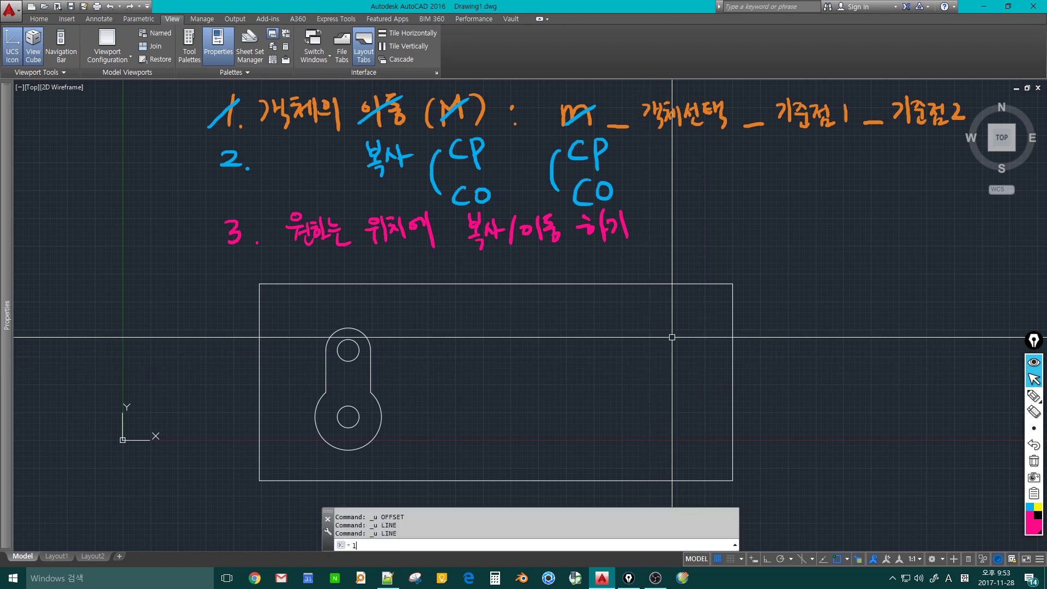
# Turn on Ortho and offset the short vertical line 40 units to the left
pyautogui.write('l')
pyautogui.press('Return')
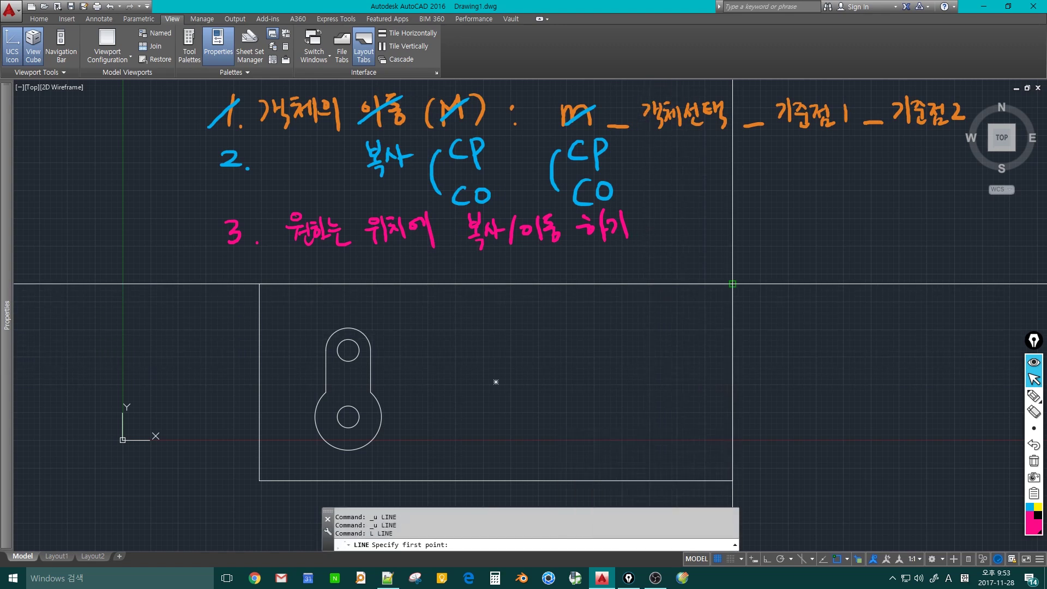
pyautogui.click(732, 283)
pyautogui.press('F8')
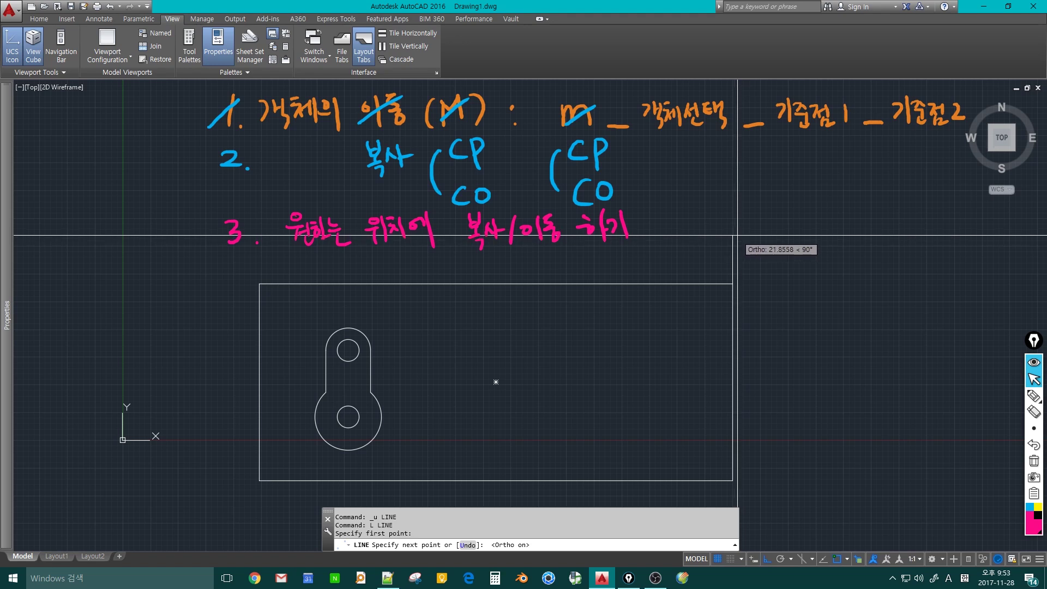
pyautogui.press('Escape')
pyautogui.press('Escape')
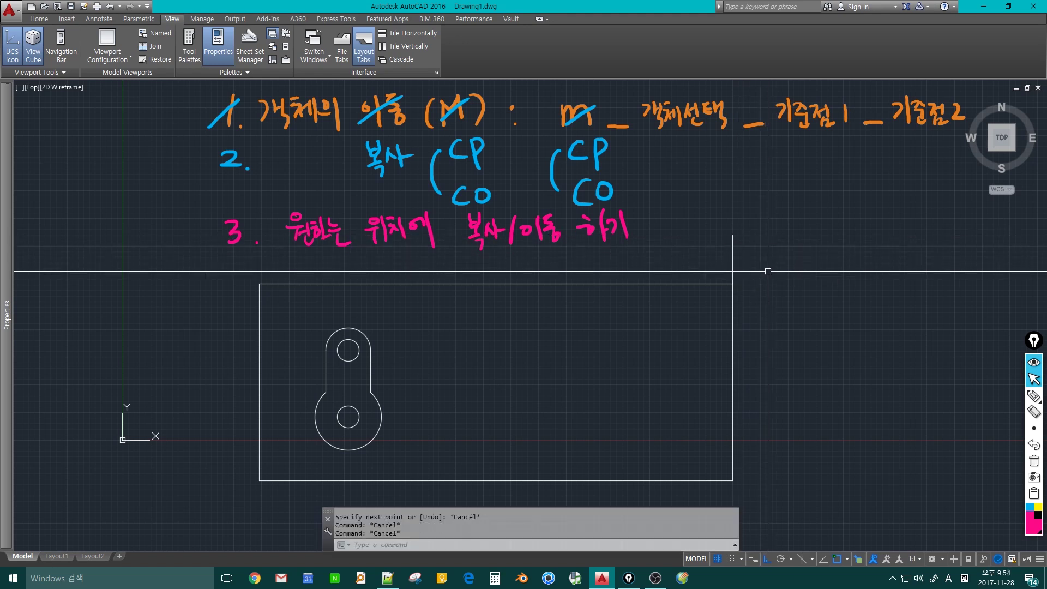
pyautogui.write('co')
pyautogui.press('Return')
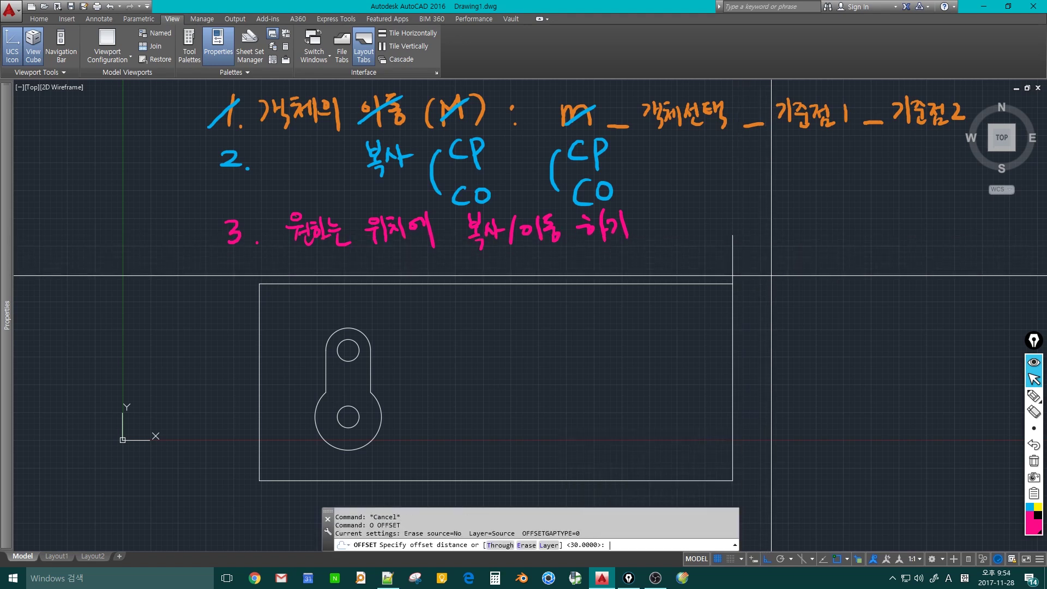
pyautogui.write('0')
pyautogui.press('Return')
pyautogui.click(731, 266)
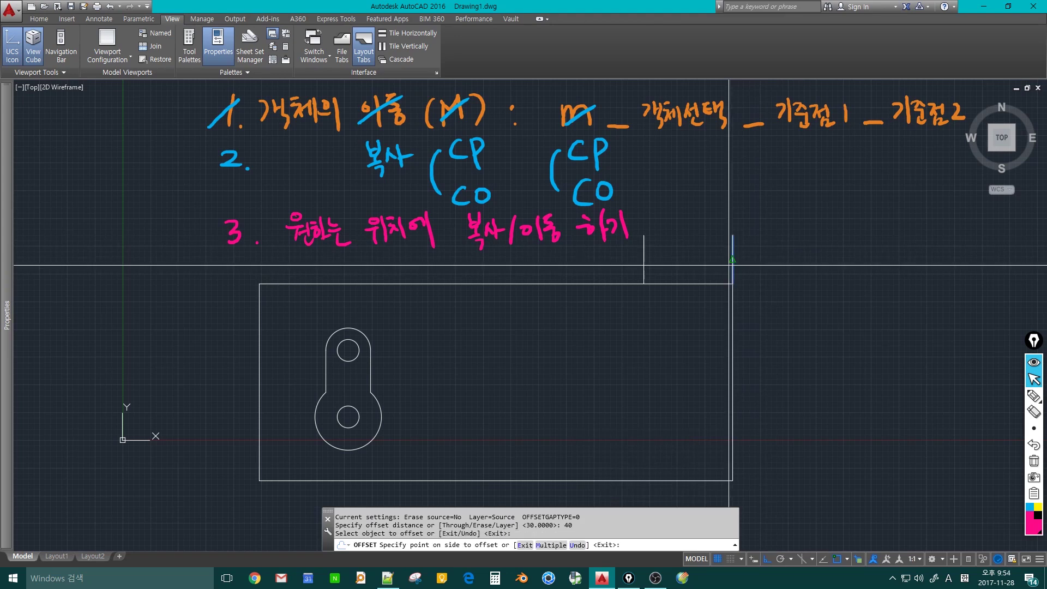
pyautogui.press('Escape')
pyautogui.press('Escape')
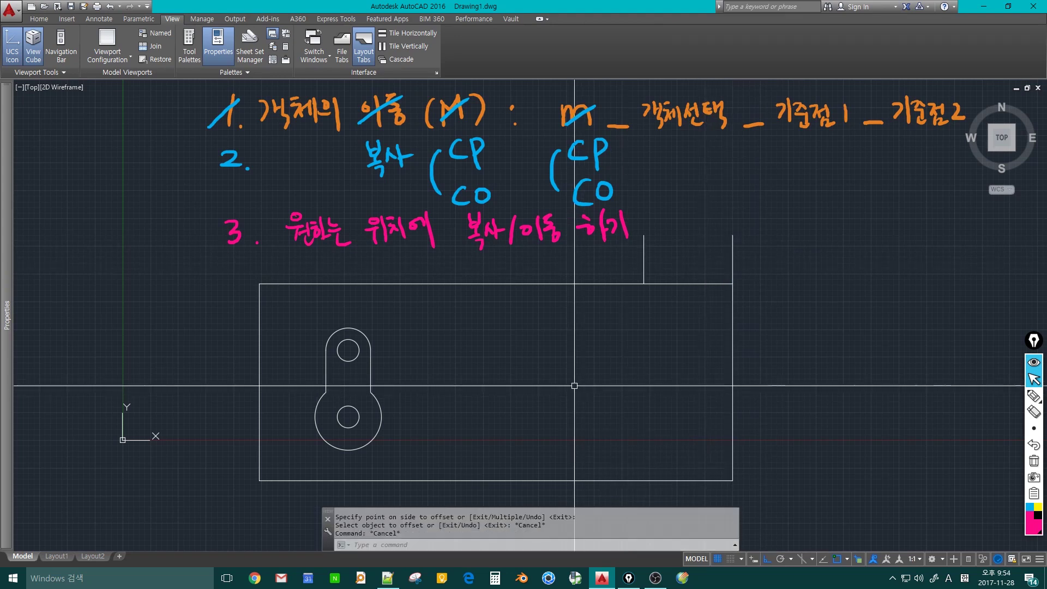
# Draw a horizontal line rightward from the plate's upper hole centre
pyautogui.write('1')
pyautogui.press('Return')
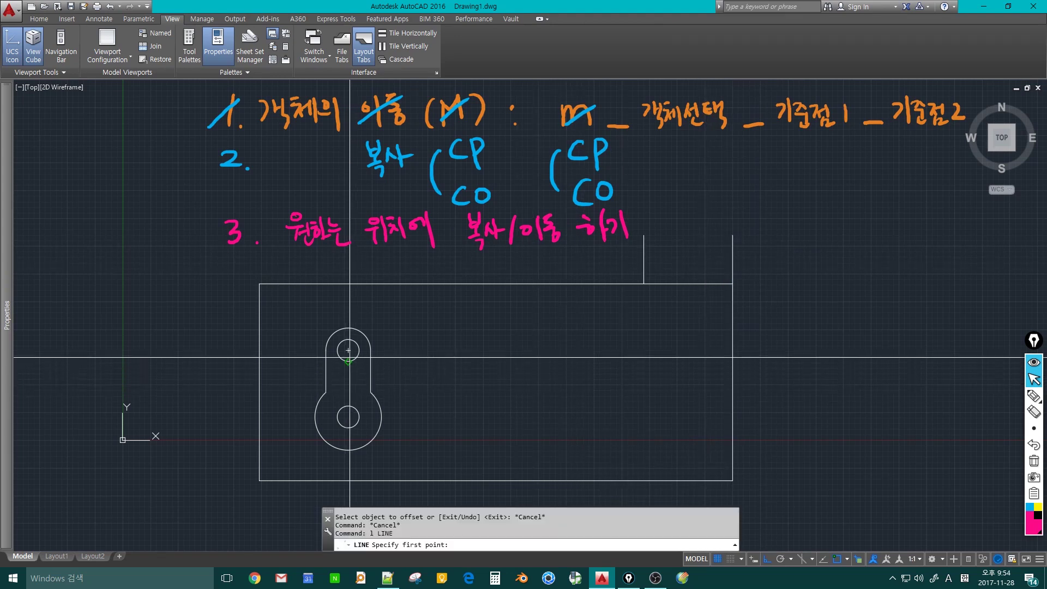
pyautogui.click(348, 350)
pyautogui.click(818, 359)
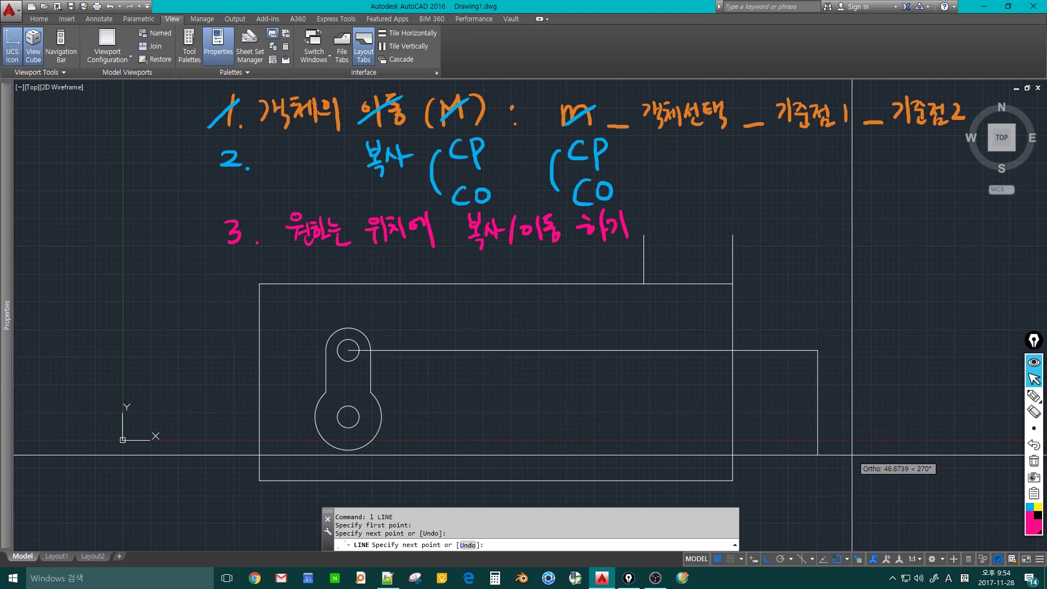
pyautogui.press('Escape')
pyautogui.press('Escape')
pyautogui.press('Escape')
# Extend the offset vertical line down to meet the horizontal line
pyautogui.write('e')
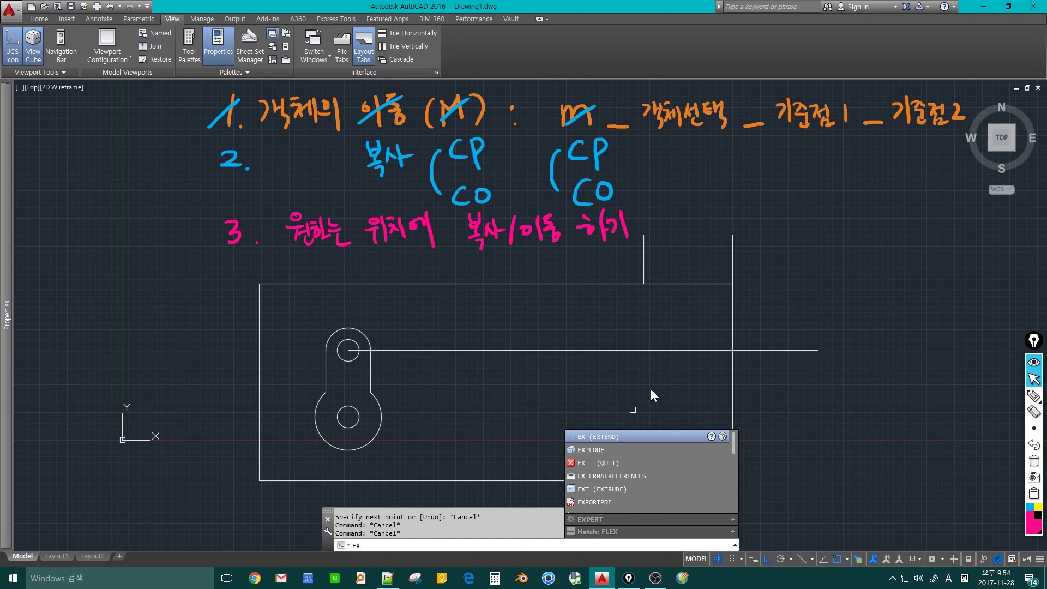
pyautogui.press('Return')
pyautogui.press('Return')
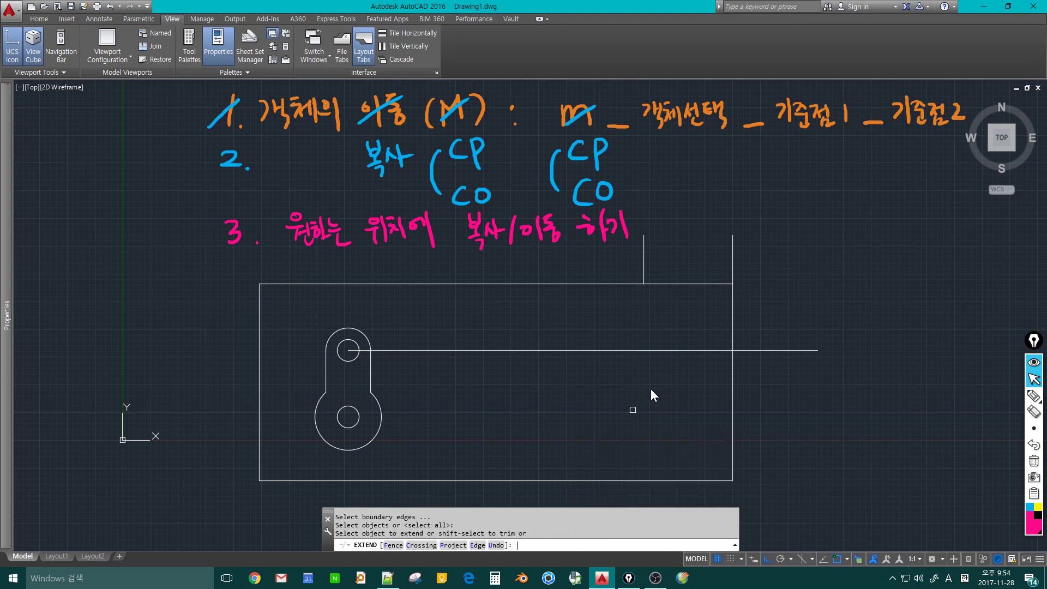
pyautogui.click(645, 294)
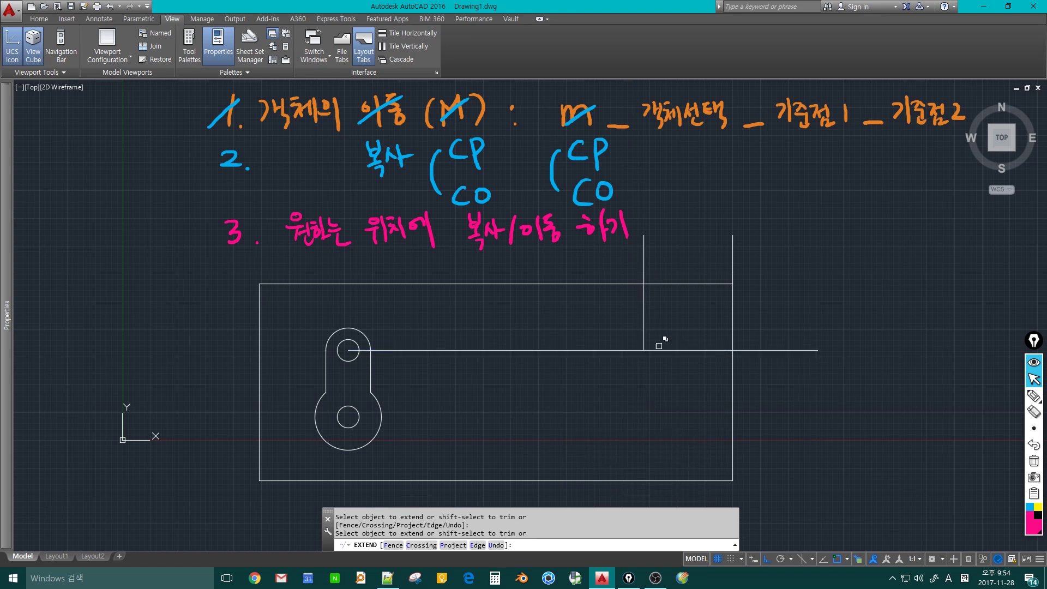
pyautogui.press('Escape')
pyautogui.press('Escape')
pyautogui.press('Escape')
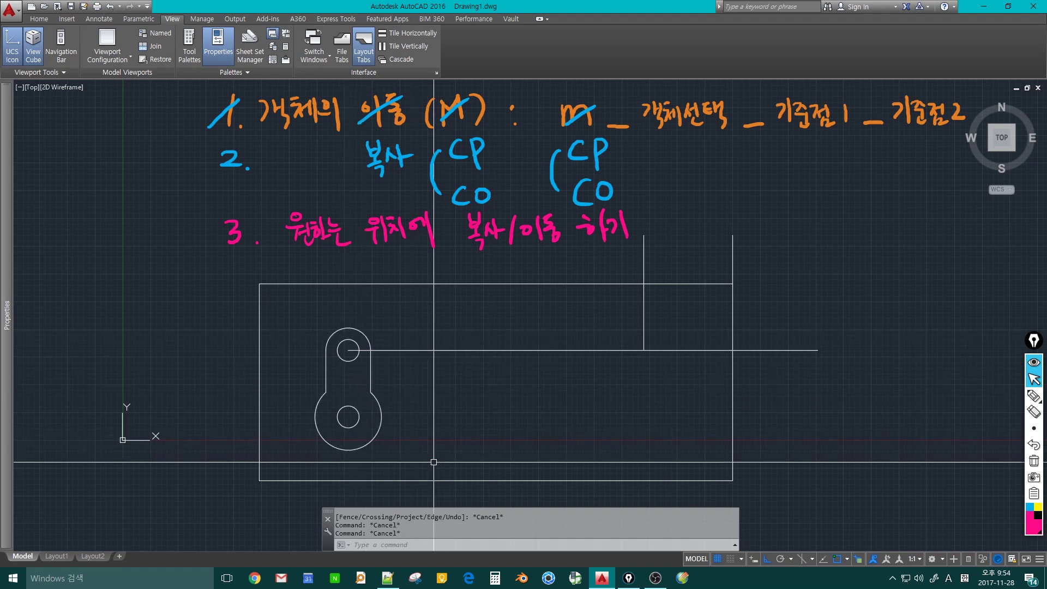
pyautogui.write('co')
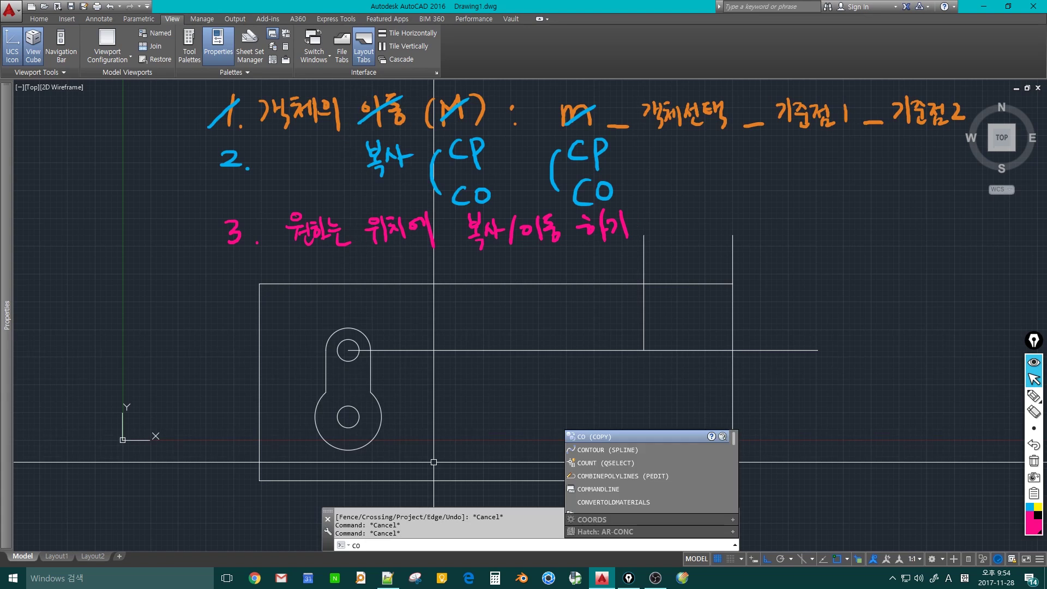
# Copy the link plate from its upper hole centre to the construction-line intersection
pyautogui.press('Return')
pyautogui.click(305, 319)
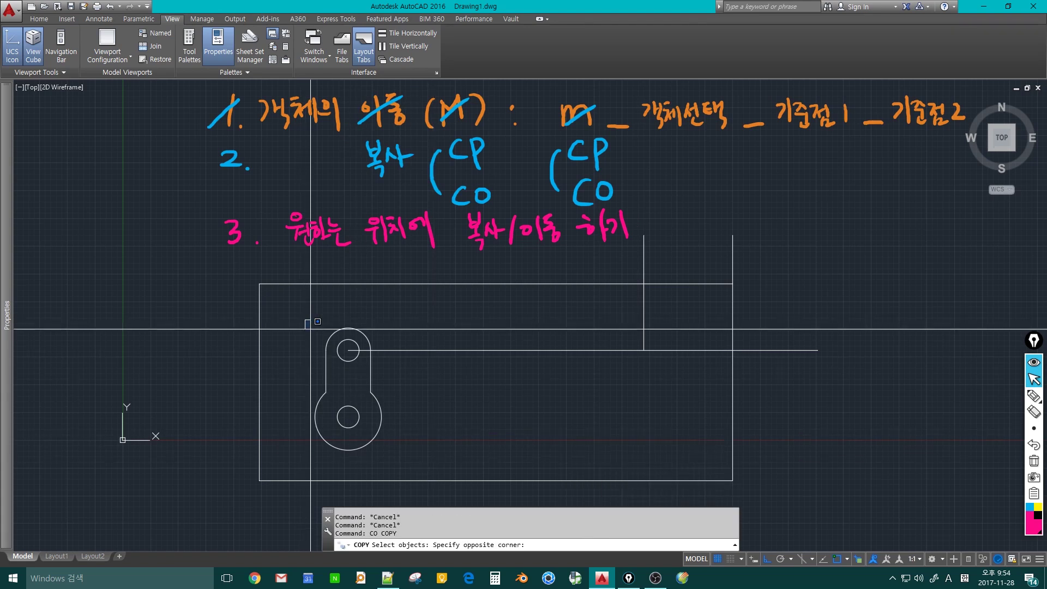
pyautogui.click(392, 458)
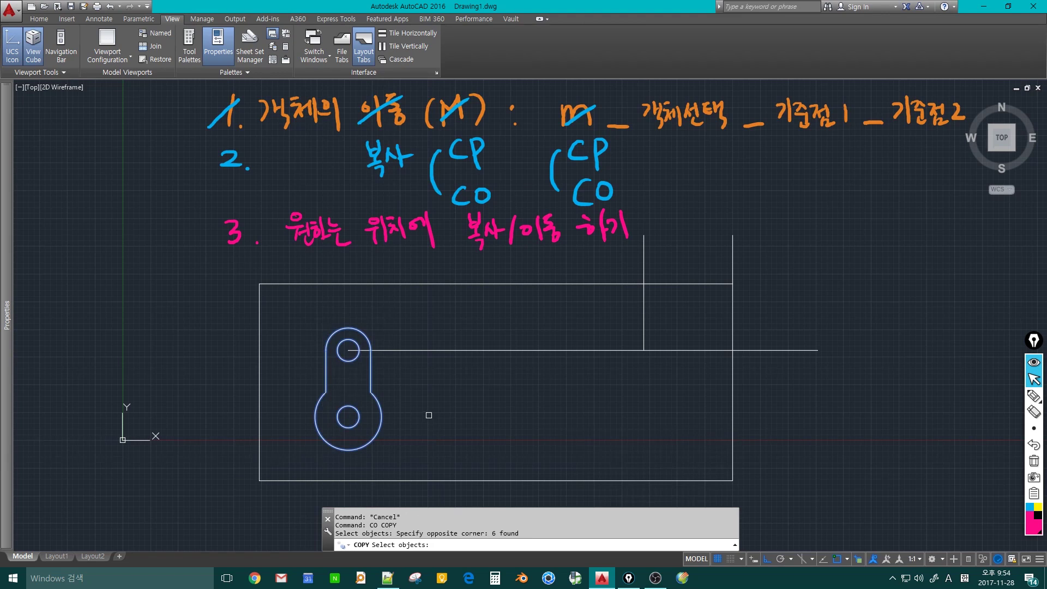
pyautogui.press('Return')
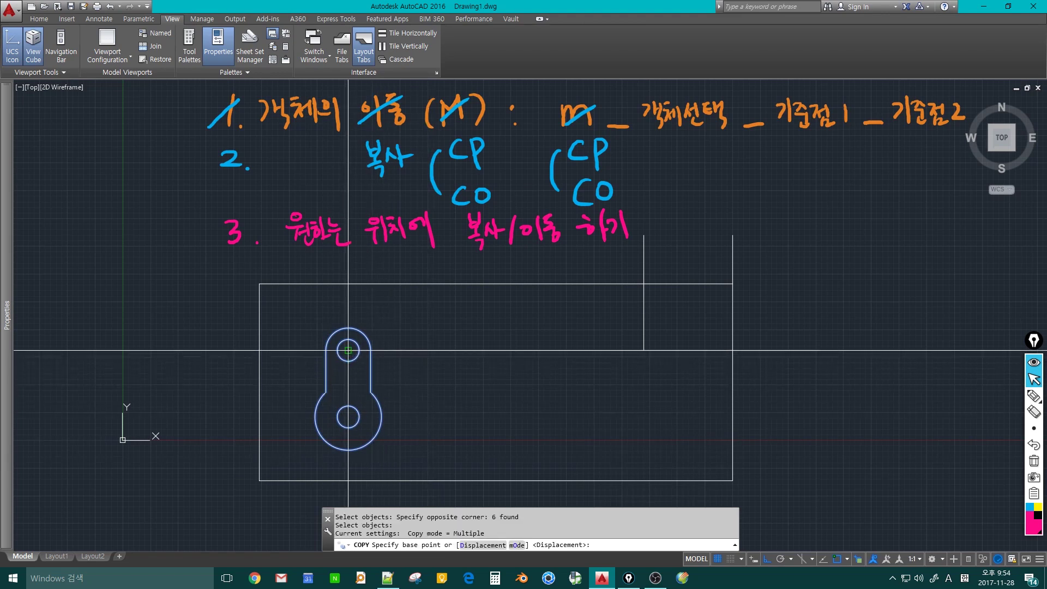
pyautogui.click(348, 351)
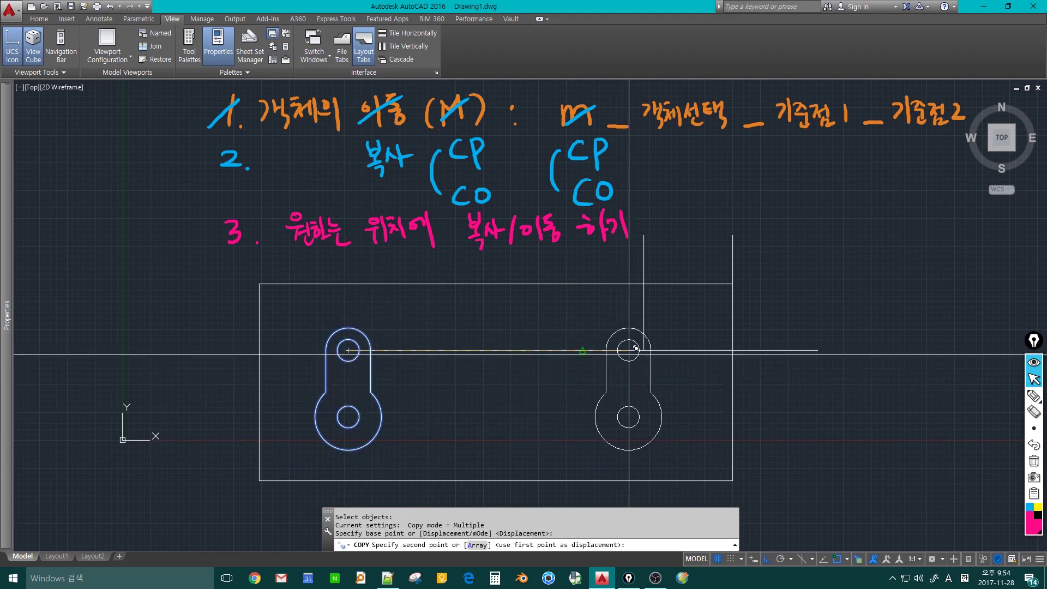
pyautogui.click(644, 350)
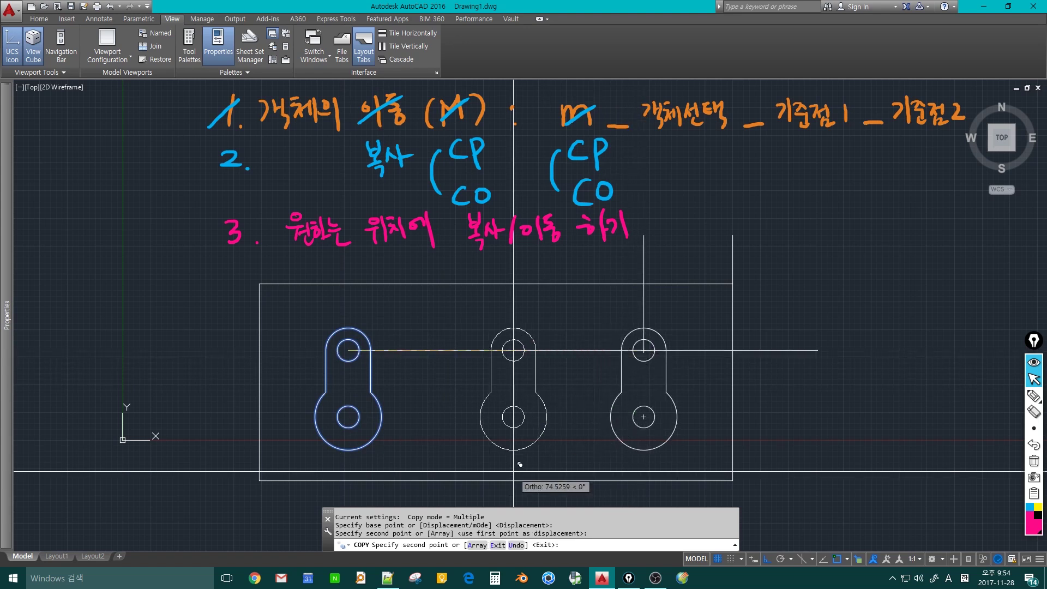
pyautogui.press('Escape')
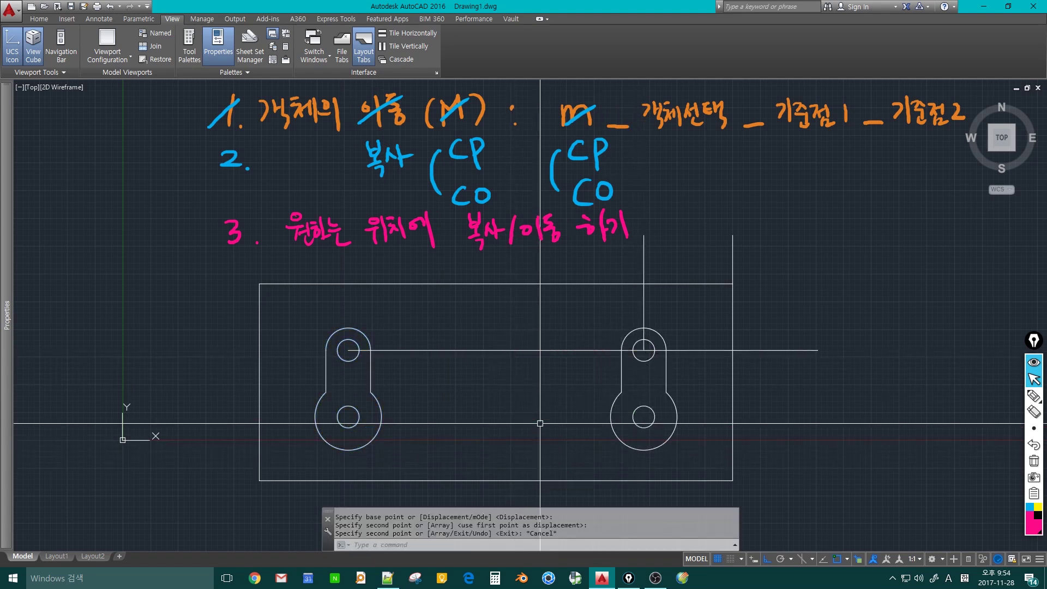
# Erase the horizontal and vertical construction lines
pyautogui.click(542, 390)
pyautogui.click(480, 339)
pyautogui.press('Delete')
pyautogui.click(671, 322)
pyautogui.click(632, 299)
pyautogui.press('Delete')
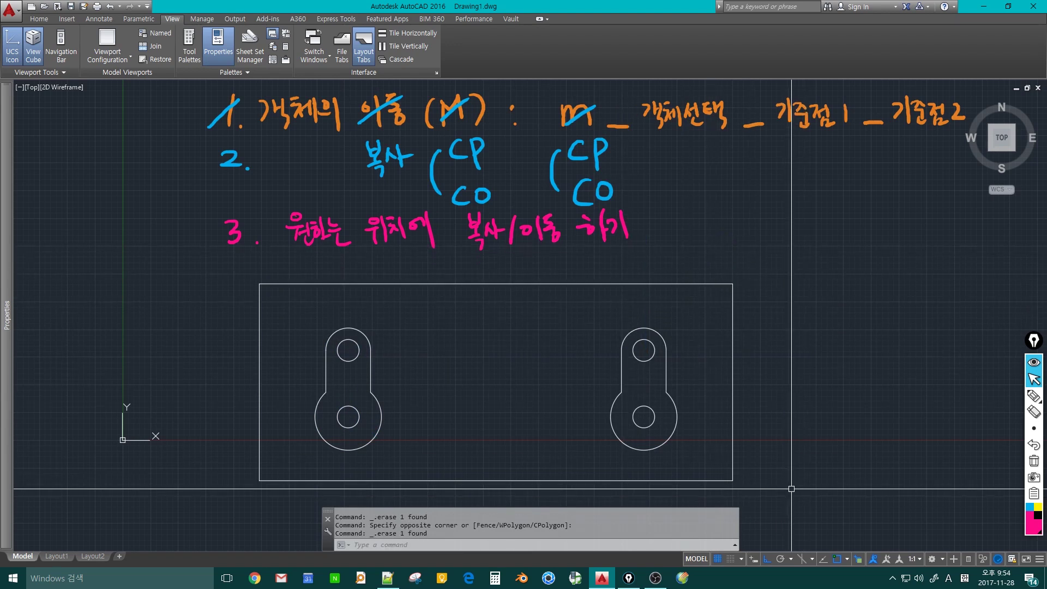
# Add 40.00 horizontal dimensions from each plate's upper hole centre to the rectangle's side
pyautogui.write('DLI')
pyautogui.press('Return')
pyautogui.click(643, 350)
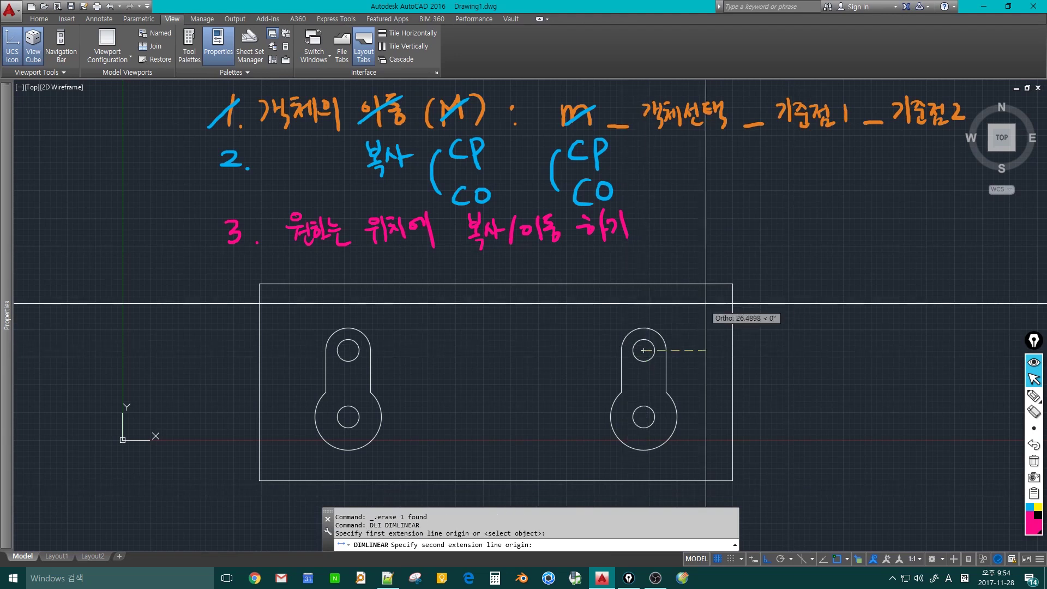
pyautogui.click(732, 284)
pyautogui.click(681, 262)
pyautogui.press('Return')
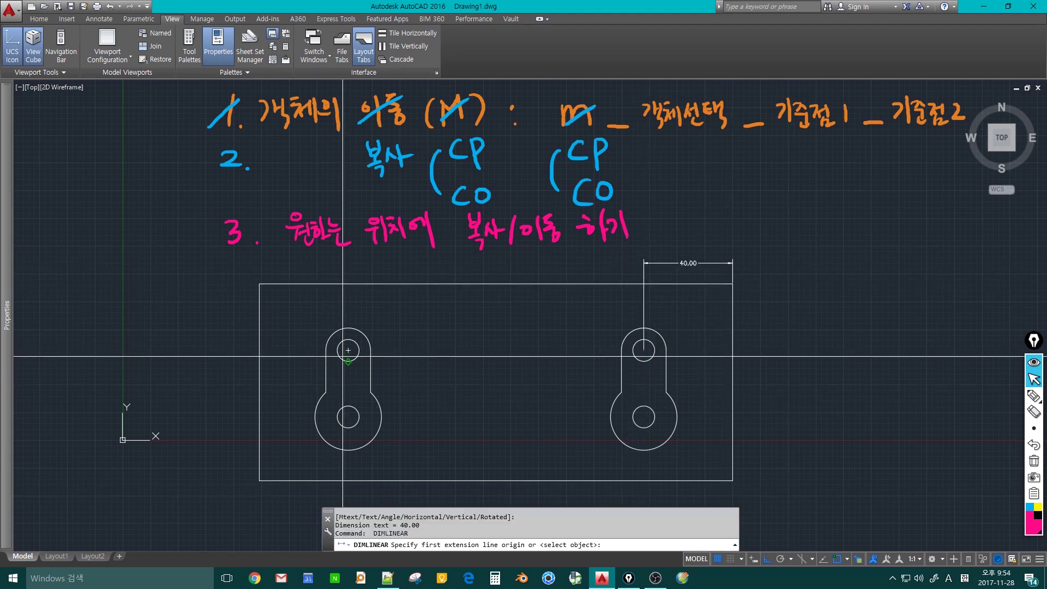
pyautogui.click(348, 350)
pyautogui.click(259, 283)
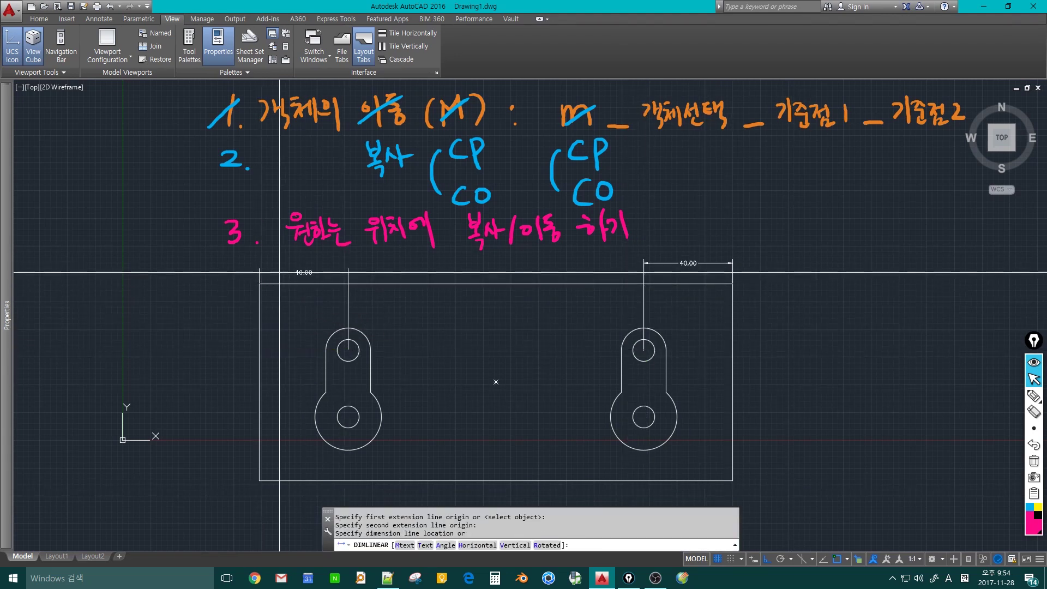
pyautogui.click(279, 267)
pyautogui.press('Return')
pyautogui.press('Return')
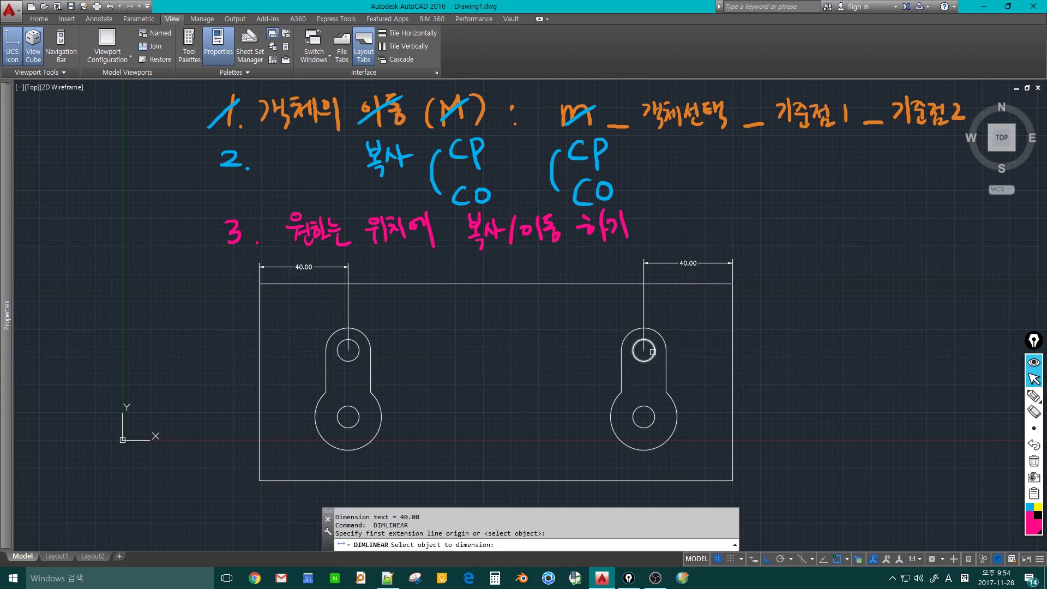
pyautogui.press('Escape')
pyautogui.press('Escape')
# Add 30.00 vertical dimensions from each plate's upper hole centre to the rectangle's top edge
pyautogui.write('dli')
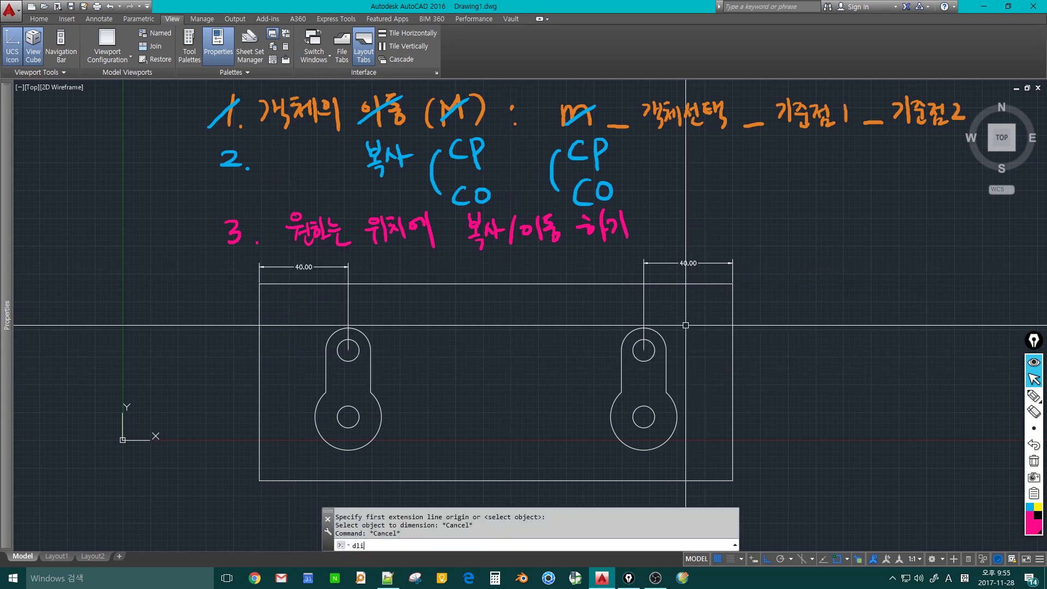
pyautogui.press('Return')
pyautogui.click(644, 350)
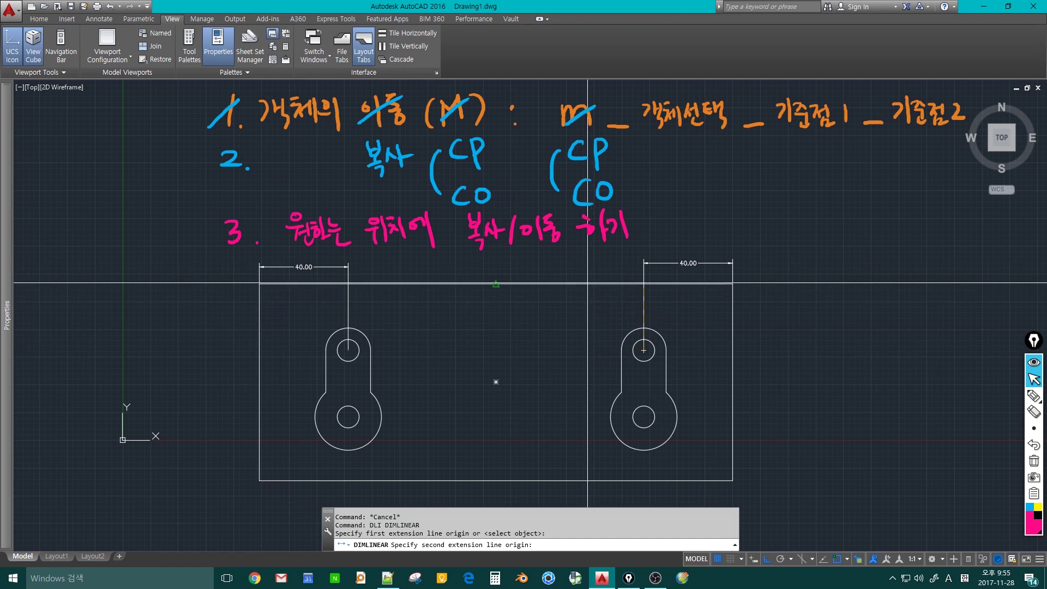
pyautogui.click(588, 283)
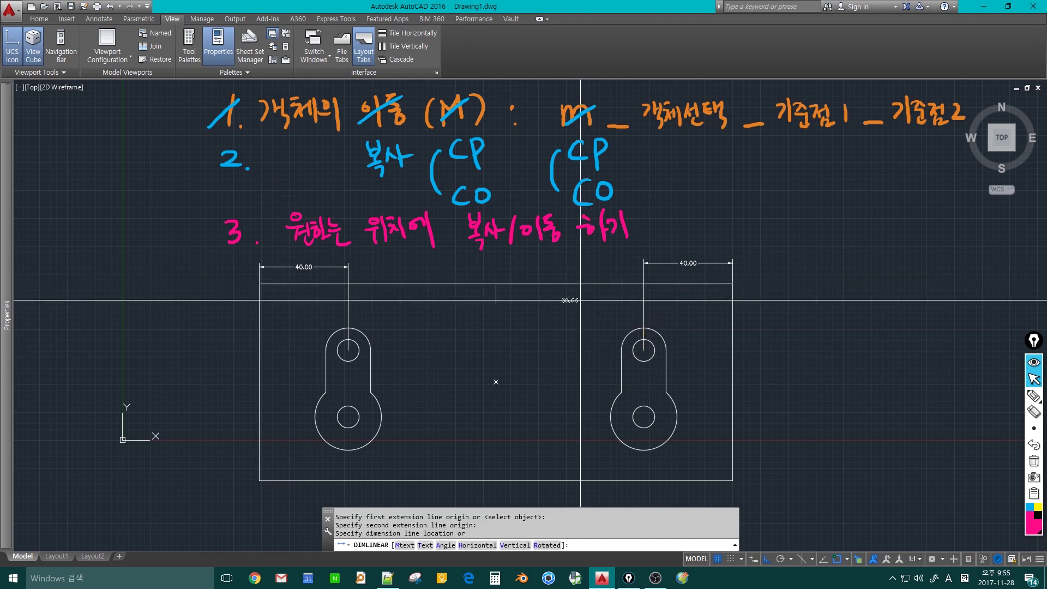
pyautogui.click(549, 315)
pyautogui.press('Return')
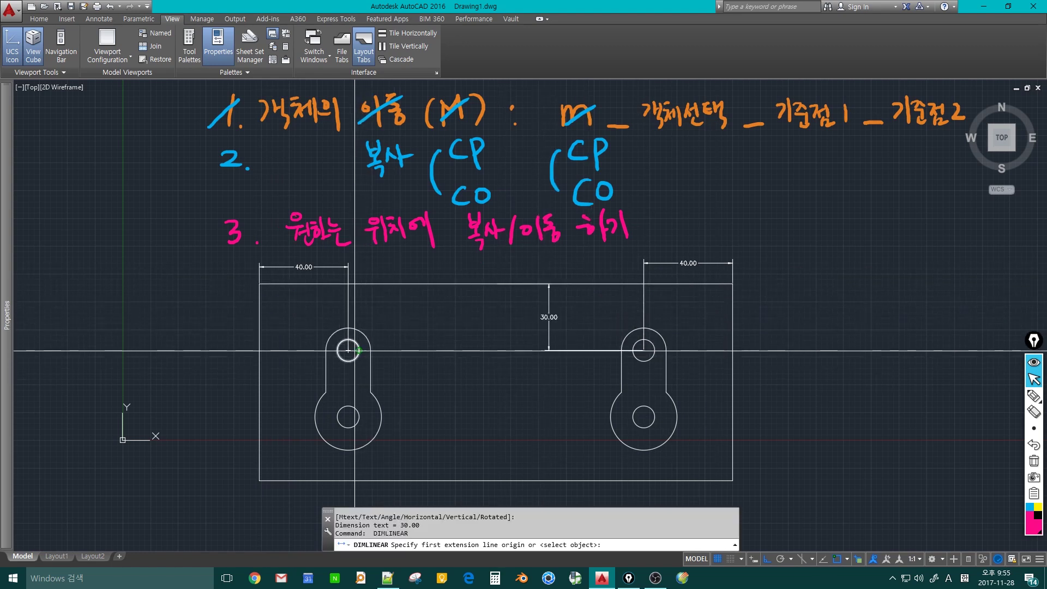
pyautogui.click(348, 350)
pyautogui.click(405, 283)
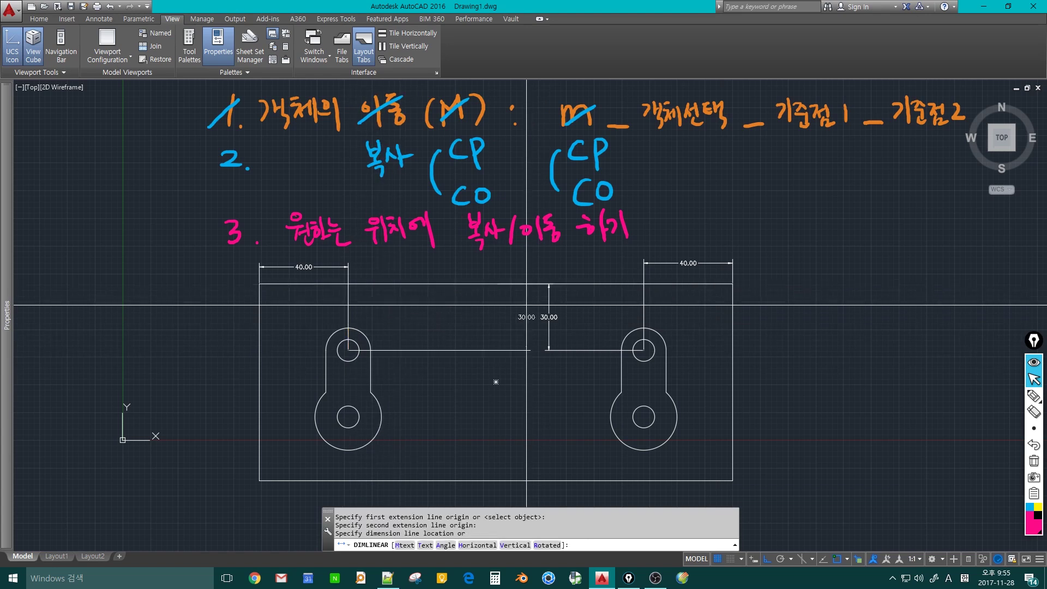
pyautogui.click(445, 319)
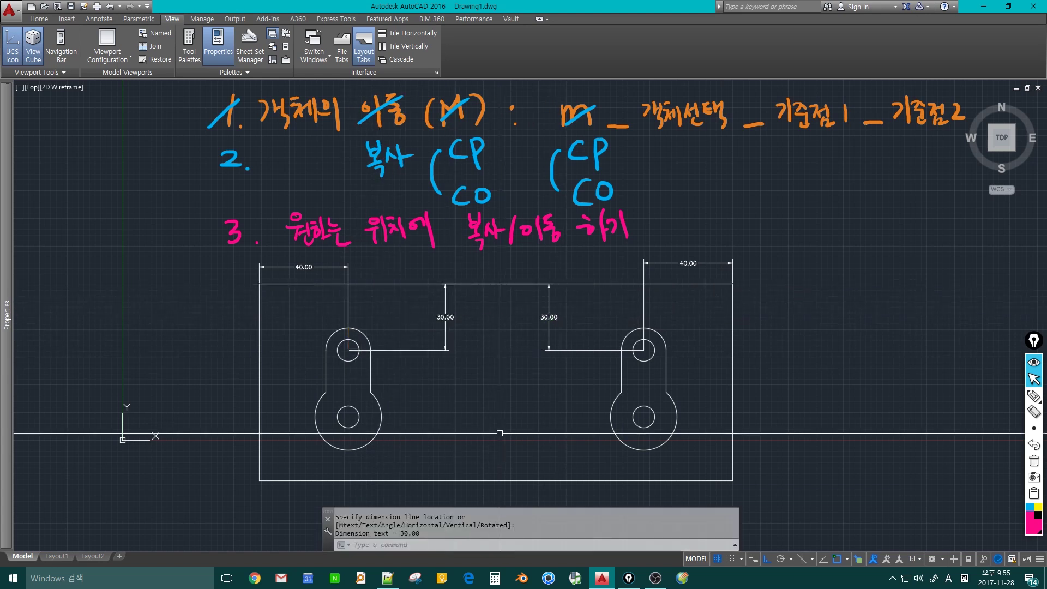
pyautogui.press('Escape')
pyautogui.press('Escape')
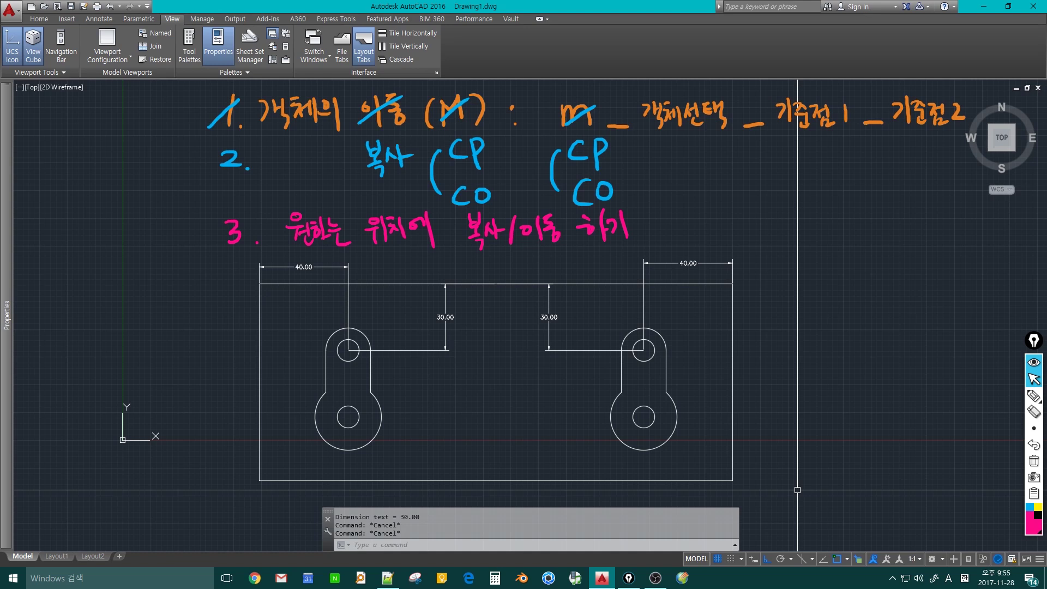
pyautogui.press('Escape')
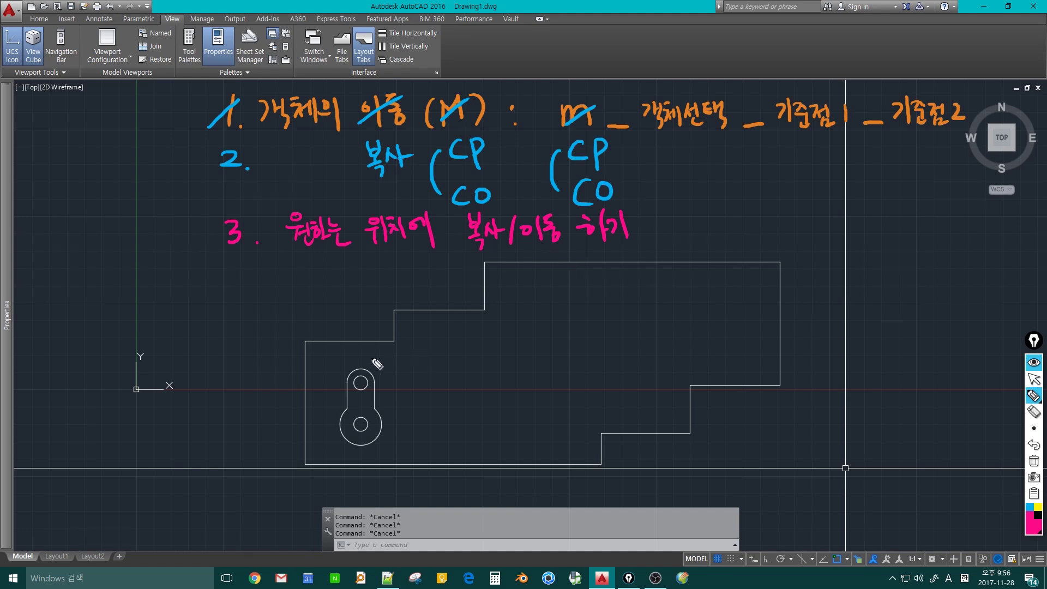
# Sketch screen-pen guides from the outline's step corners to where plate copies should sit
pyautogui.moveTo(364, 360)
pyautogui.mouseDown()
pyautogui.moveTo(384, 429)
pyautogui.moveTo(363, 362)
pyautogui.mouseUp()
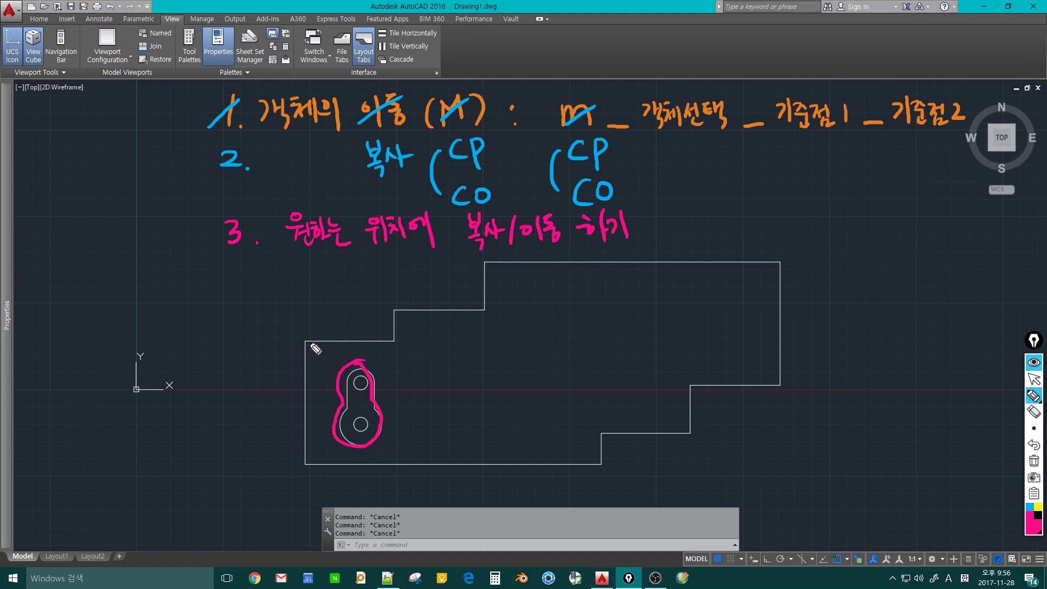
pyautogui.moveTo(309, 343); pyautogui.dragTo(360, 377)
pyautogui.moveTo(395, 311); pyautogui.dragTo(445, 334)
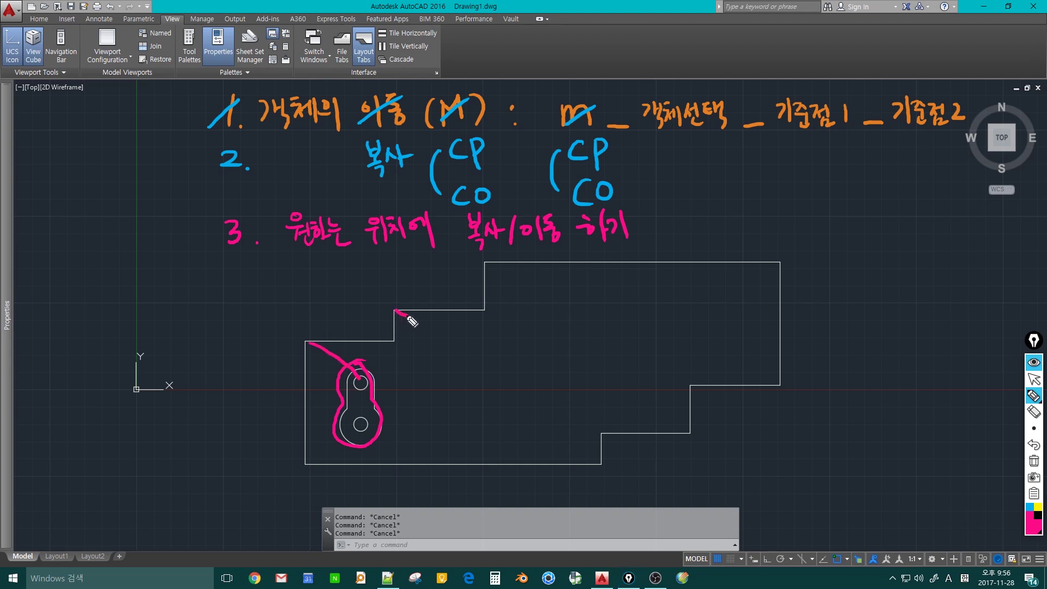
pyautogui.moveTo(485, 266); pyautogui.dragTo(531, 297)
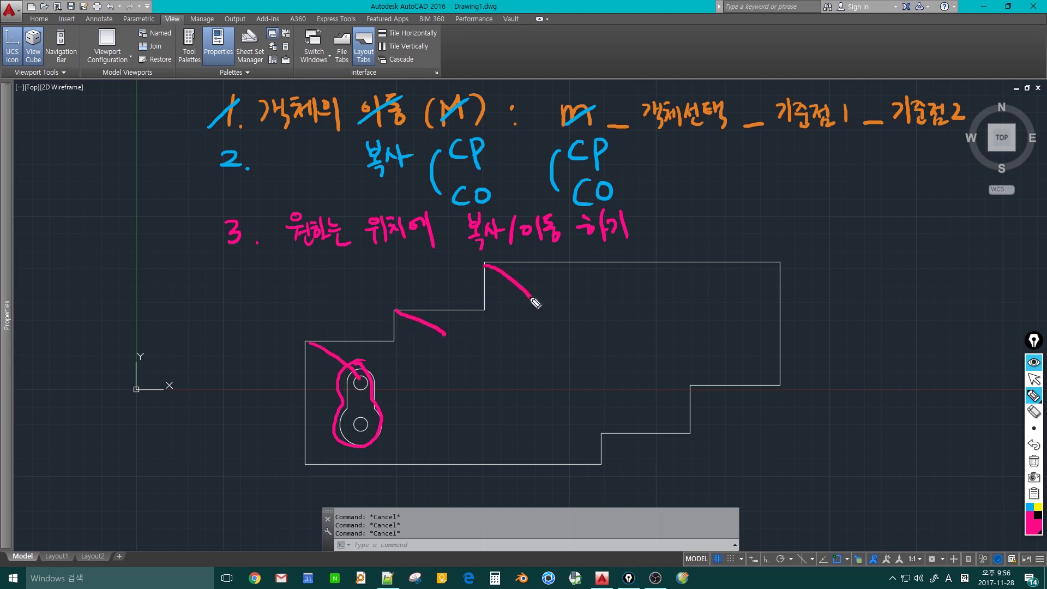
pyautogui.moveTo(452, 333)
pyautogui.mouseDown()
pyautogui.moveTo(437, 346)
pyautogui.moveTo(450, 402)
pyautogui.moveTo(463, 367)
pyautogui.moveTo(452, 335)
pyautogui.mouseUp()
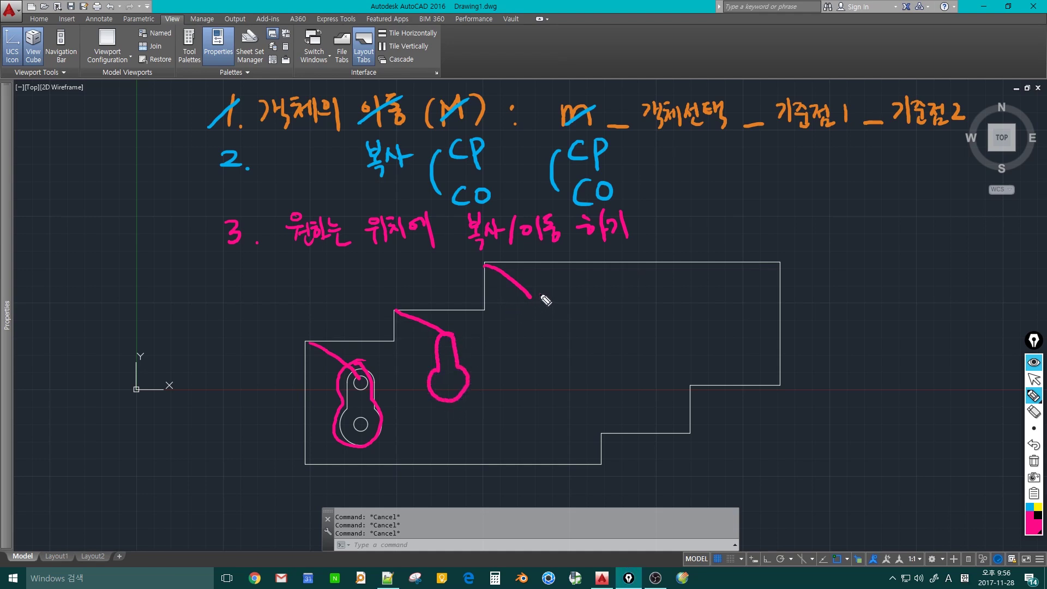
pyautogui.moveTo(541, 294)
pyautogui.mouseDown()
pyautogui.moveTo(518, 352)
pyautogui.moveTo(545, 339)
pyautogui.moveTo(533, 292)
pyautogui.mouseUp()
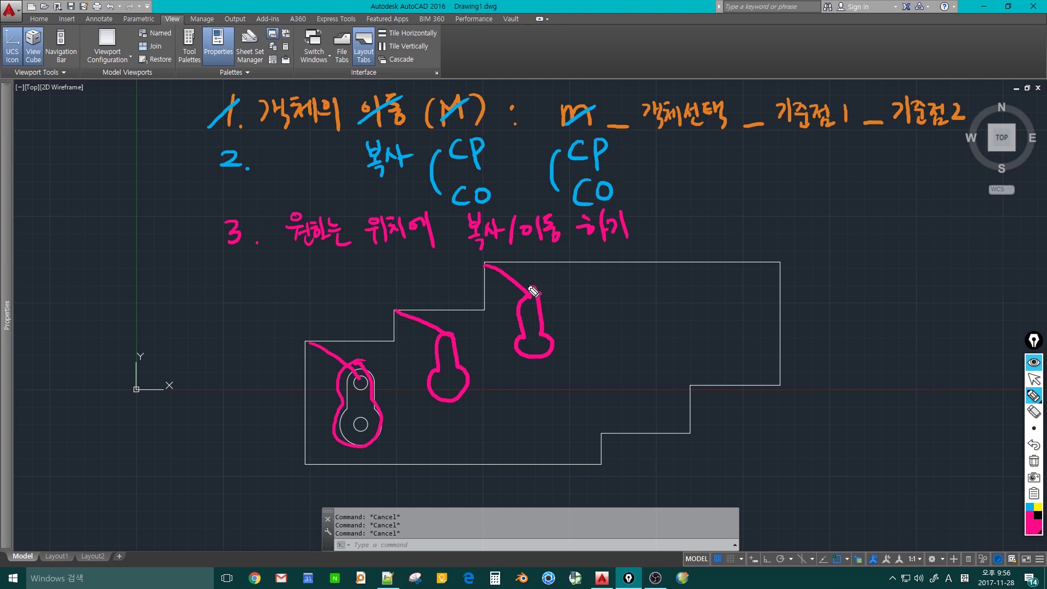
# Copy the link plate from the outline's corner onto its next two step corners
pyautogui.write('co')
pyautogui.press('Return')
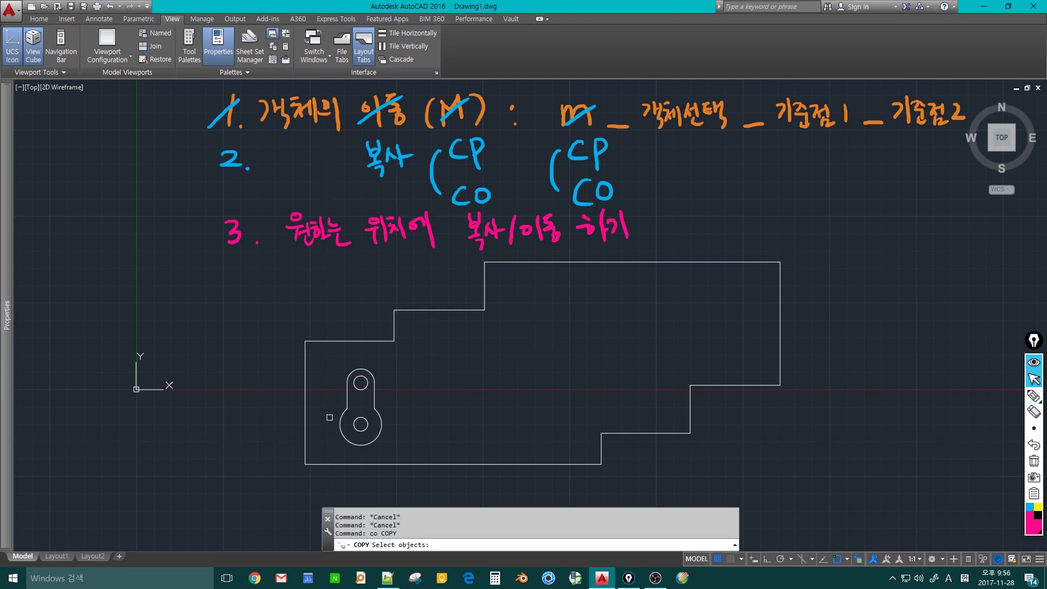
pyautogui.click(330, 376)
pyautogui.click(390, 450)
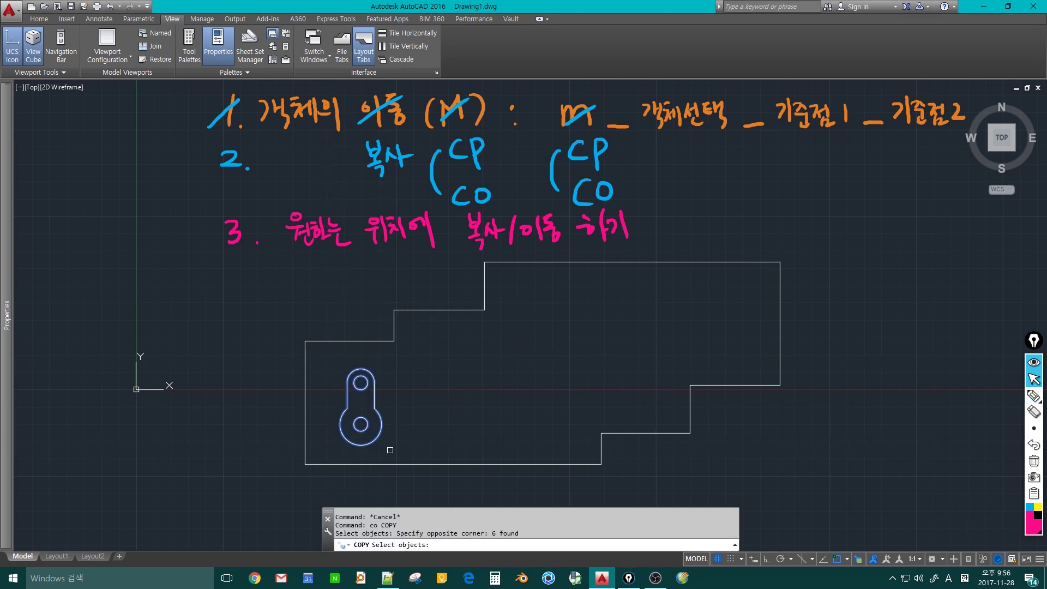
pyautogui.press('Return')
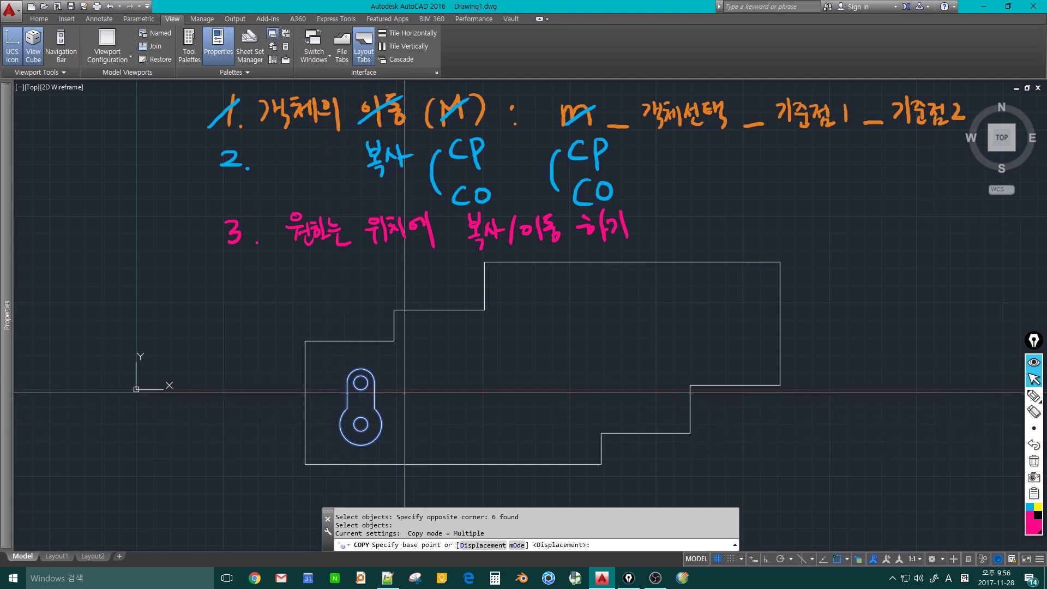
pyautogui.click(305, 341)
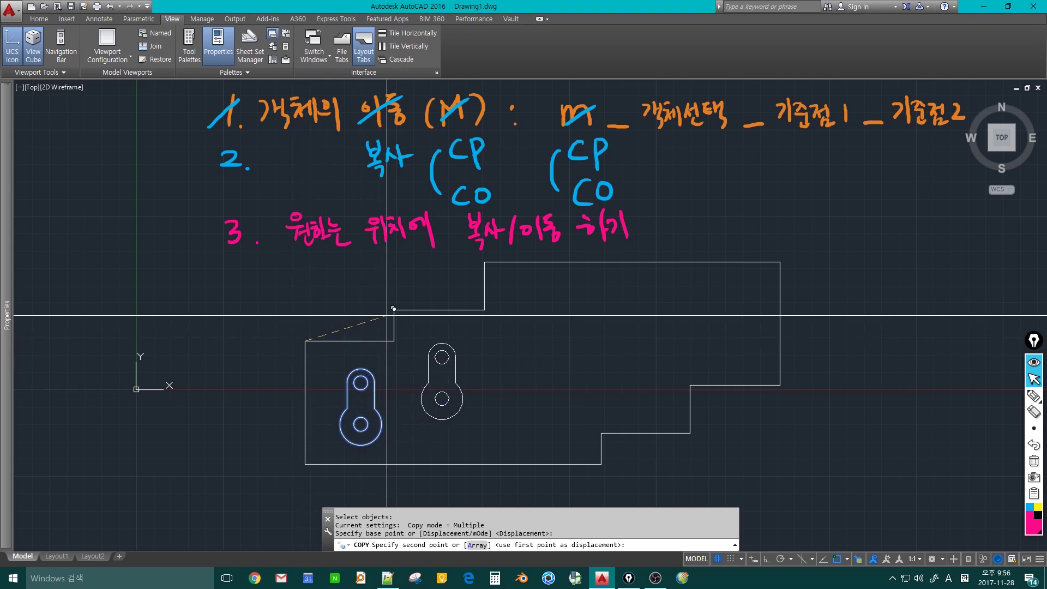
pyautogui.click(394, 310)
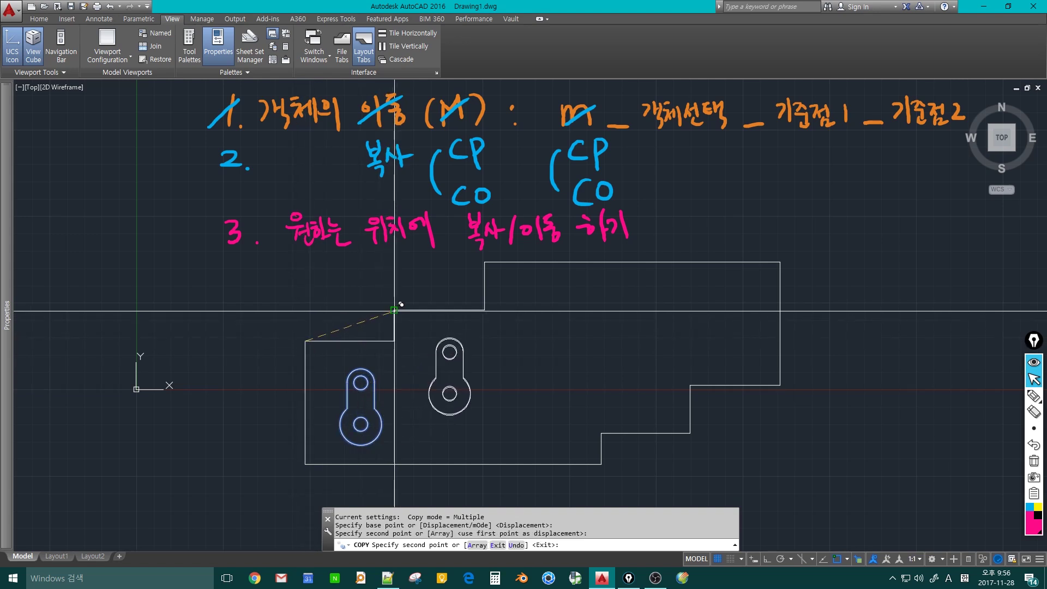
pyautogui.click(484, 262)
pyautogui.press('Escape')
pyautogui.press('Escape')
pyautogui.press('Escape')
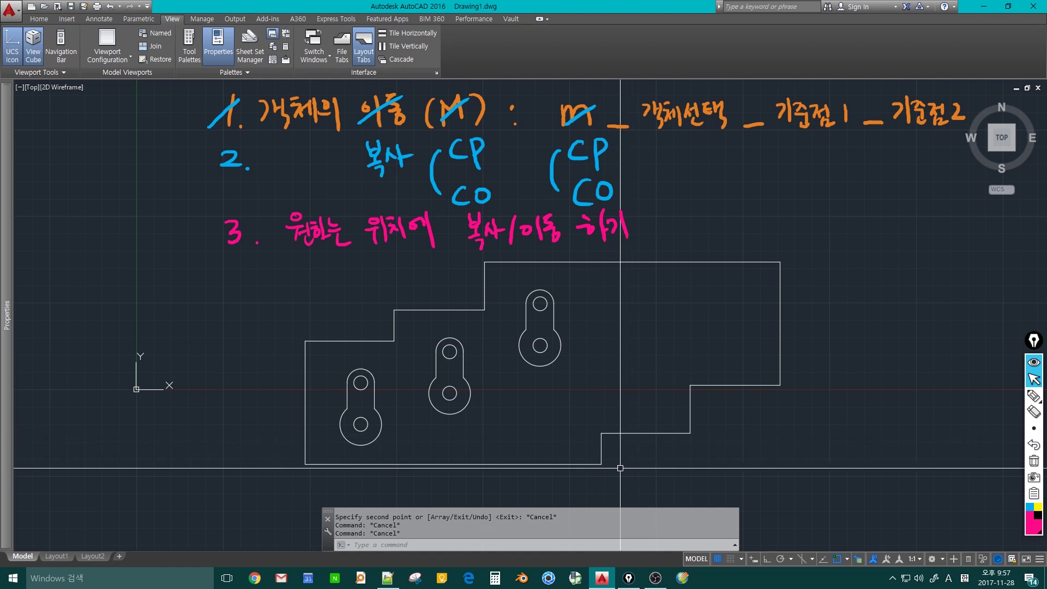
# Draw three diagonal lines joining each step corner to the left, middle and right plates' top holes
pyautogui.write('l')
pyautogui.press('Return')
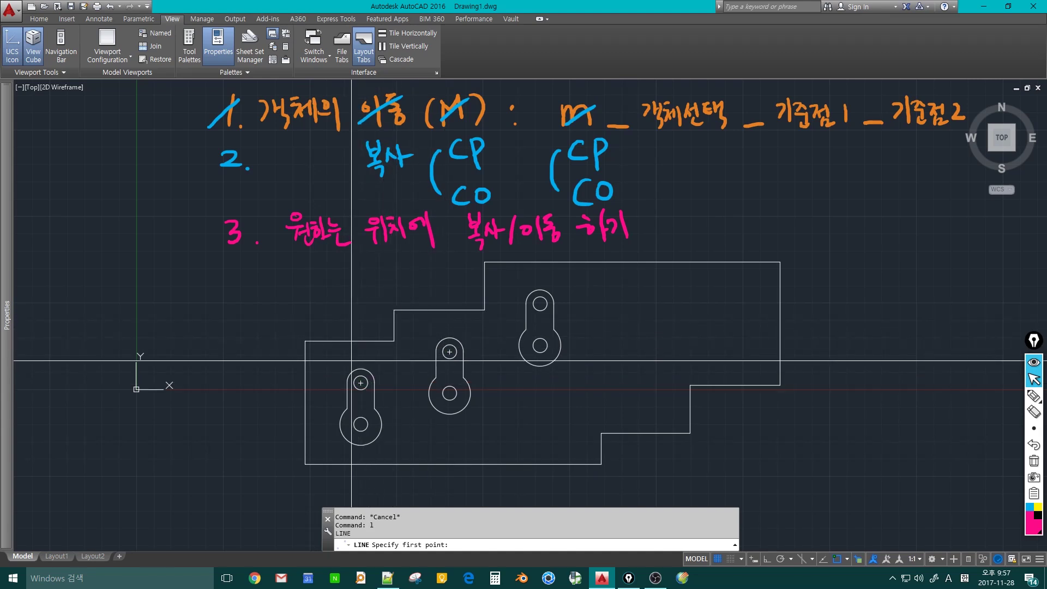
pyautogui.click(304, 341)
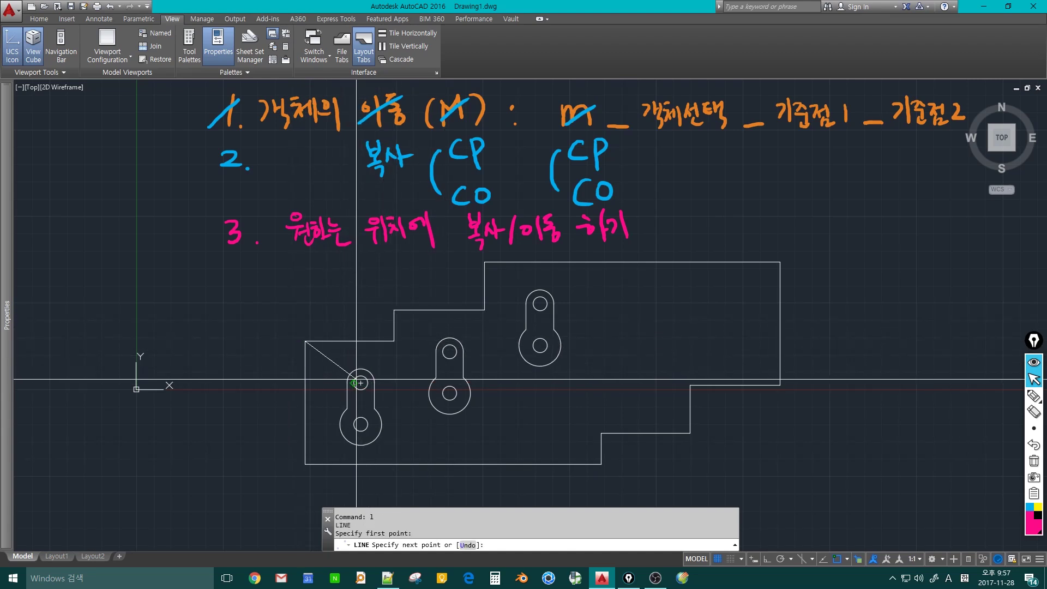
pyautogui.click(361, 383)
pyautogui.press('Return')
pyautogui.press('Return')
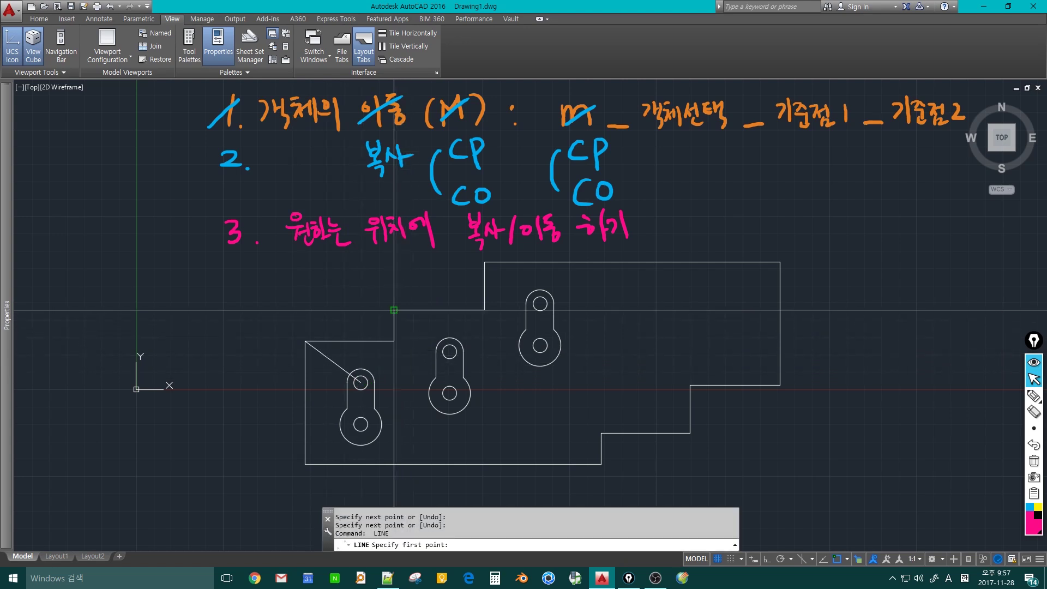
pyautogui.click(394, 310)
pyautogui.click(449, 352)
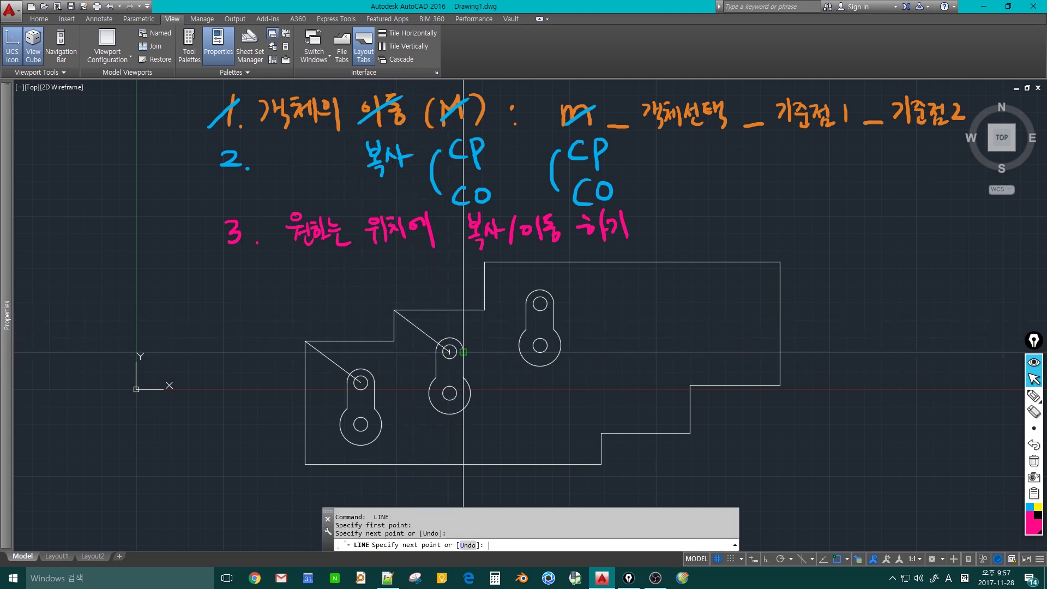
pyautogui.press('Return')
pyautogui.press('Return')
pyautogui.click(484, 262)
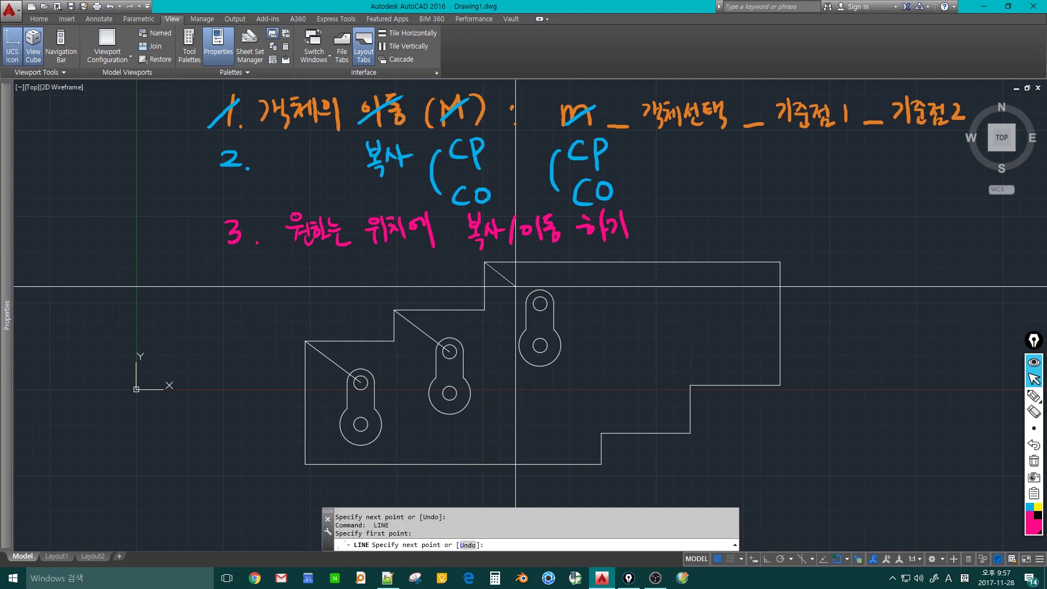
pyautogui.click(540, 304)
pyautogui.press('Escape')
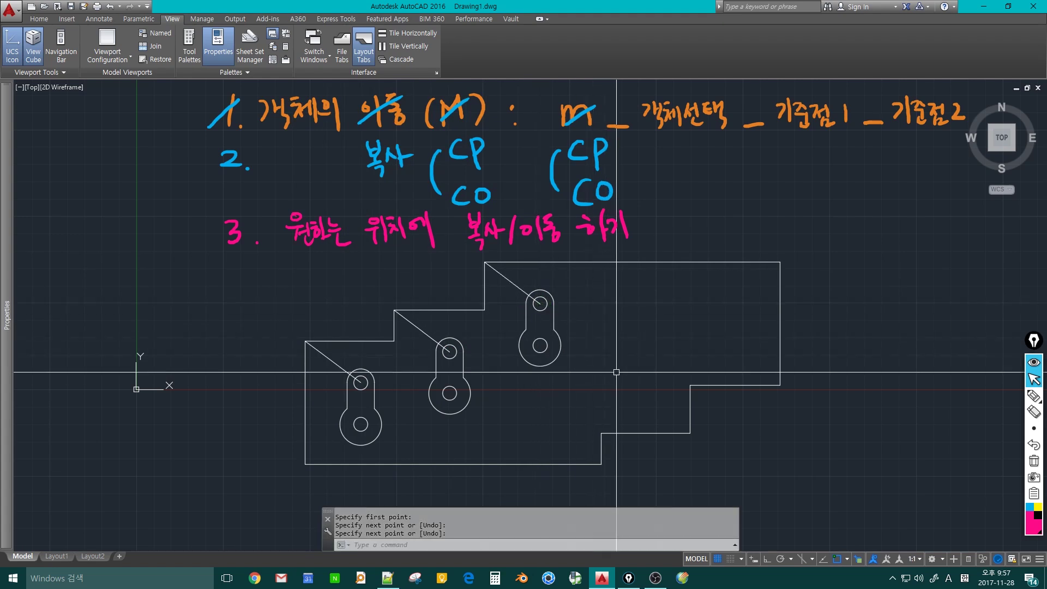
# Make sure the line command has ended
pyautogui.press('Escape')
pyautogui.press('Escape')
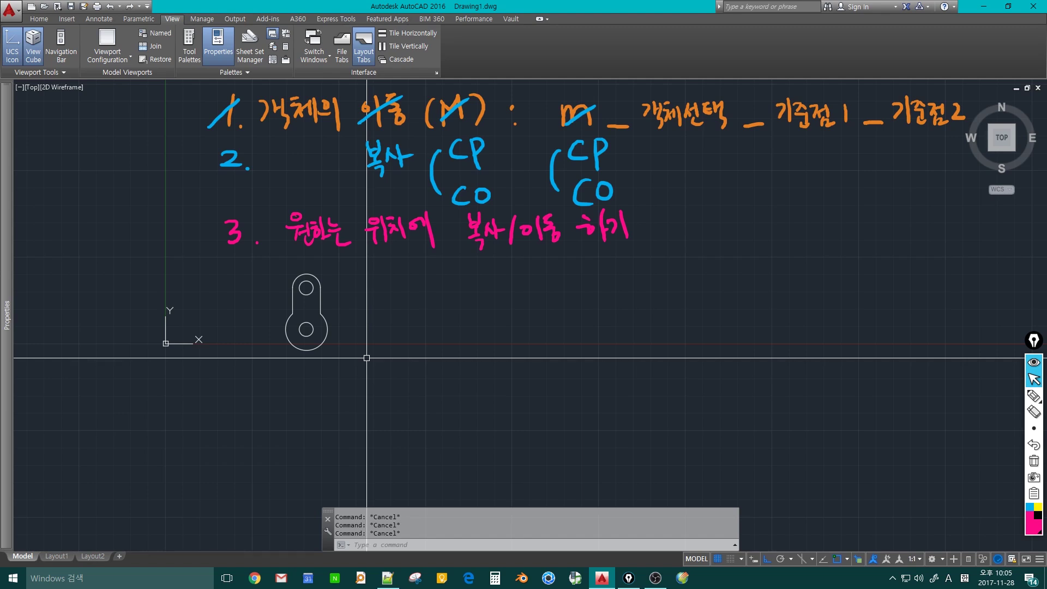
# Draw a short vertical line up from the plate's top hole centre
pyautogui.write('l')
pyautogui.press('Return')
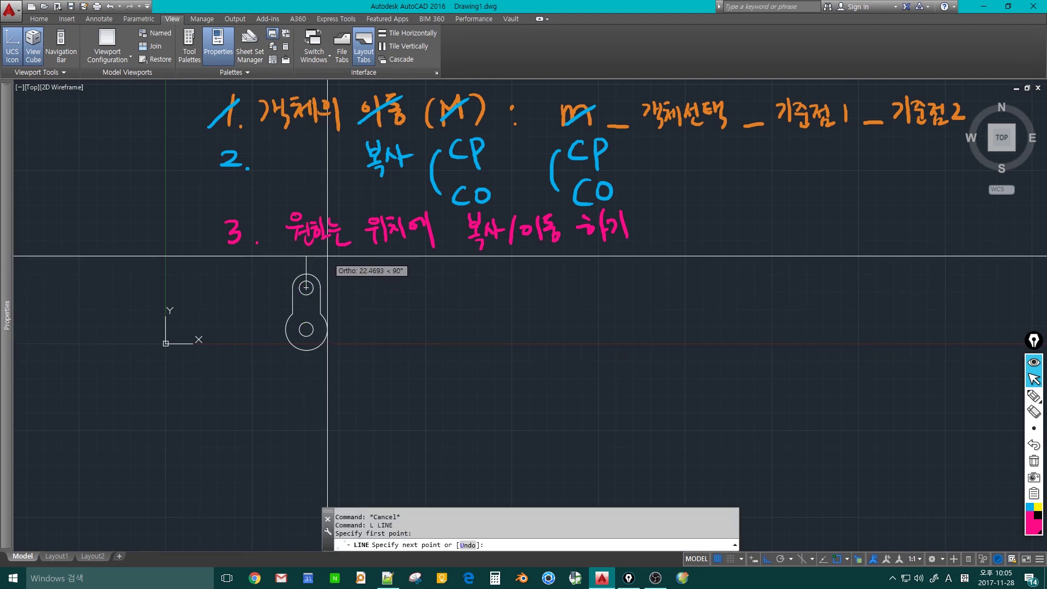
pyautogui.click(306, 254)
pyautogui.press('Escape')
pyautogui.press('Escape')
pyautogui.press('Escape')
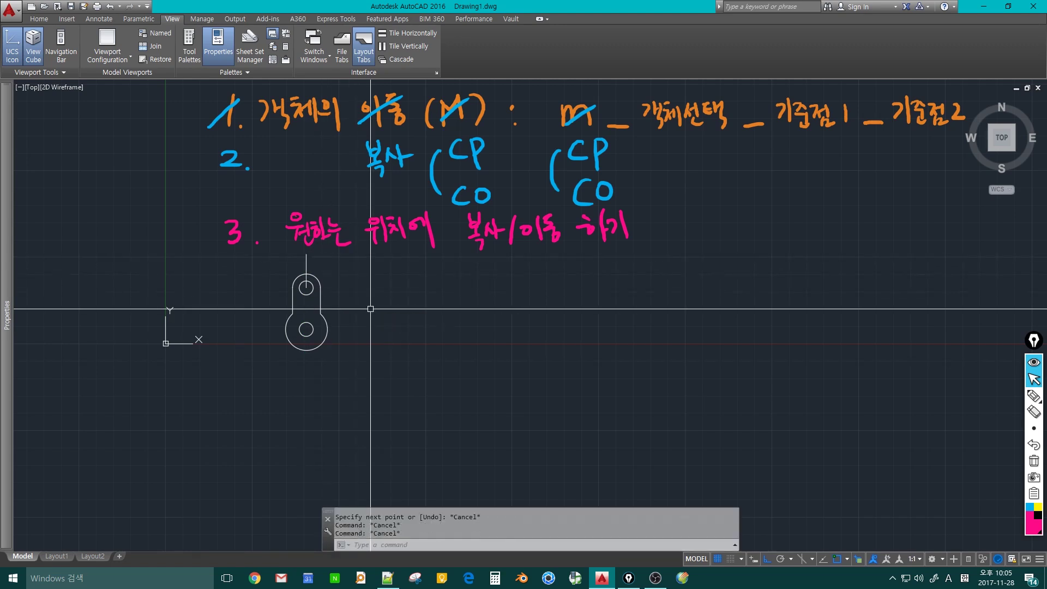
# Offset the vertical line repeatedly 40 units rightward until eight guide lines stand in a row
pyautogui.write('o')
pyautogui.press('Return')
pyautogui.press('Return')
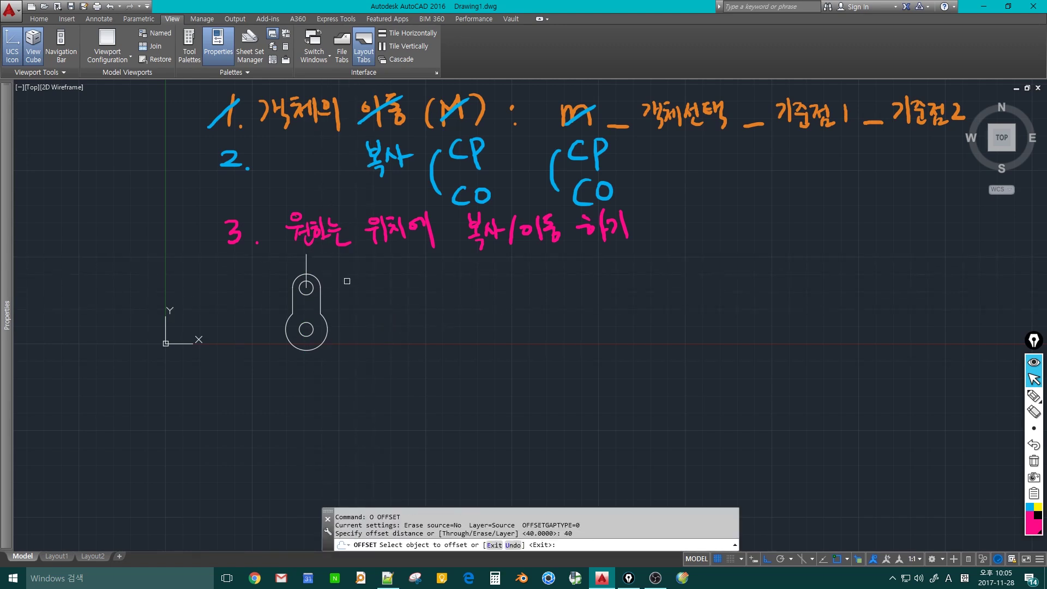
pyautogui.click(306, 263)
pyautogui.click(348, 301)
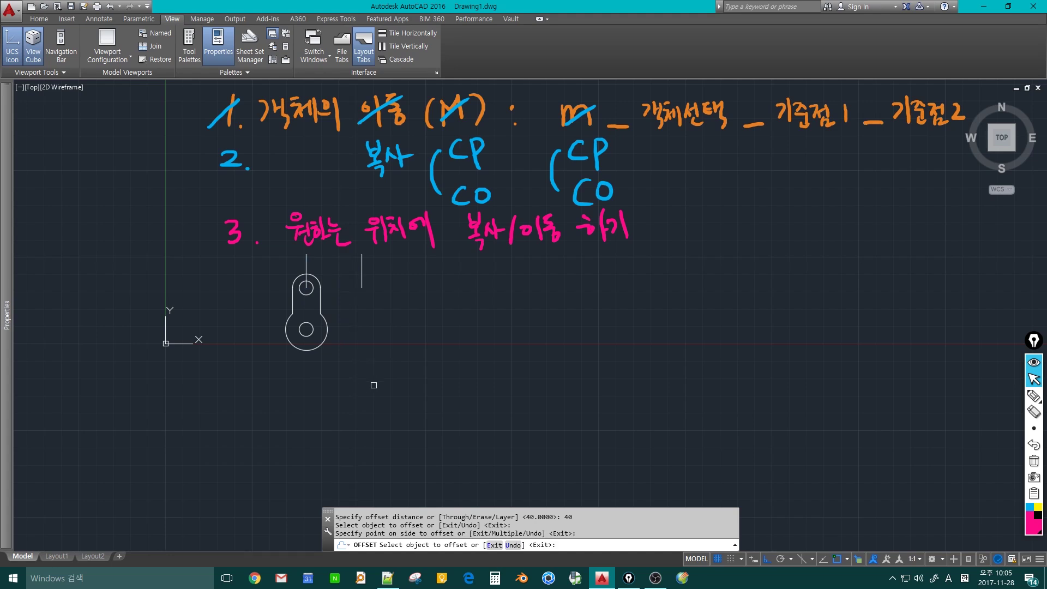
pyautogui.click(363, 281)
pyautogui.click(394, 276)
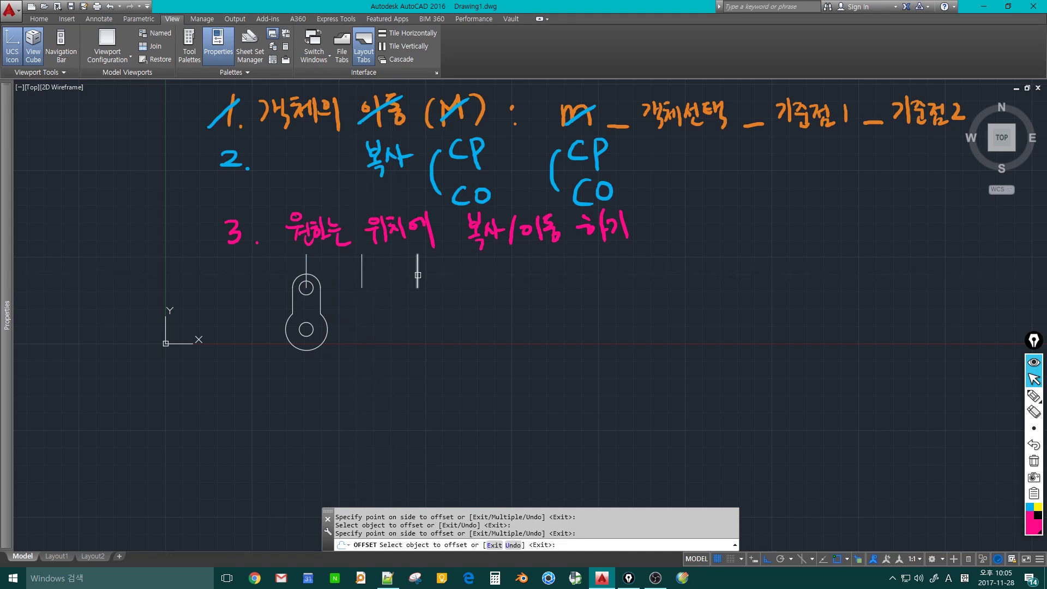
pyautogui.click(461, 273)
pyautogui.click(499, 272)
pyautogui.click(575, 272)
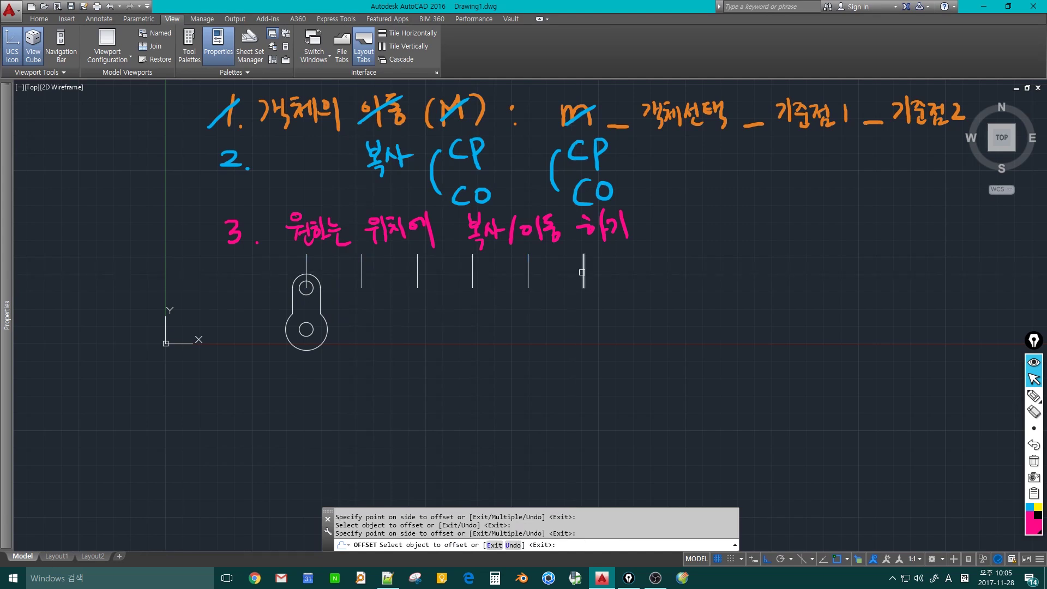
pyautogui.click(610, 273)
pyautogui.click(646, 273)
pyautogui.press('Escape')
pyautogui.press('Escape')
pyautogui.press('Escape')
pyautogui.write('c')
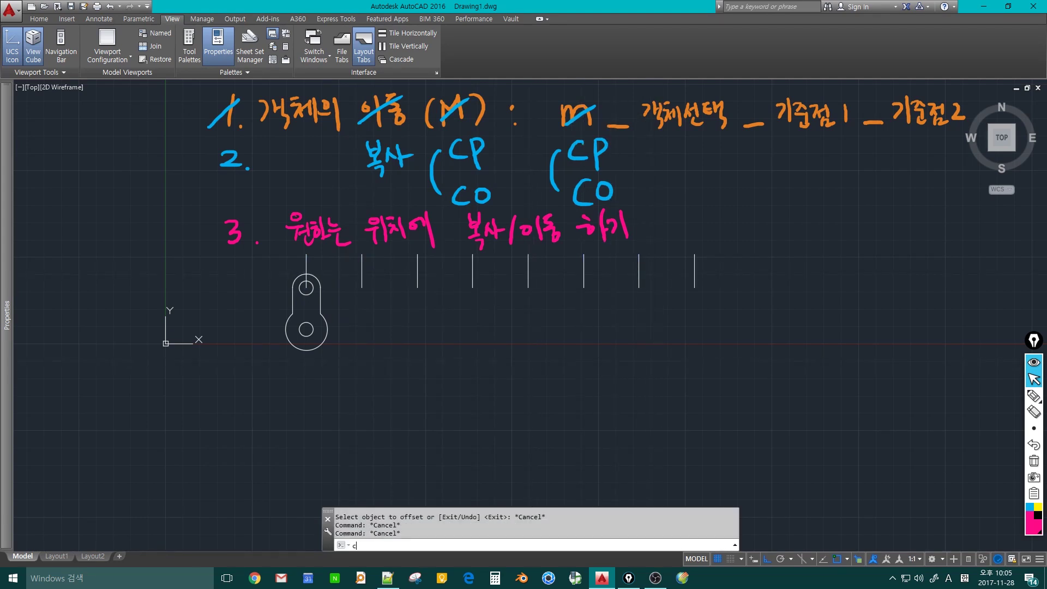
pyautogui.write('o')
pyautogui.press('Return')
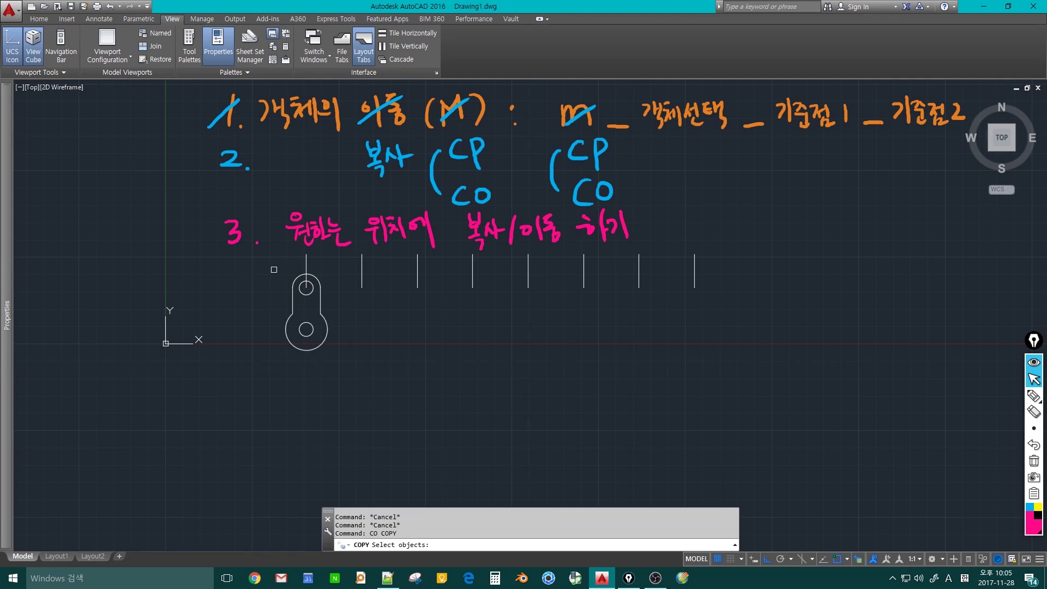
# Copy the plate from its top hole centre onto the seven remaining guide lines
pyautogui.click(274, 269)
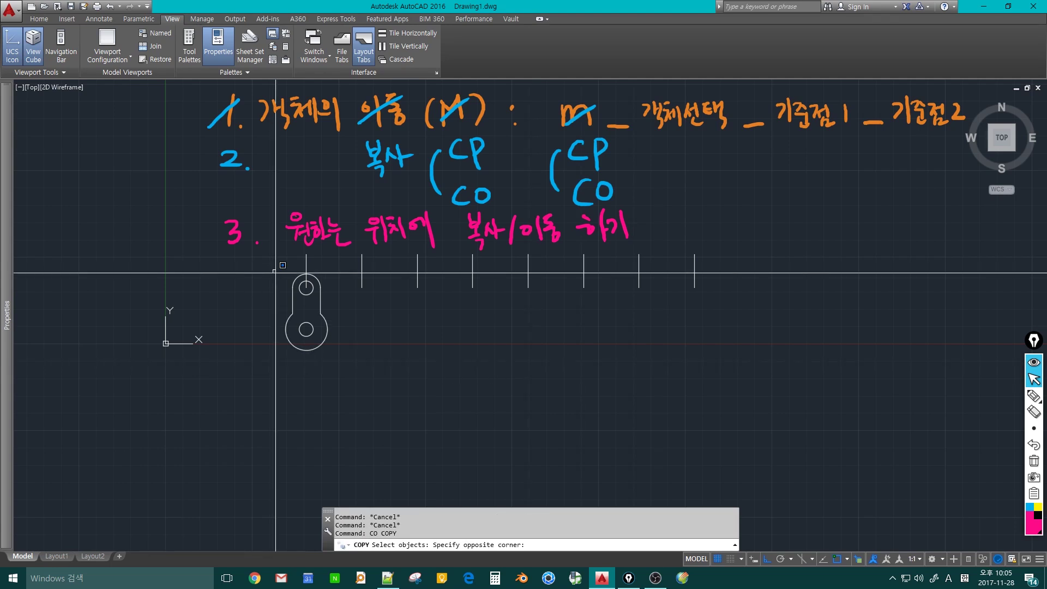
pyautogui.click(336, 357)
pyautogui.press('Return')
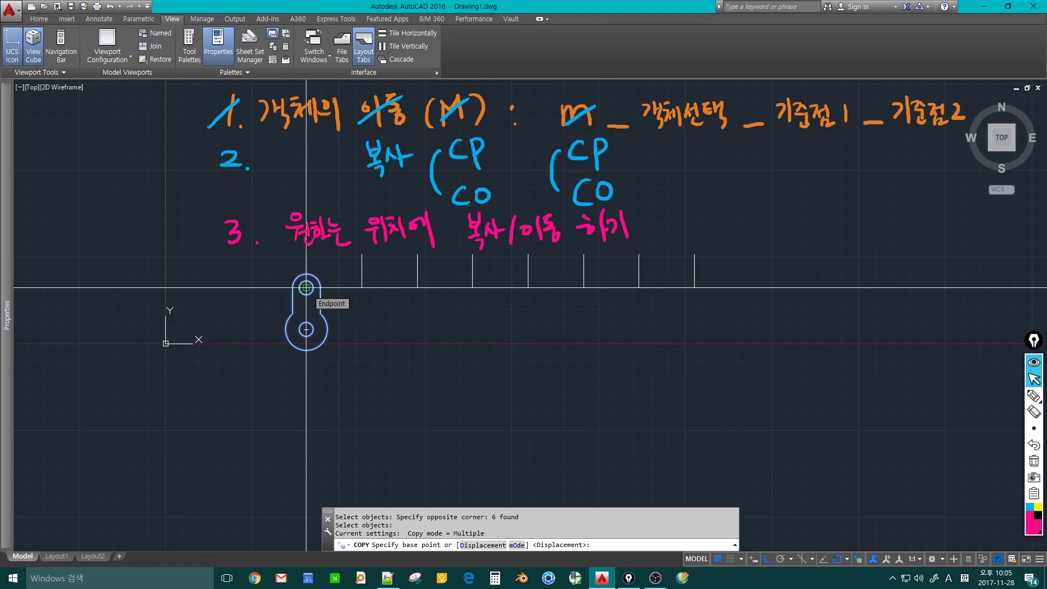
pyautogui.click(305, 288)
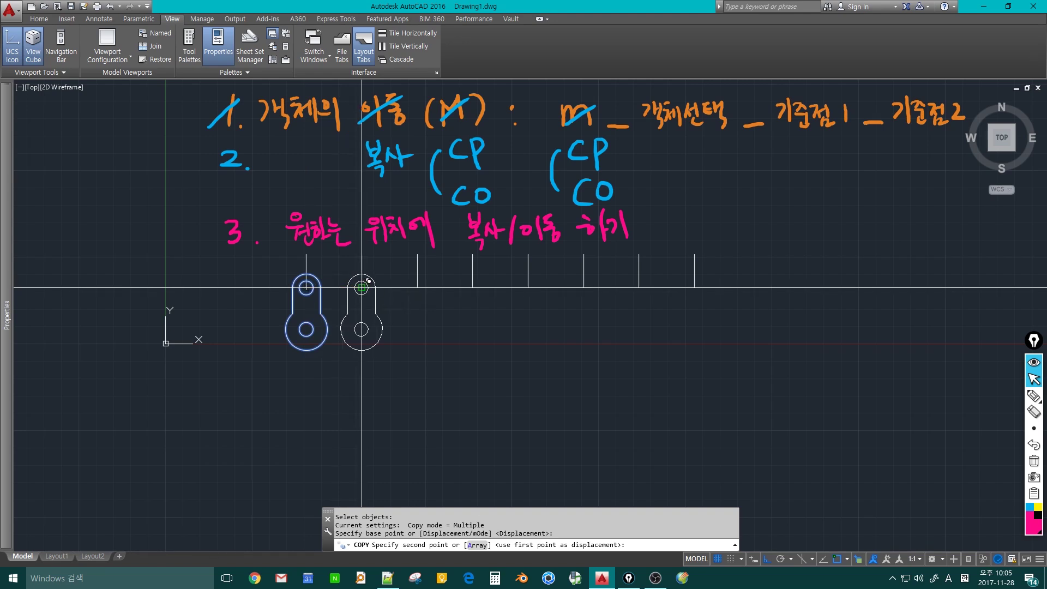
pyautogui.click(362, 288)
pyautogui.click(417, 287)
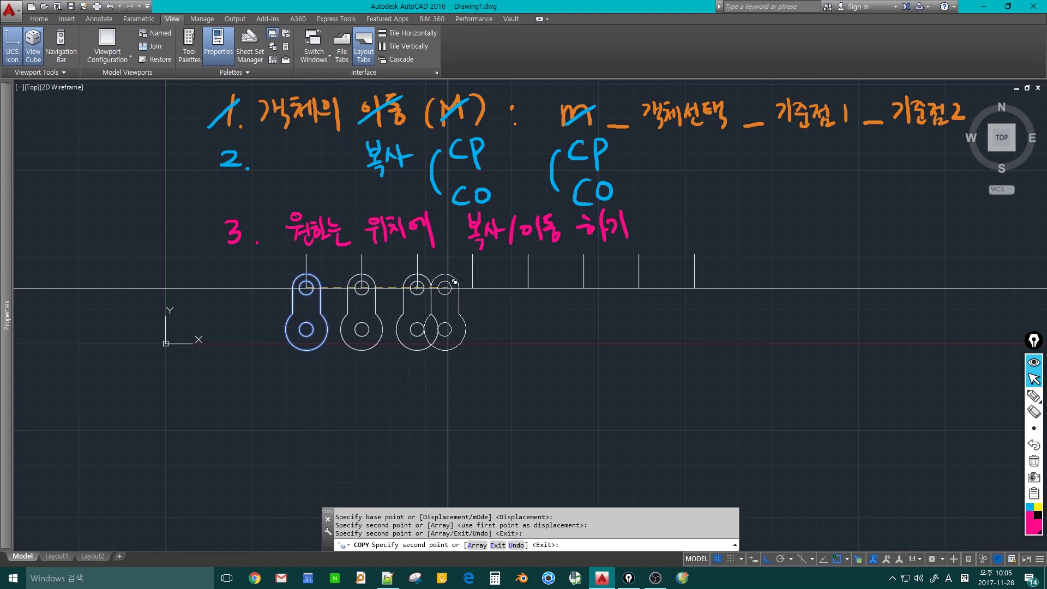
pyautogui.click(472, 287)
pyautogui.click(528, 287)
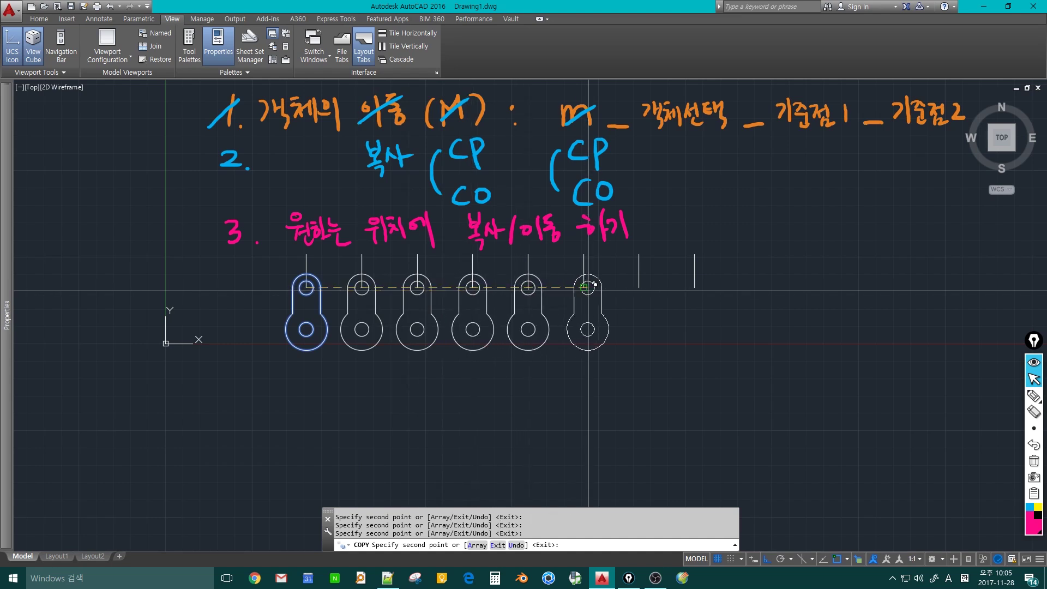
pyautogui.click(583, 287)
pyautogui.click(638, 287)
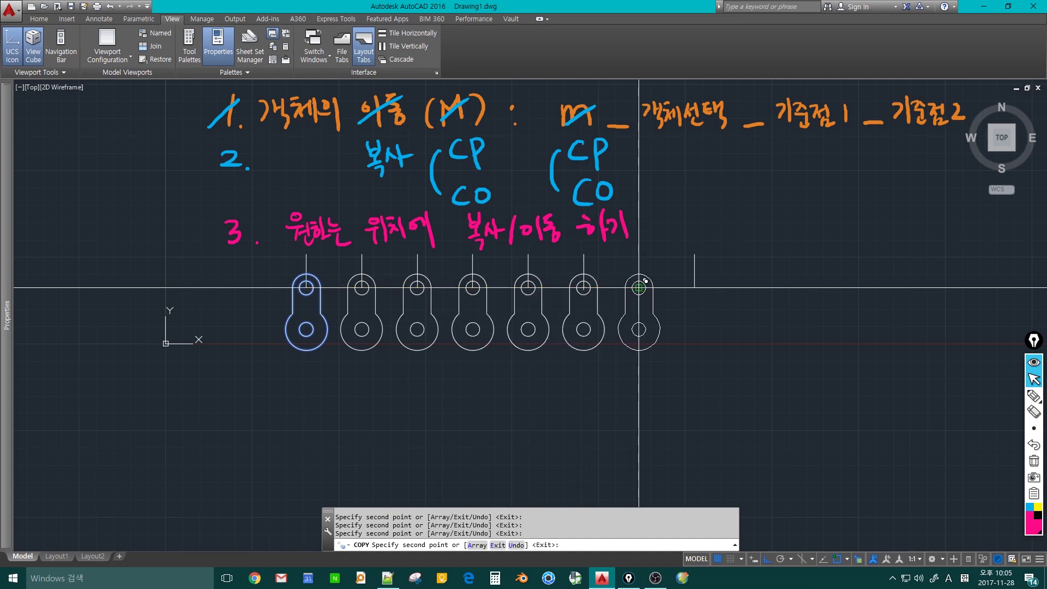
pyautogui.click(694, 288)
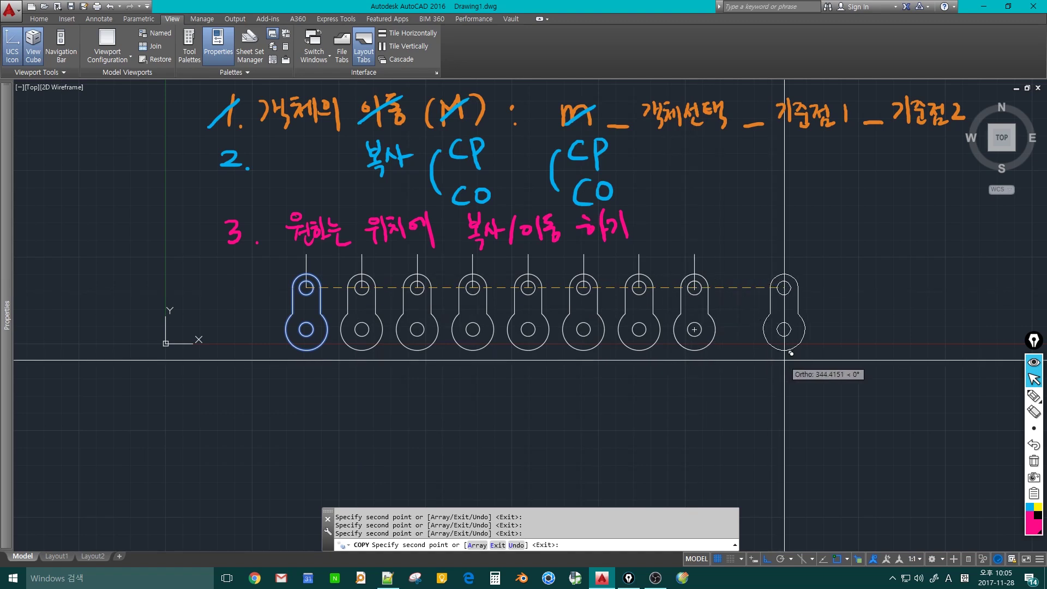
pyautogui.press('Escape')
pyautogui.press('Escape')
pyautogui.press('Escape')
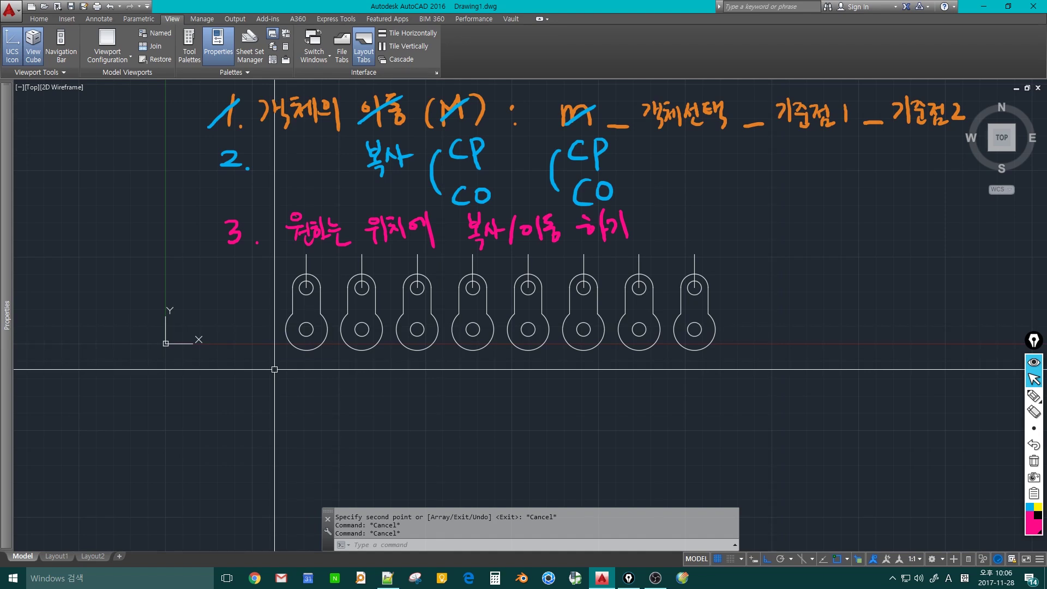
# Copy the first link plate straight down to start the second row
pyautogui.write('co')
pyautogui.press('Return')
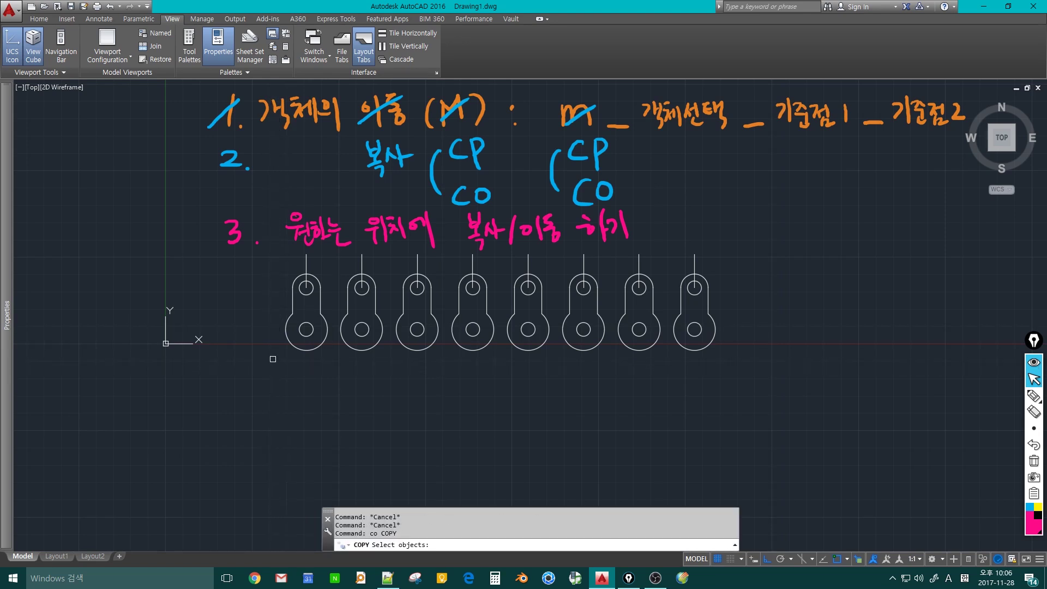
pyautogui.click(275, 271)
pyautogui.click(332, 362)
pyautogui.press('Return')
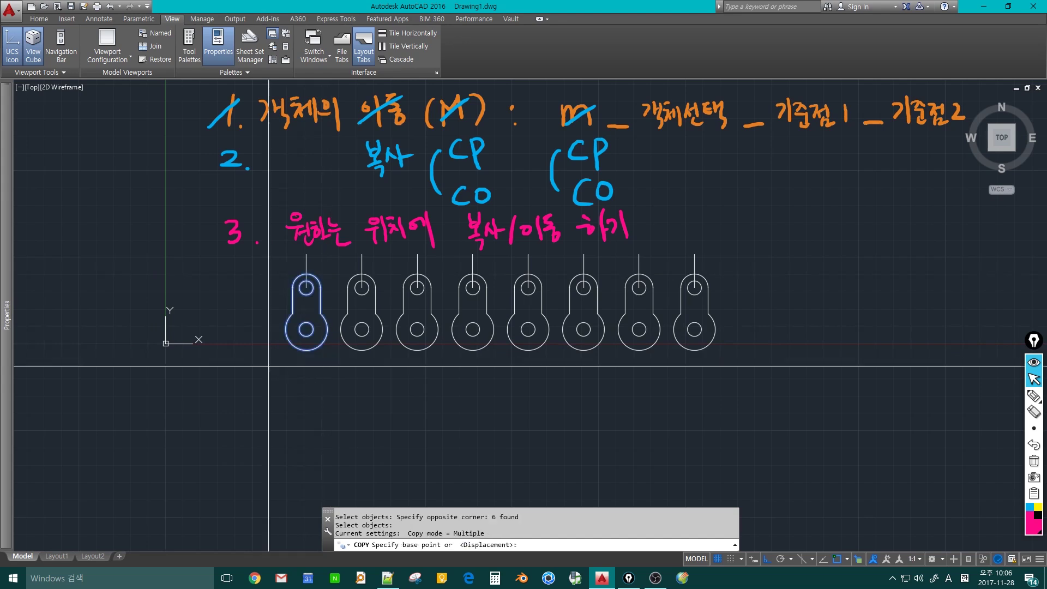
pyautogui.click(268, 366)
pyautogui.click(268, 474)
pyautogui.press('Escape')
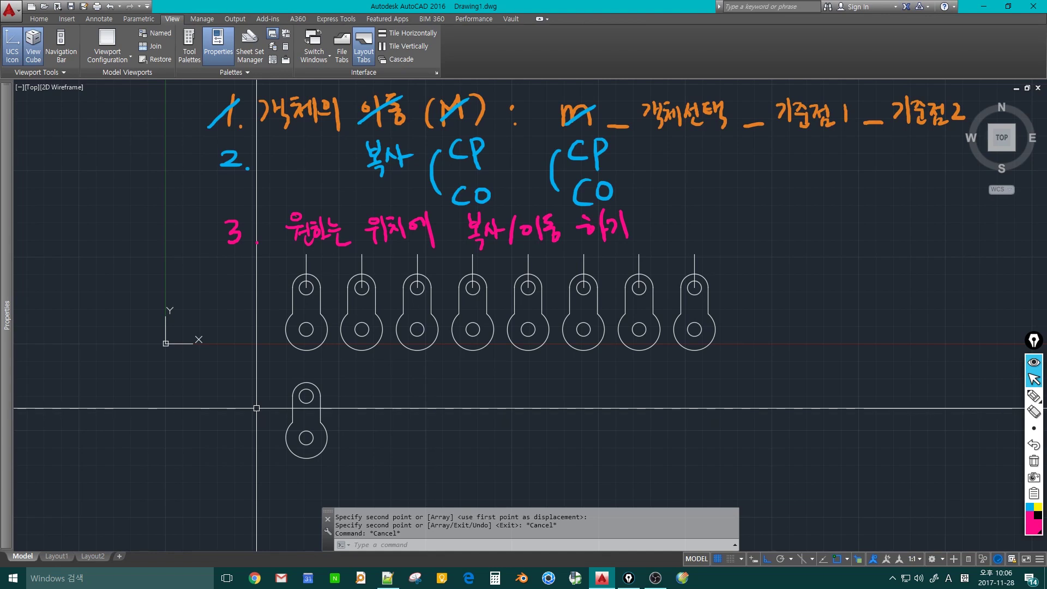
# Draw a short vertical line up from the lower plate's top
pyautogui.write('l')
pyautogui.press('Return')
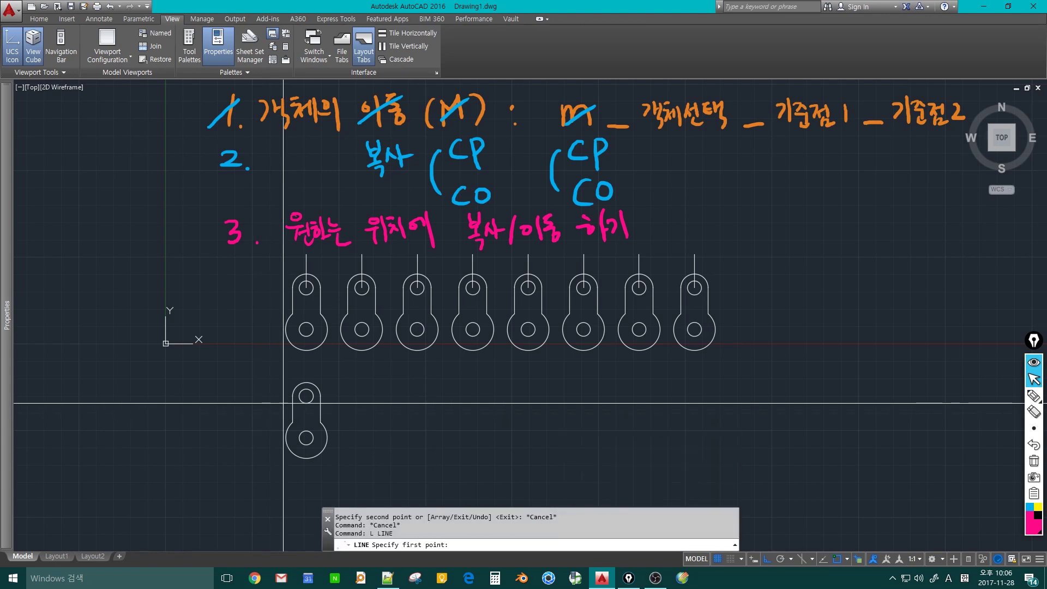
pyautogui.click(311, 389)
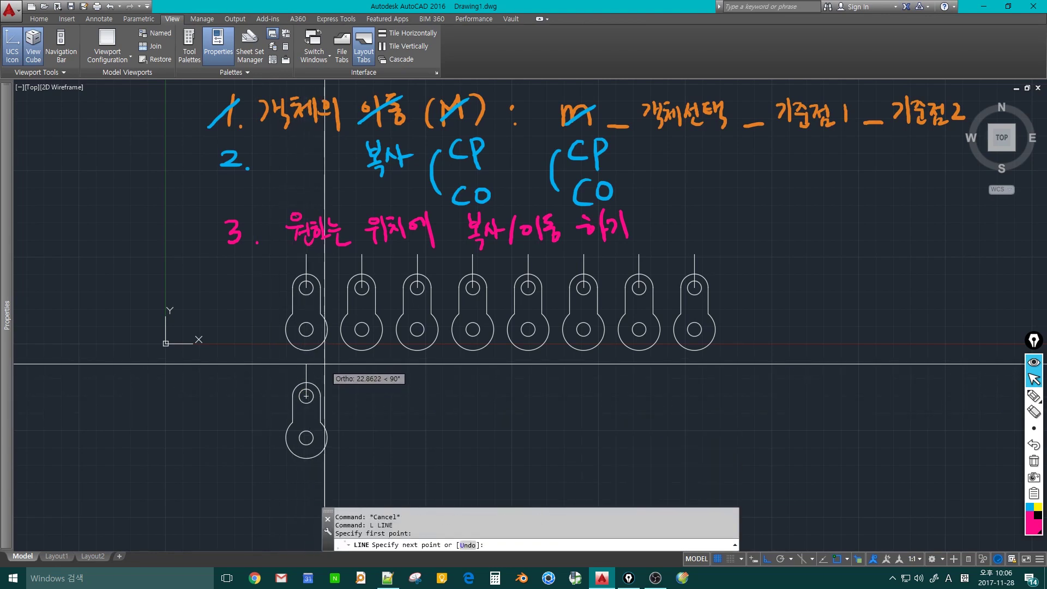
pyautogui.click(307, 363)
pyautogui.press('Escape')
pyautogui.press('Escape')
pyautogui.press('Escape')
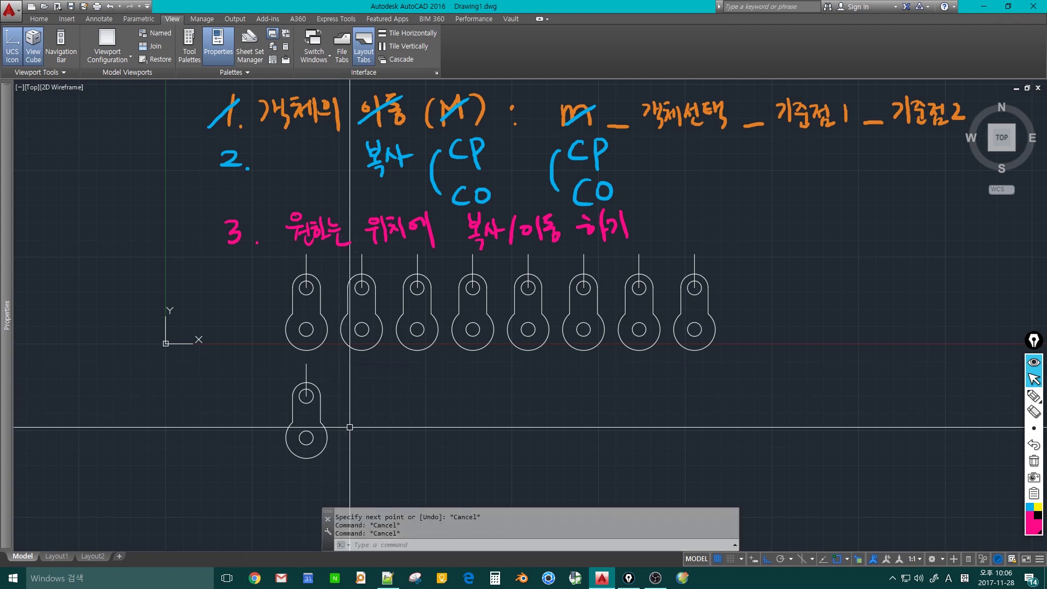
# Offset that vertical line 40 units to the left
pyautogui.write('co')
pyautogui.press('Return')
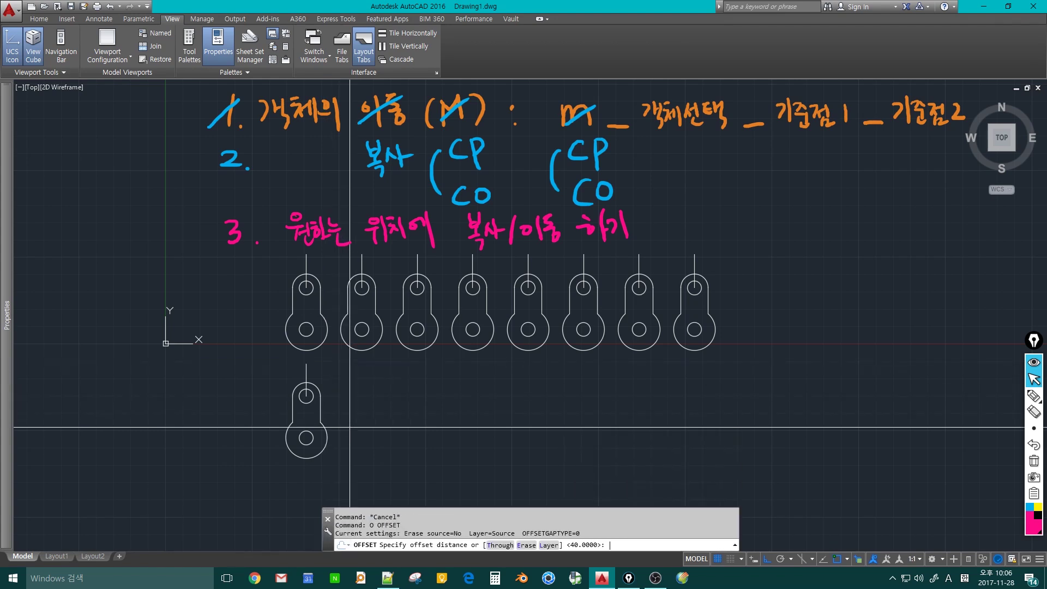
pyautogui.write('40')
pyautogui.press('Return')
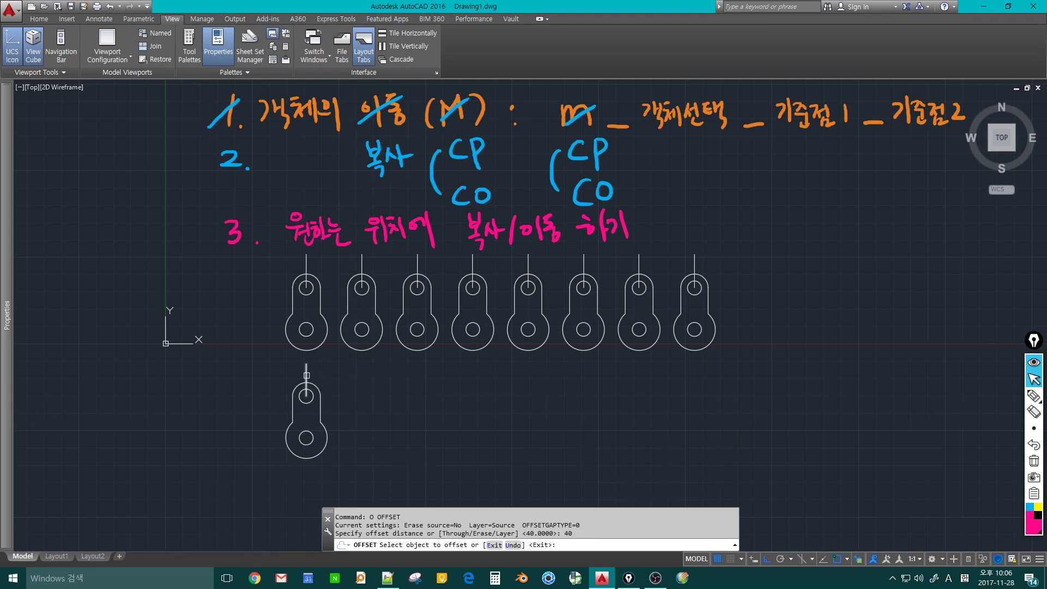
pyautogui.click(306, 374)
pyautogui.click(249, 373)
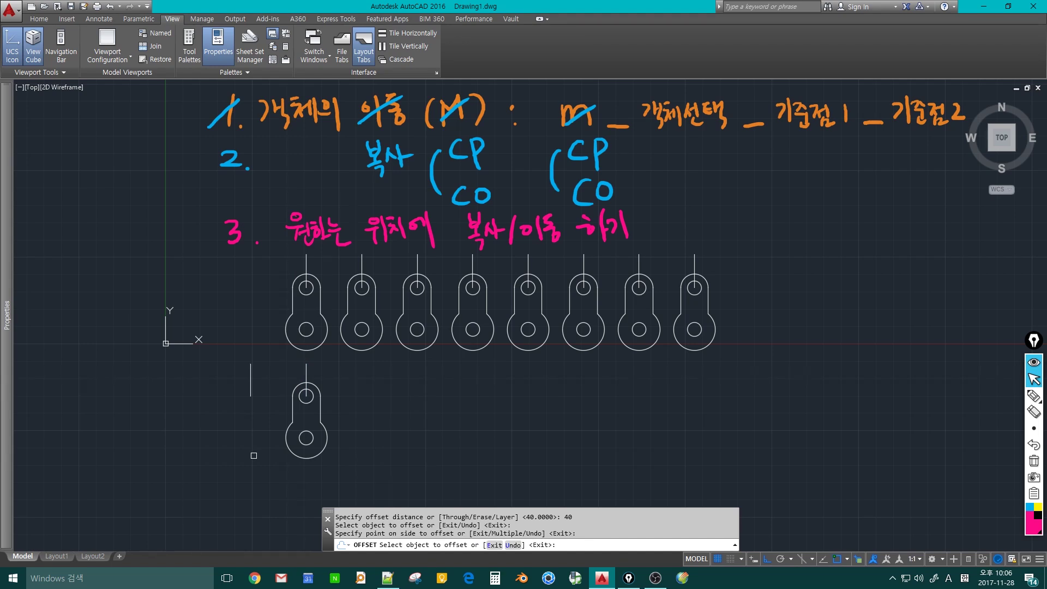
pyautogui.press('Escape')
pyautogui.press('Escape')
pyautogui.press('Escape')
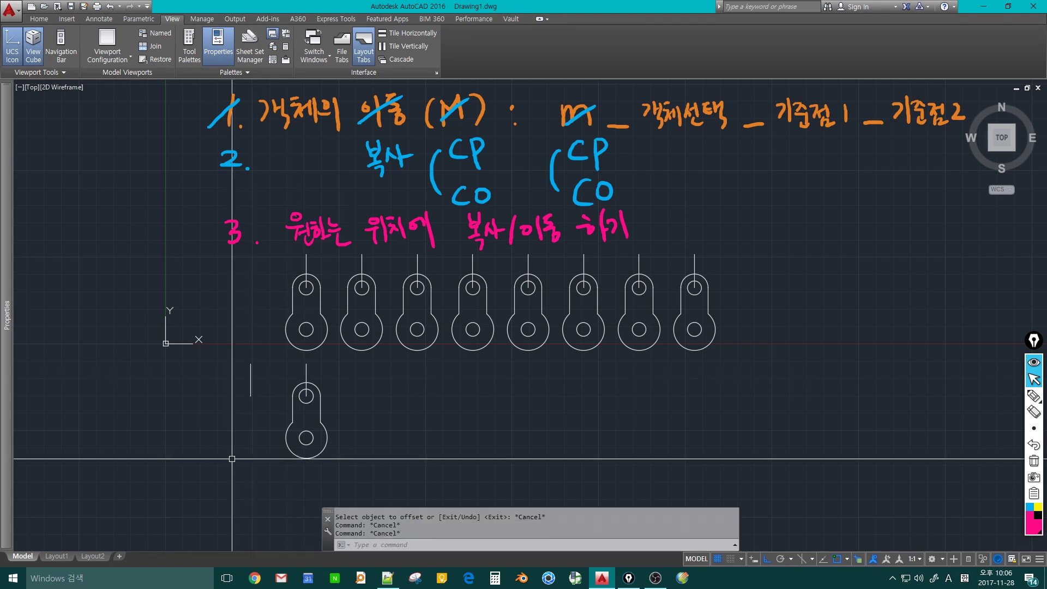
# Copy the lower link plate, using the offset line's end as the base point
pyautogui.write('co')
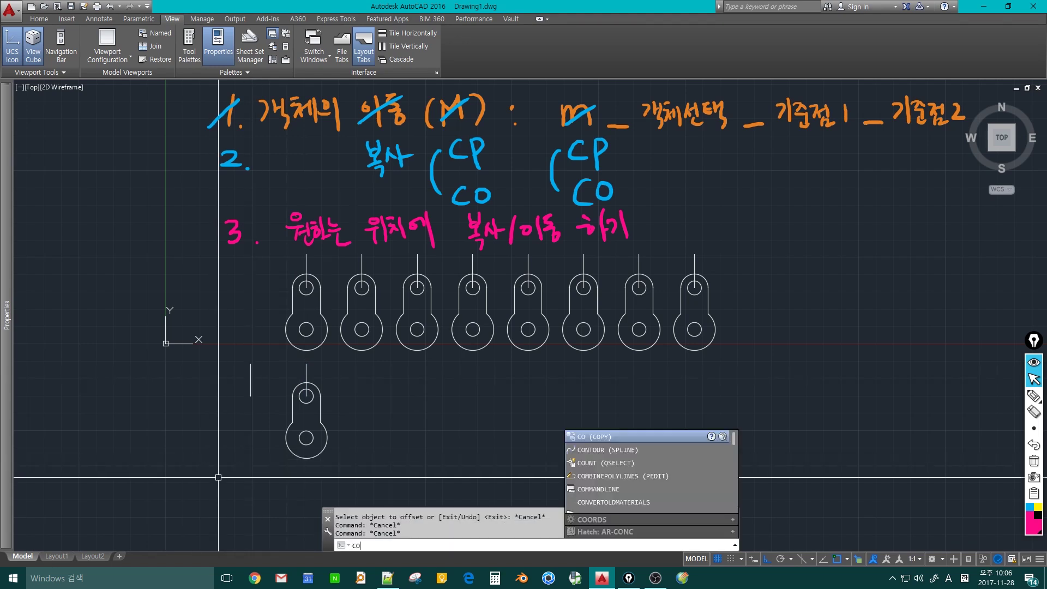
pyautogui.press('Return')
pyautogui.click(279, 383)
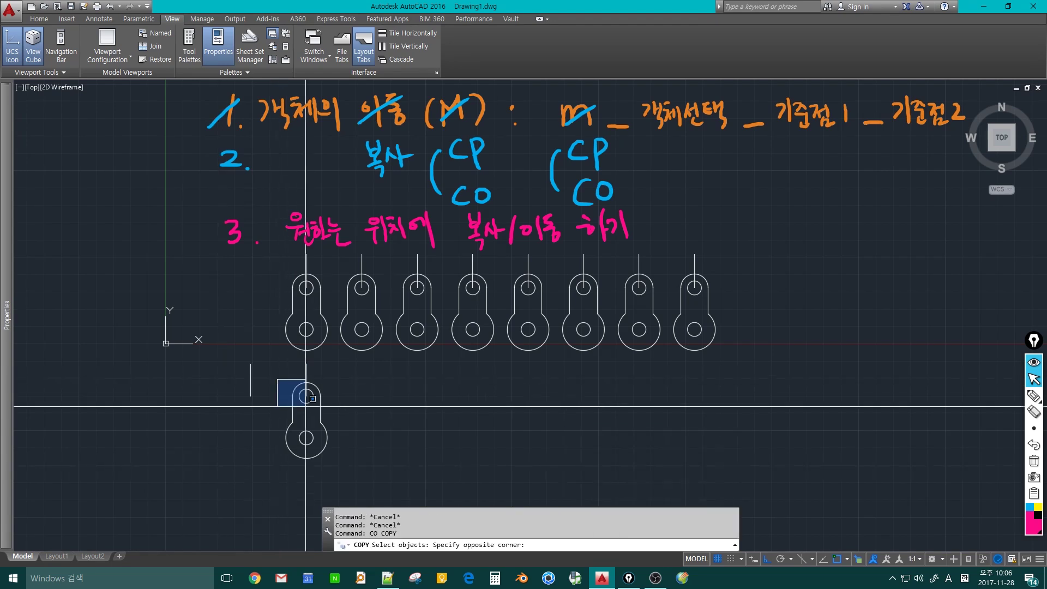
pyautogui.click(355, 458)
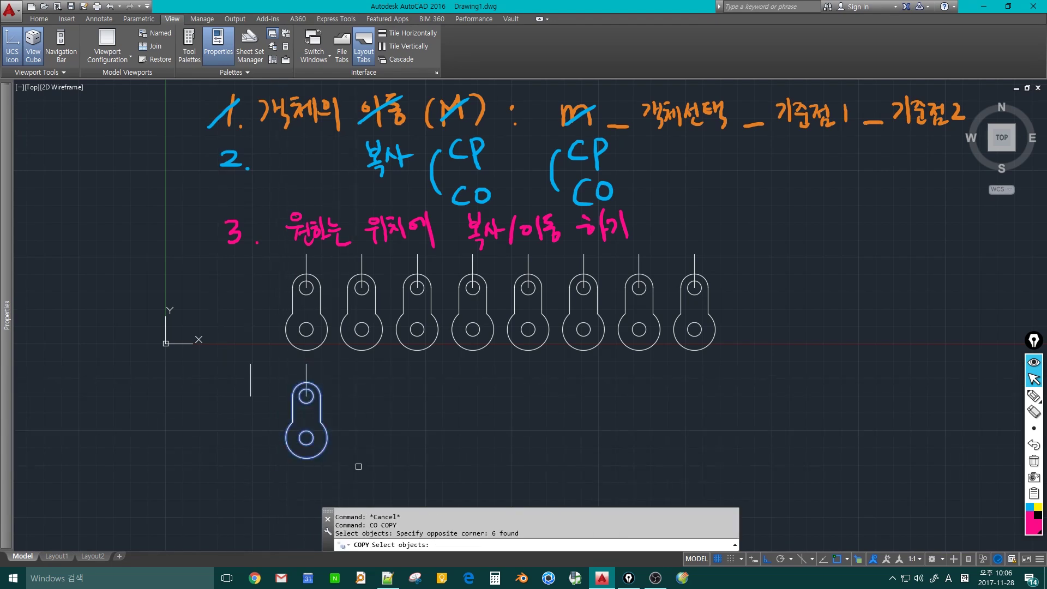
pyautogui.press('Return')
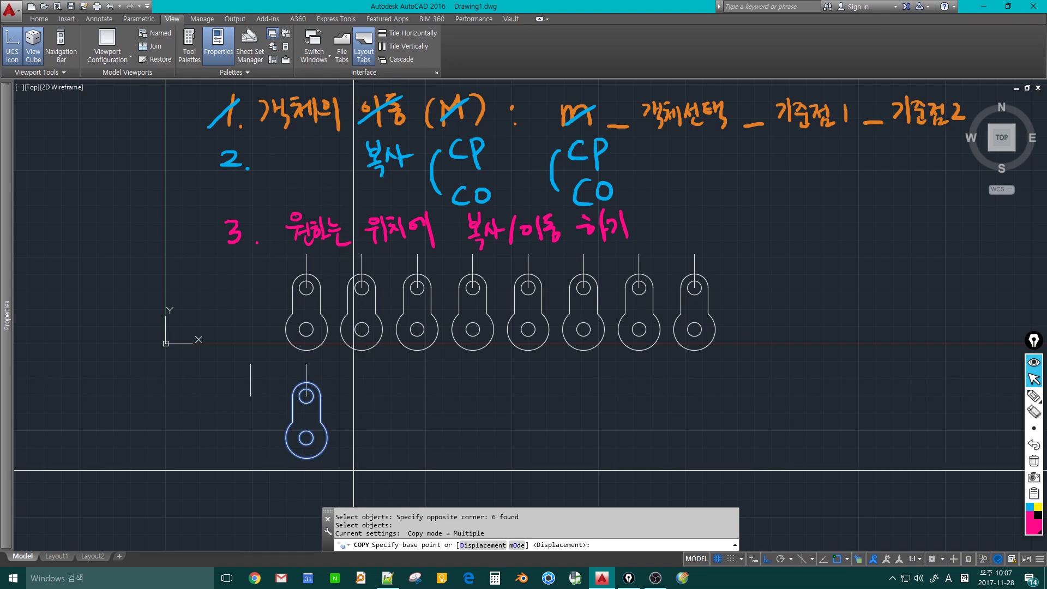
pyautogui.click(249, 395)
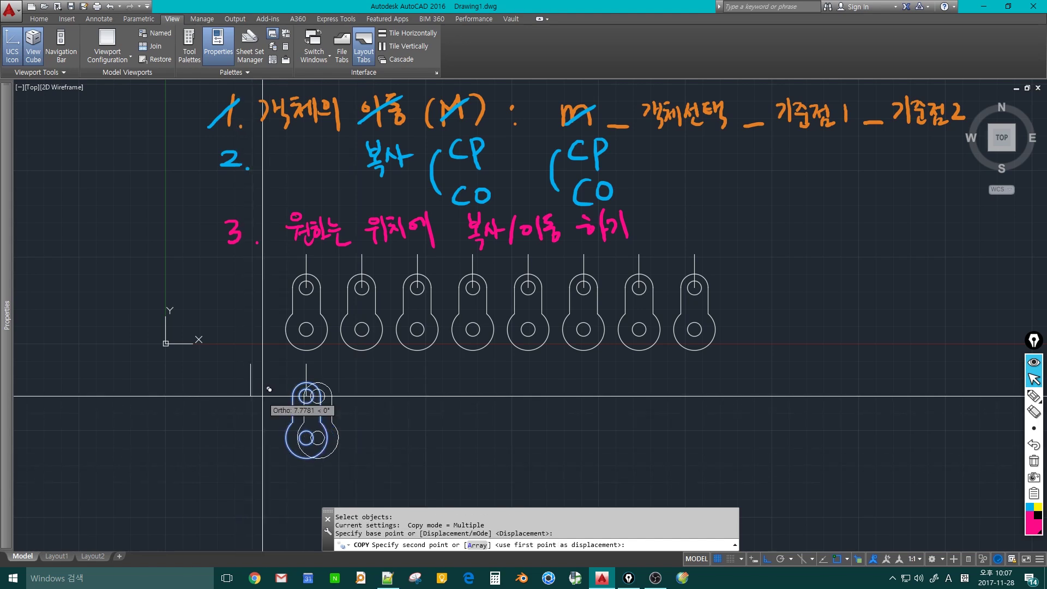
# Place seven equally spaced copies, forming a row of eight plates beneath the upper row
pyautogui.click(307, 396)
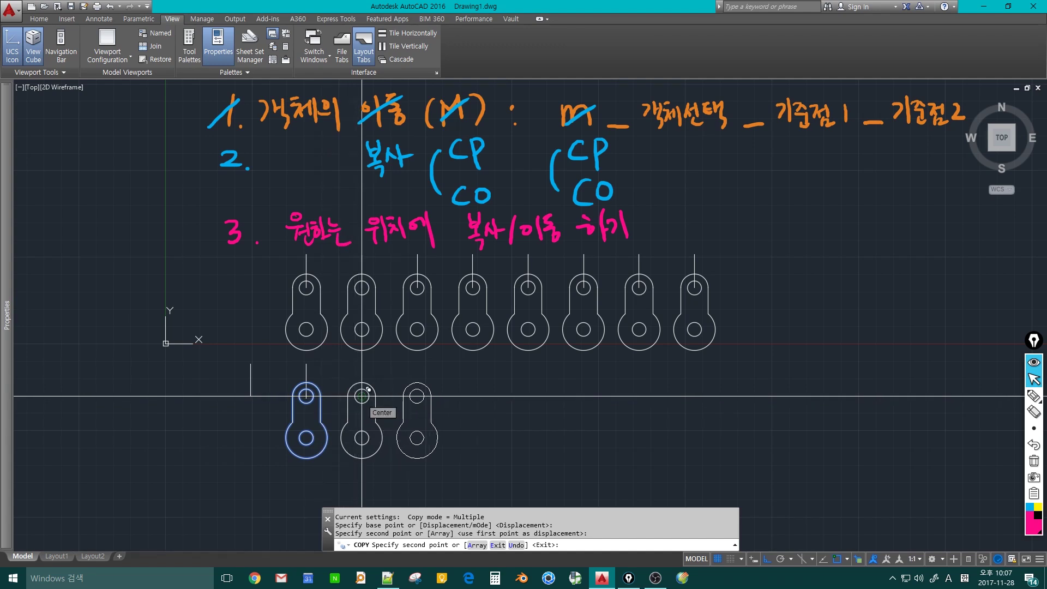
pyautogui.click(362, 395)
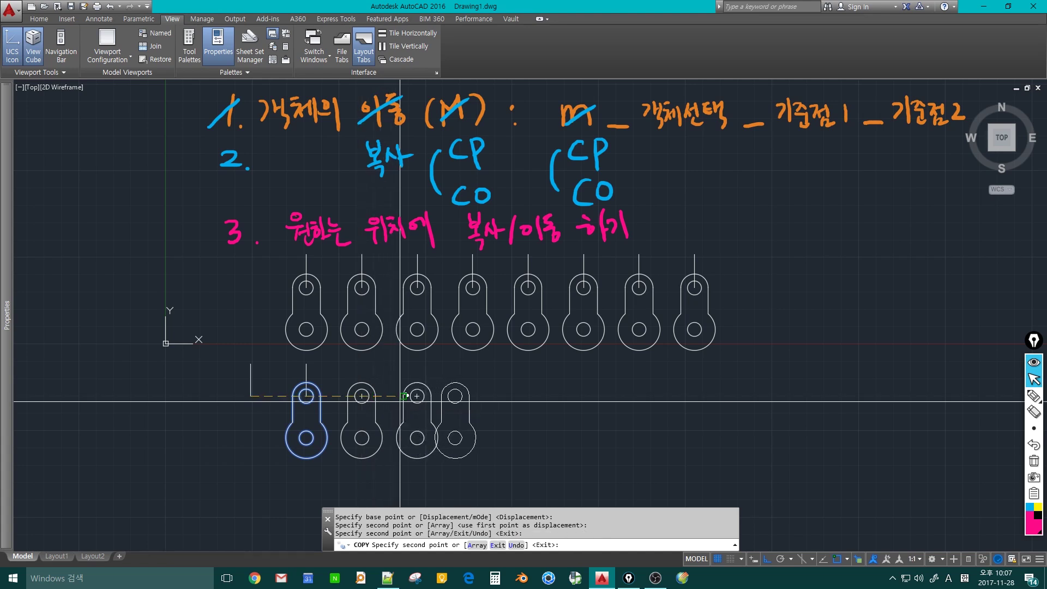
pyautogui.click(417, 395)
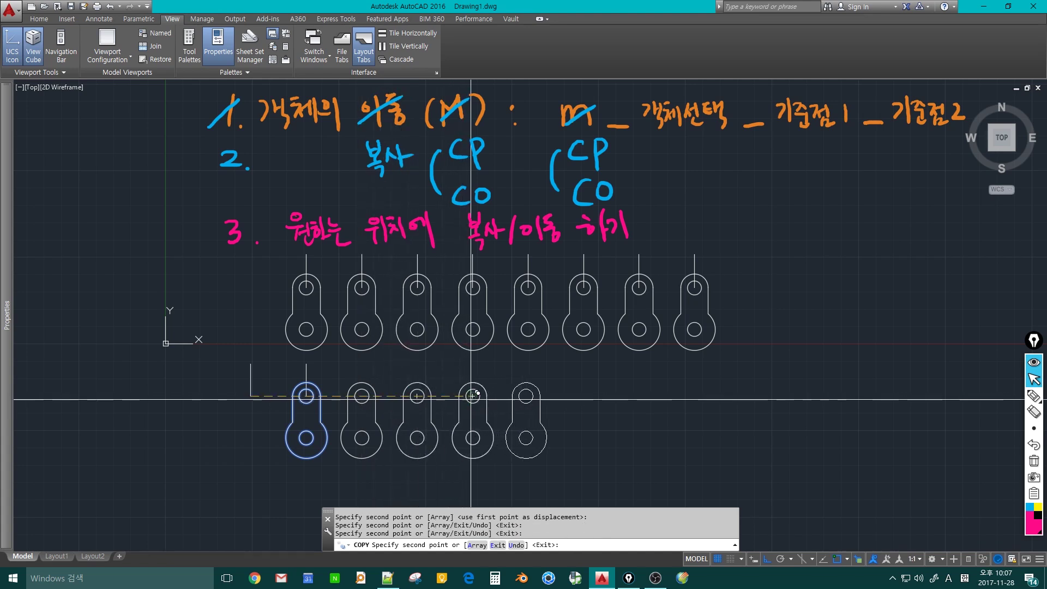
pyautogui.click(472, 396)
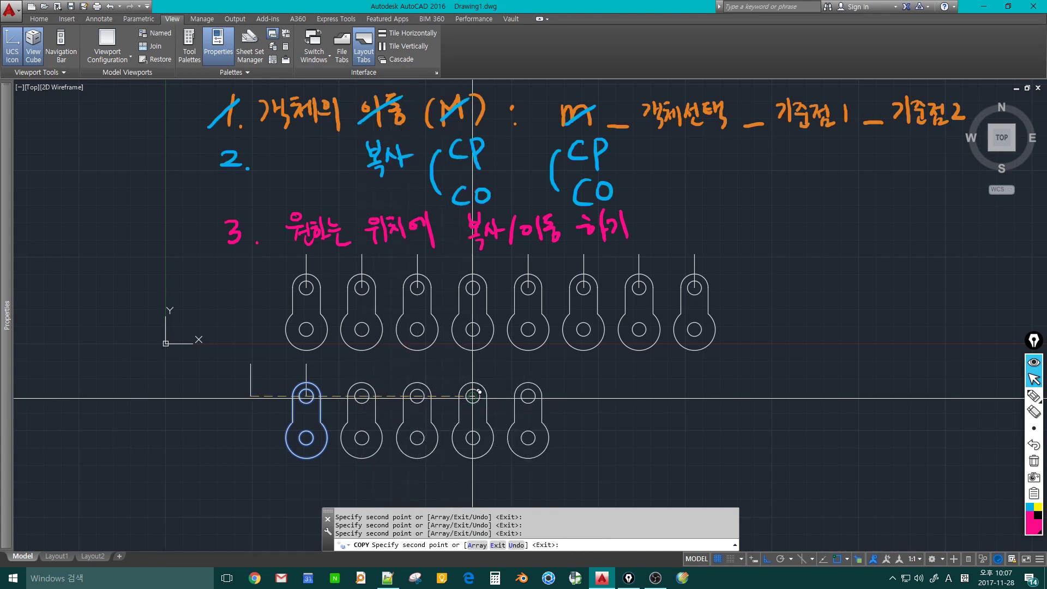
pyautogui.click(527, 395)
pyautogui.click(582, 395)
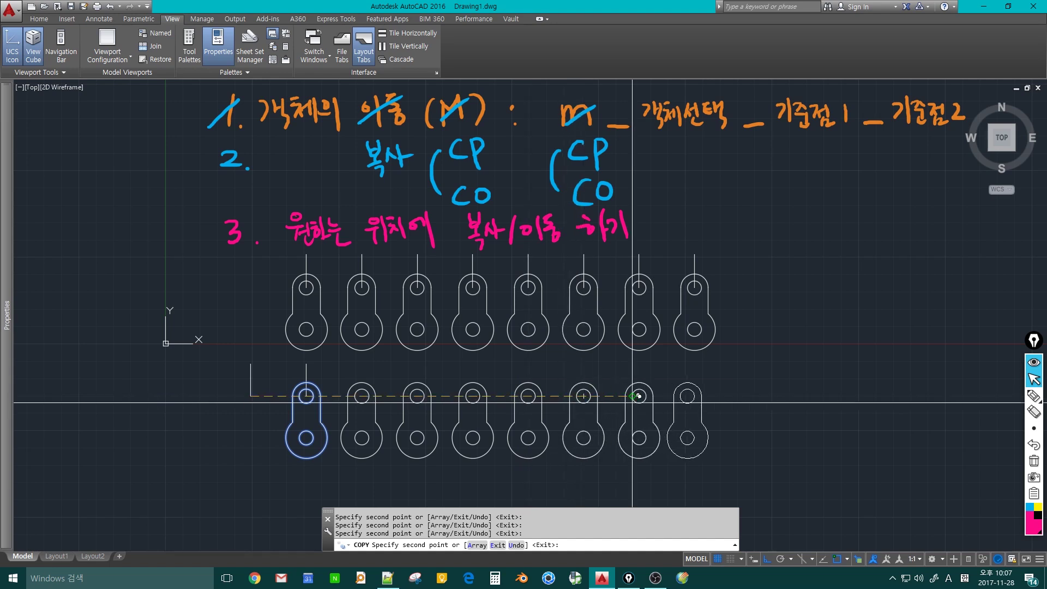
pyautogui.press('Escape')
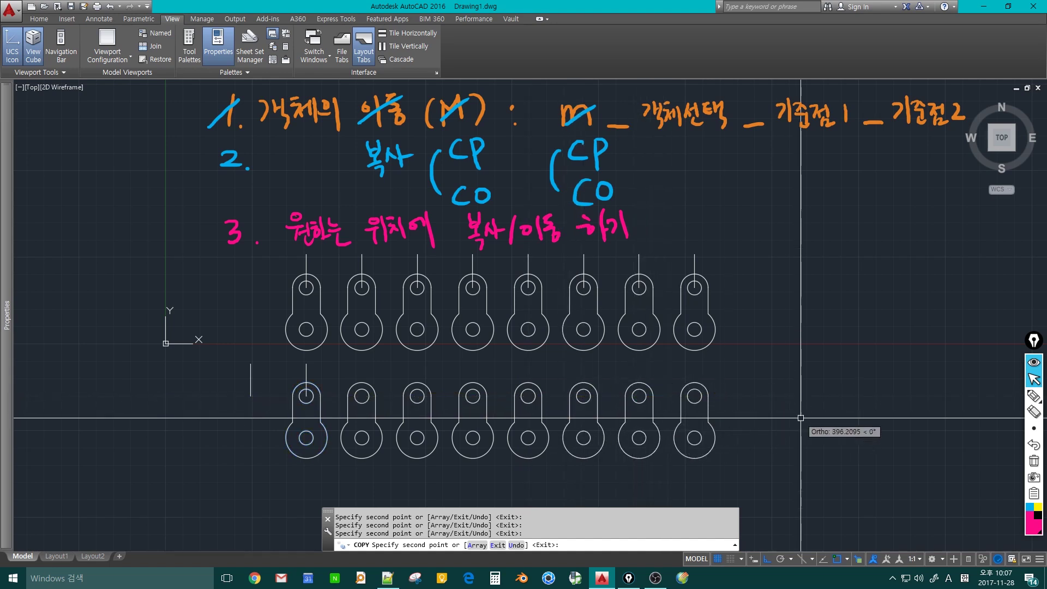
pyautogui.press('Escape')
pyautogui.press('Escape')
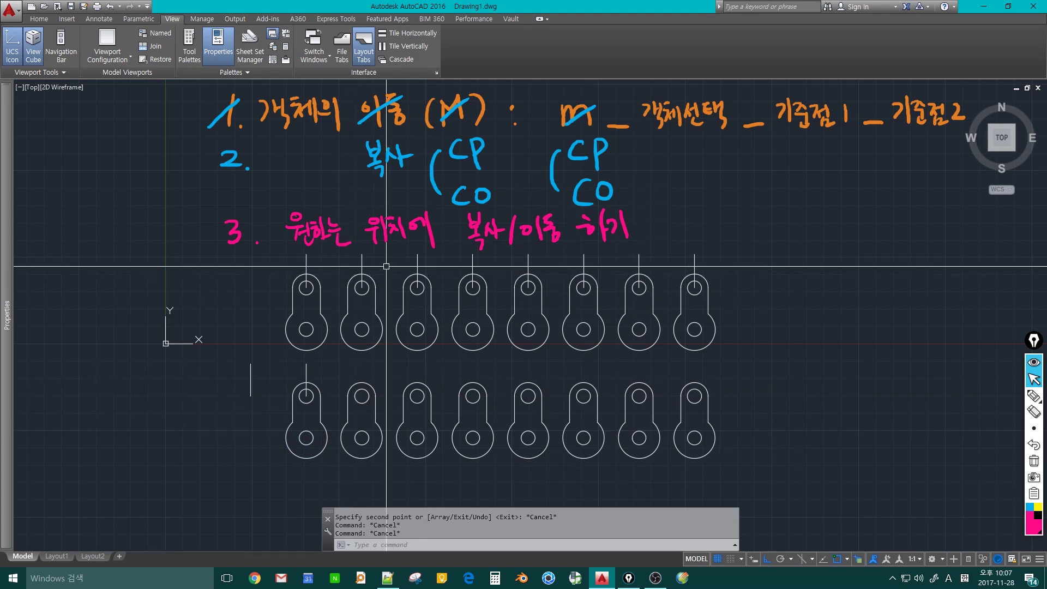
# Erase the two construction lines left of the lower row of plates
pyautogui.click(242, 359)
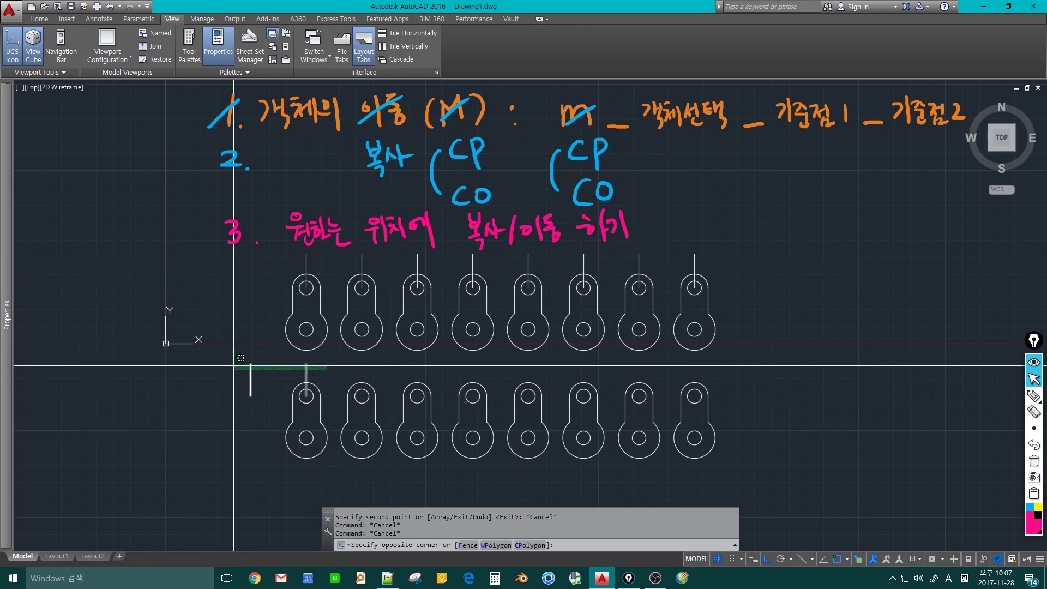
pyautogui.click(313, 406)
pyautogui.press('Delete')
# Erase the eight short stub lines above the upper row of plates
pyautogui.click(726, 267)
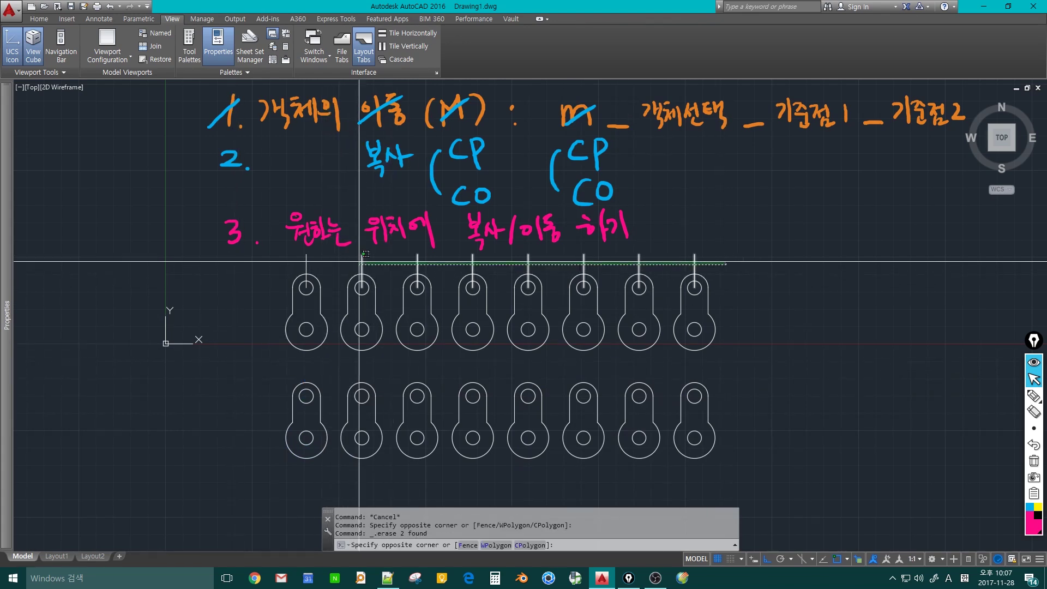
pyautogui.click(275, 250)
pyautogui.press('Delete')
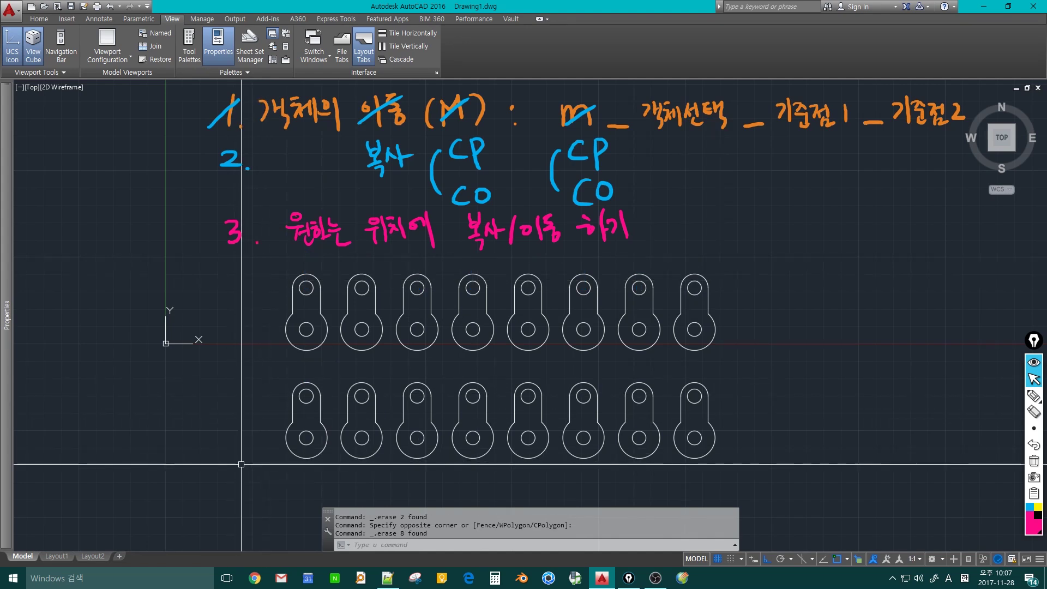
pyautogui.moveTo(775, 469); pyautogui.dragTo(635, 476, button='middle')
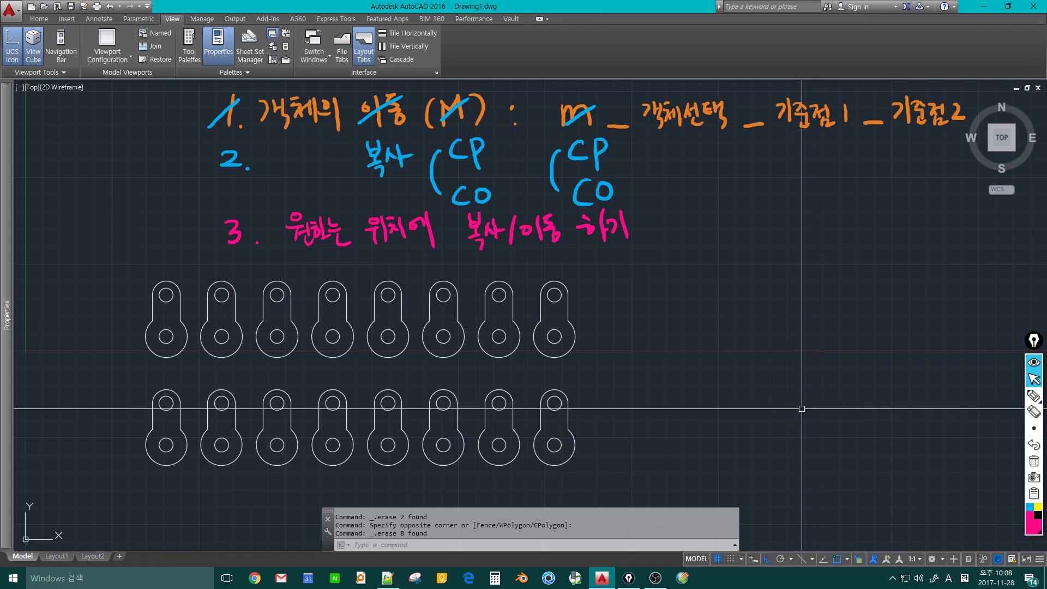
pyautogui.scroll(-4, 545, 409)
pyautogui.scroll(2, 687, 412)
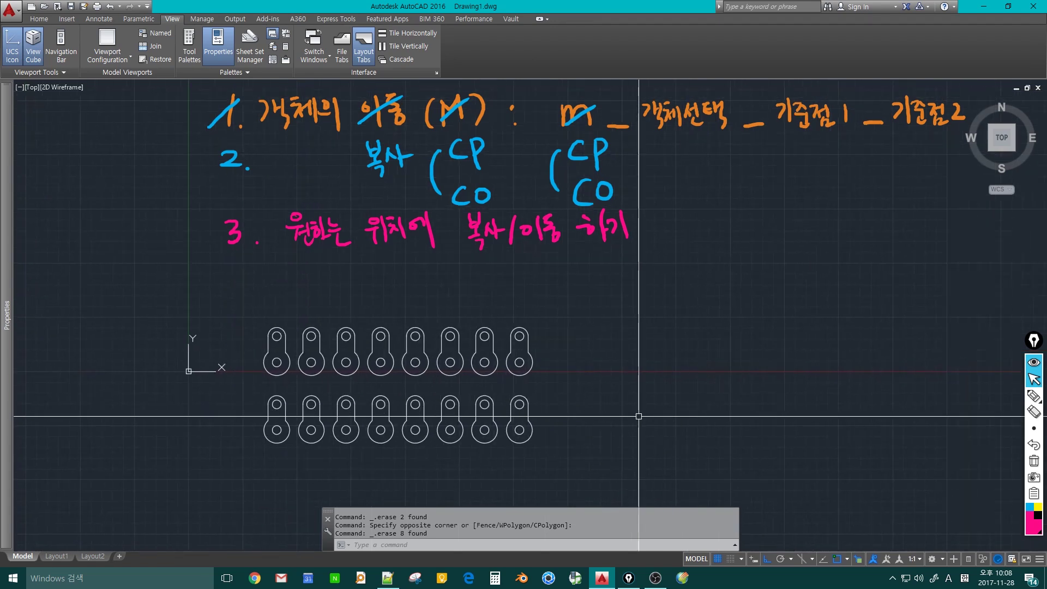
# Copy both rows' right four plates twice to the right, keeping the same spacing
pyautogui.press('Escape')
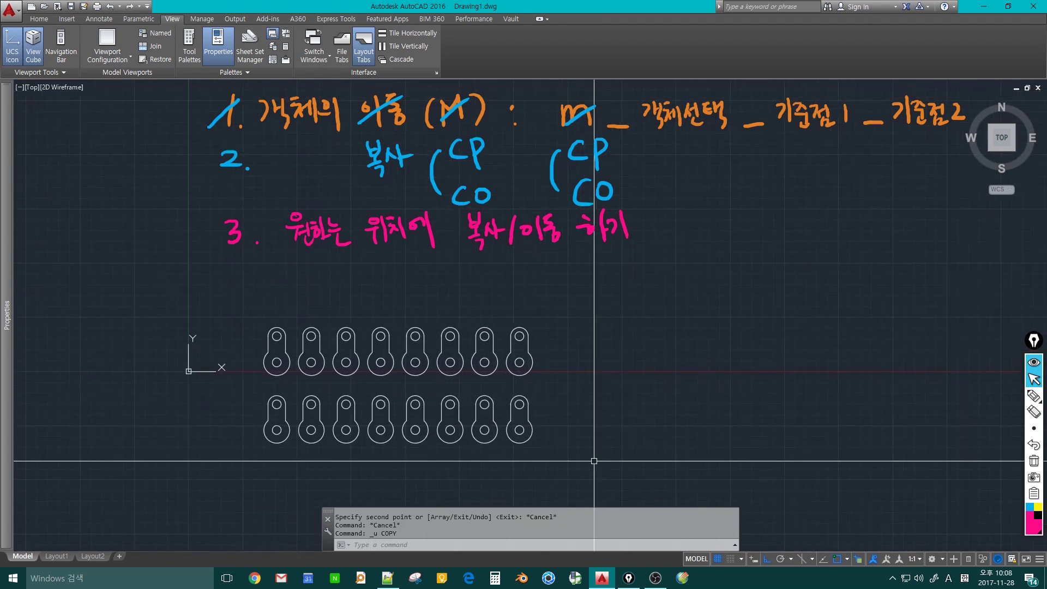
pyautogui.write('co')
pyautogui.press('Return')
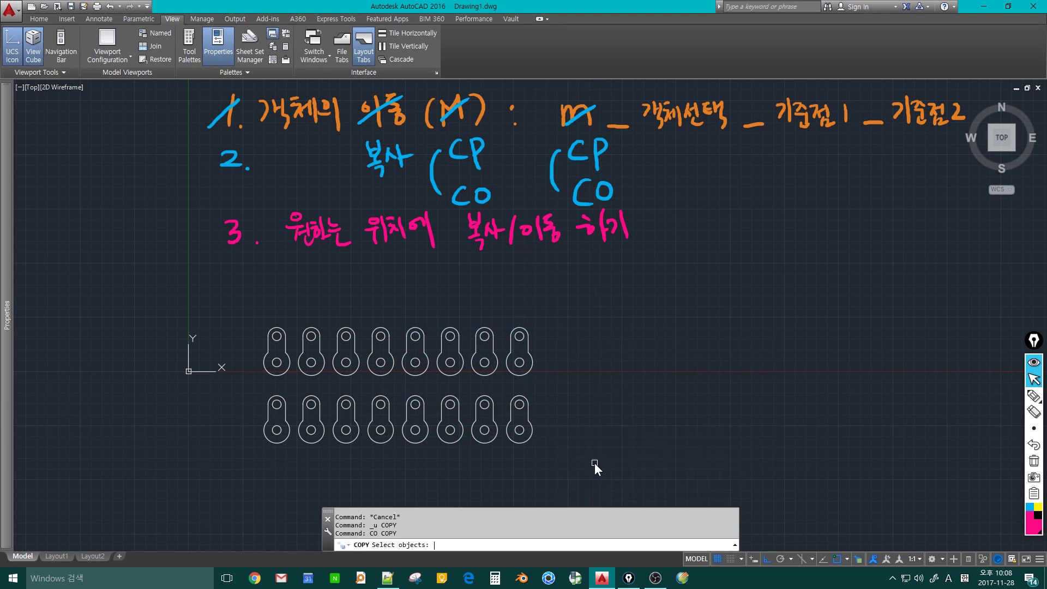
pyautogui.click(598, 466)
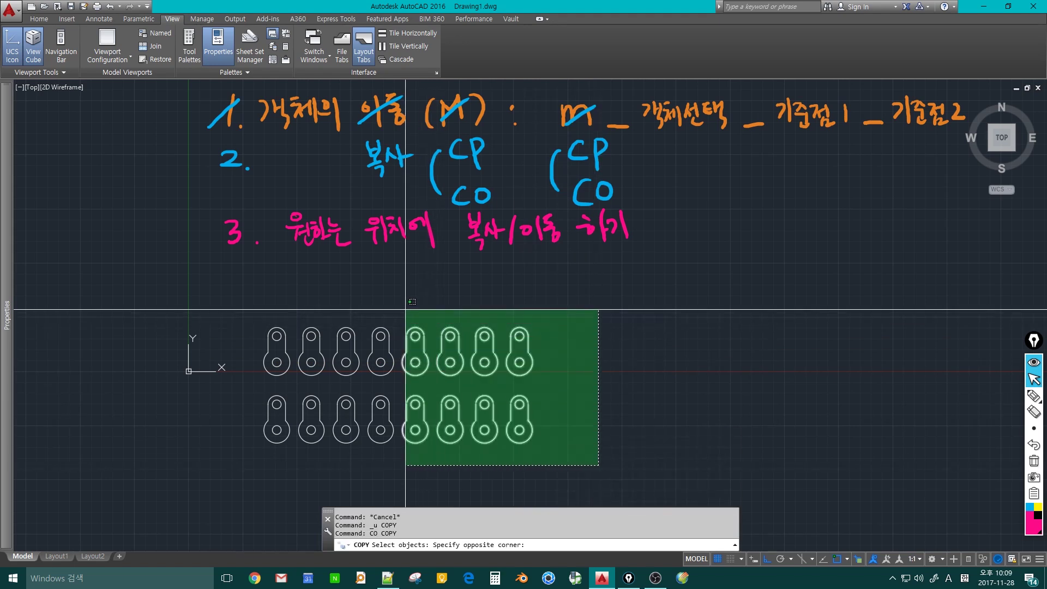
pyautogui.click(399, 309)
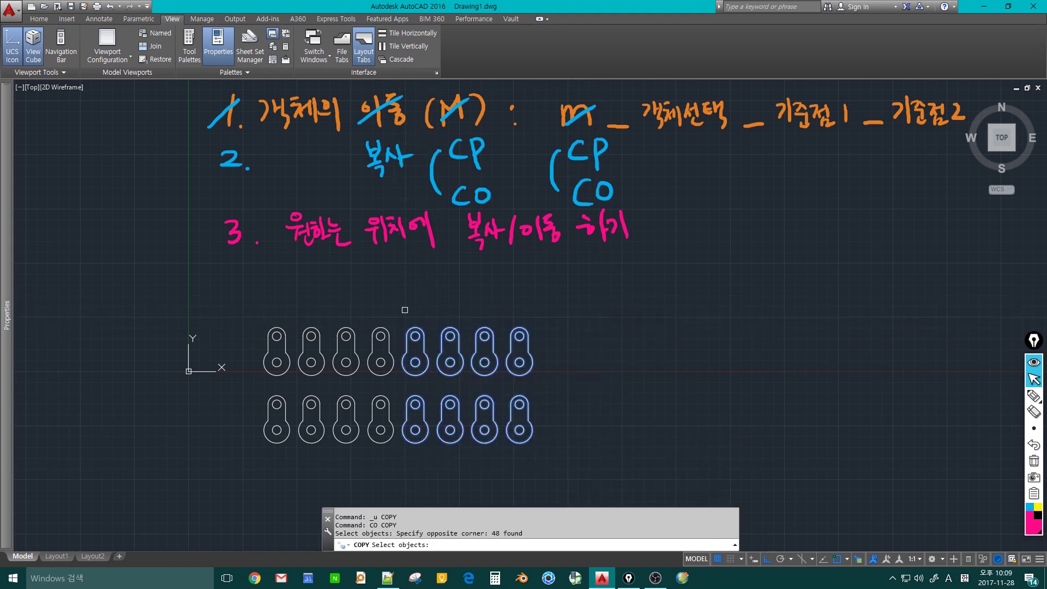
pyautogui.press('Return')
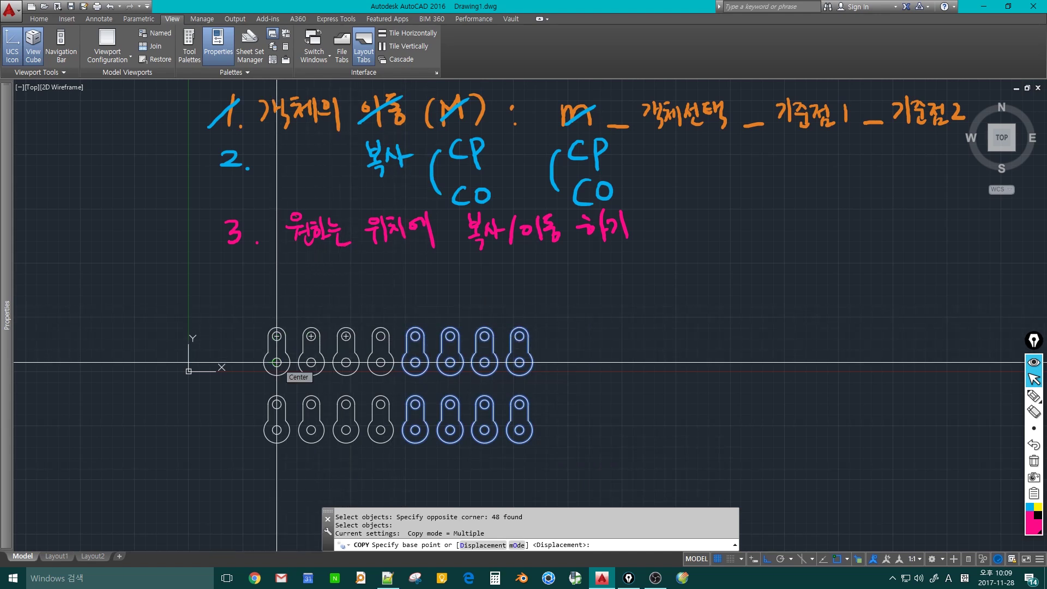
pyautogui.click(276, 362)
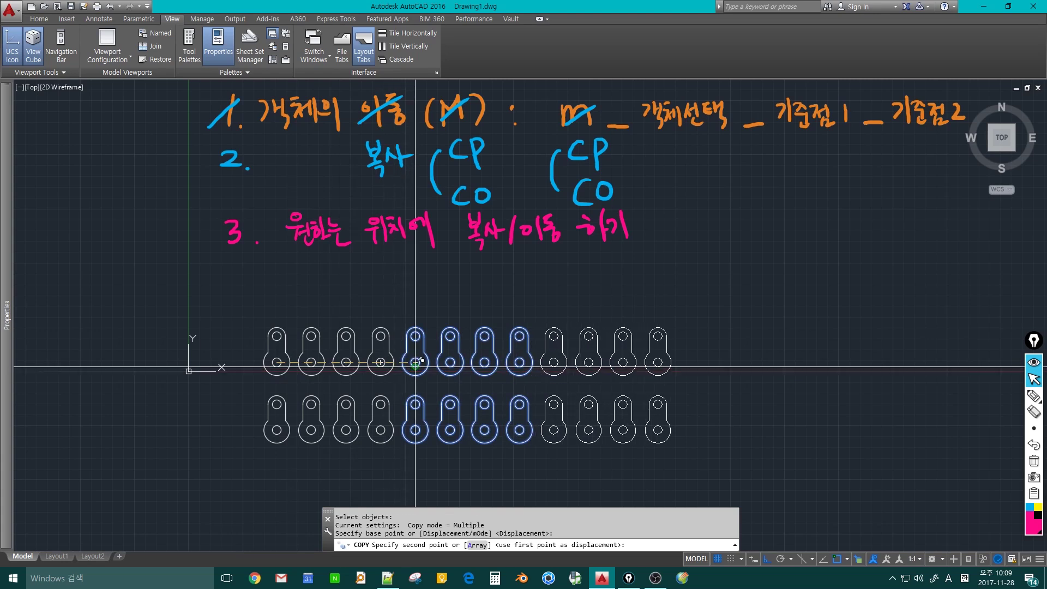
pyautogui.click(567, 362)
pyautogui.click(692, 362)
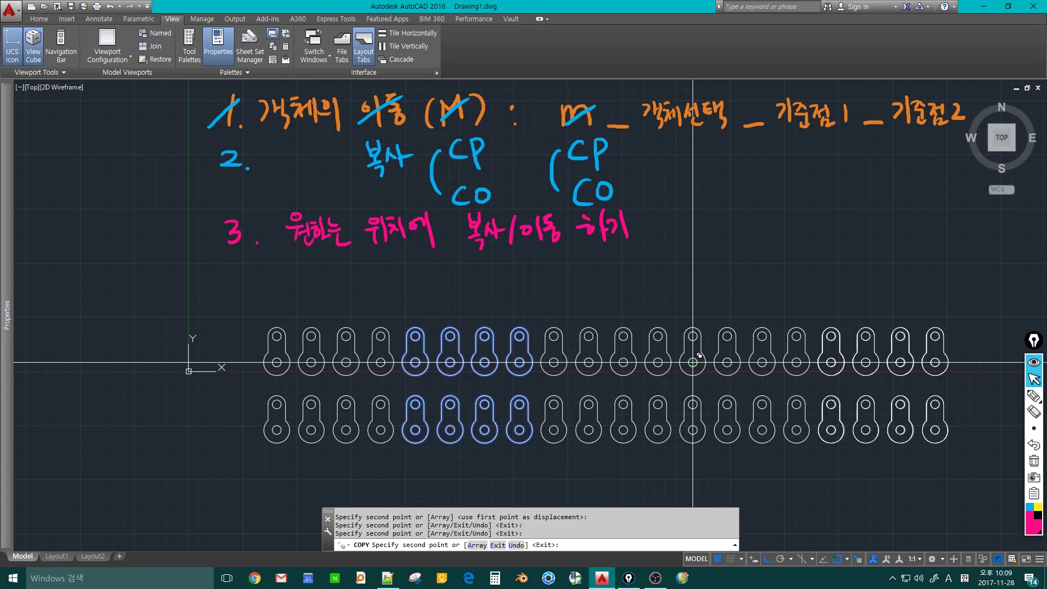
pyautogui.press('Escape')
pyautogui.press('Escape')
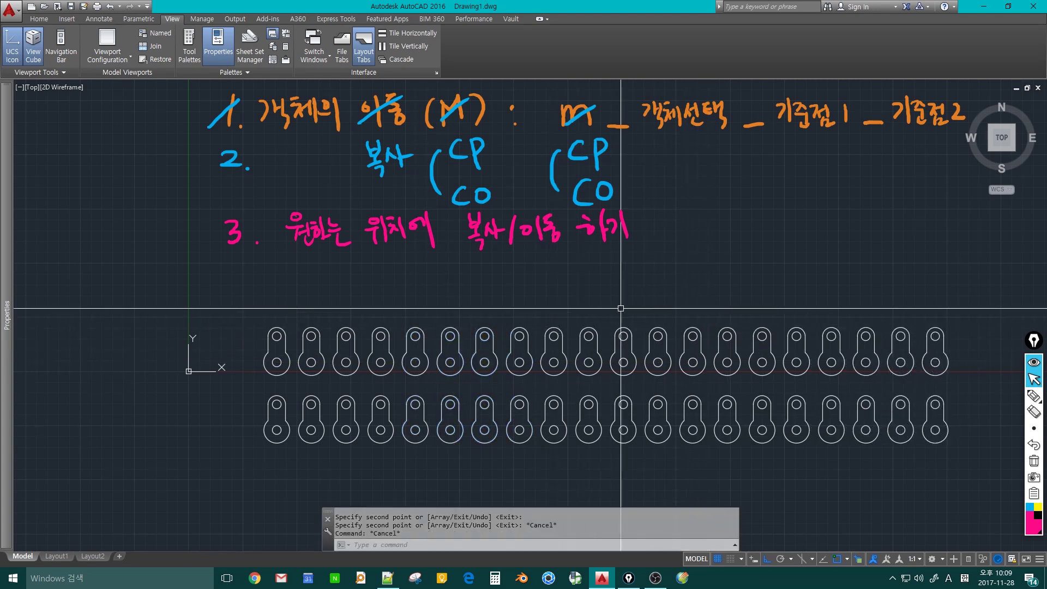